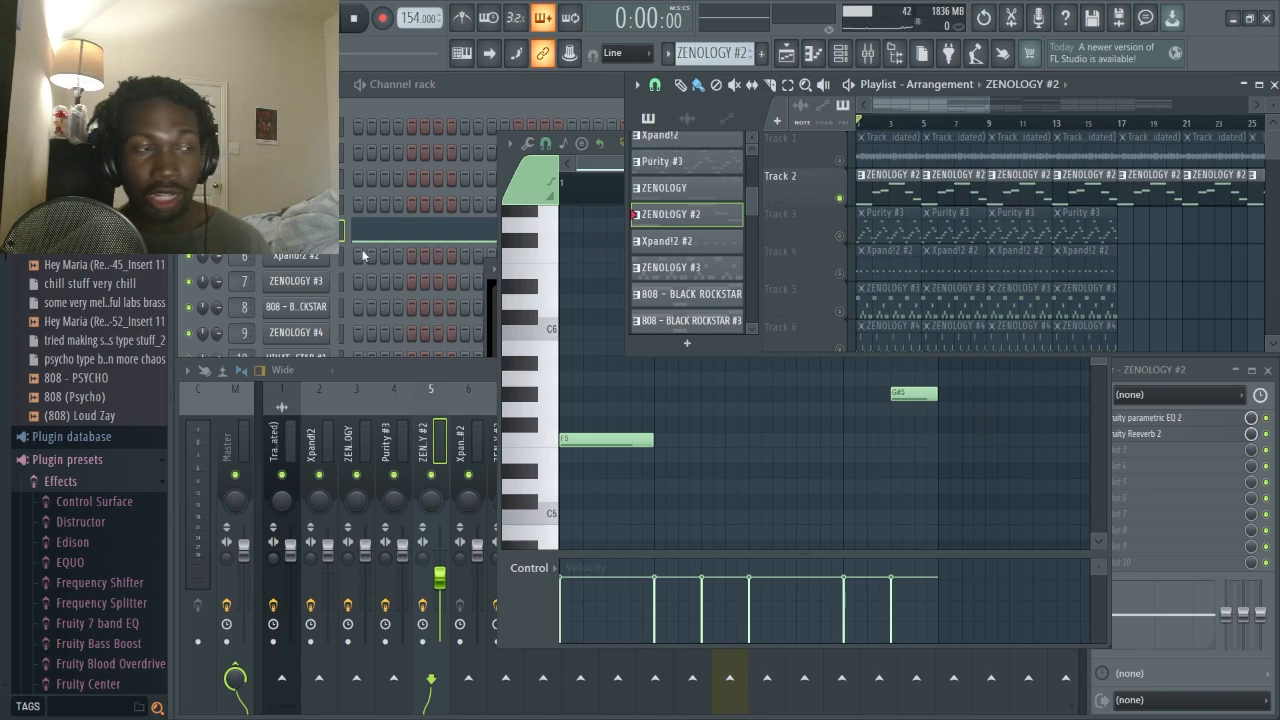
Open the ZENOLOGY #2 channel's instrument to check its loaded preset, and close the plugin window.
left_click(297, 230)
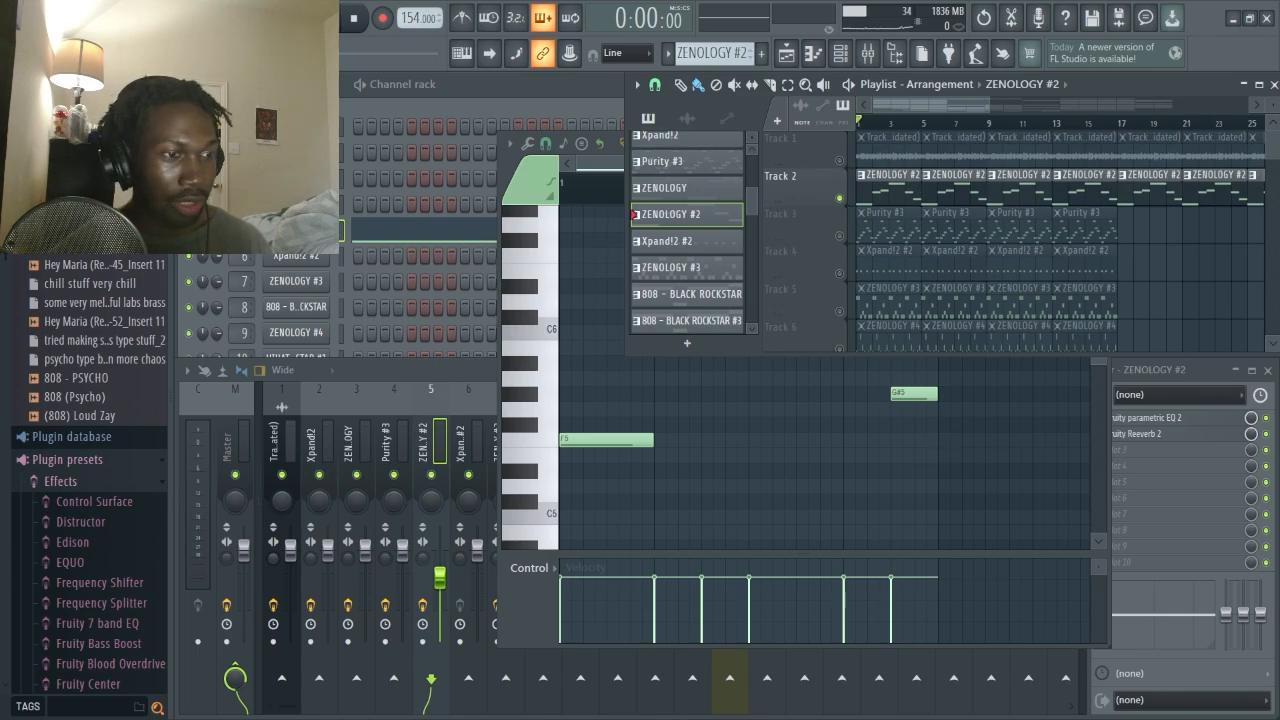
left_click(297, 230)
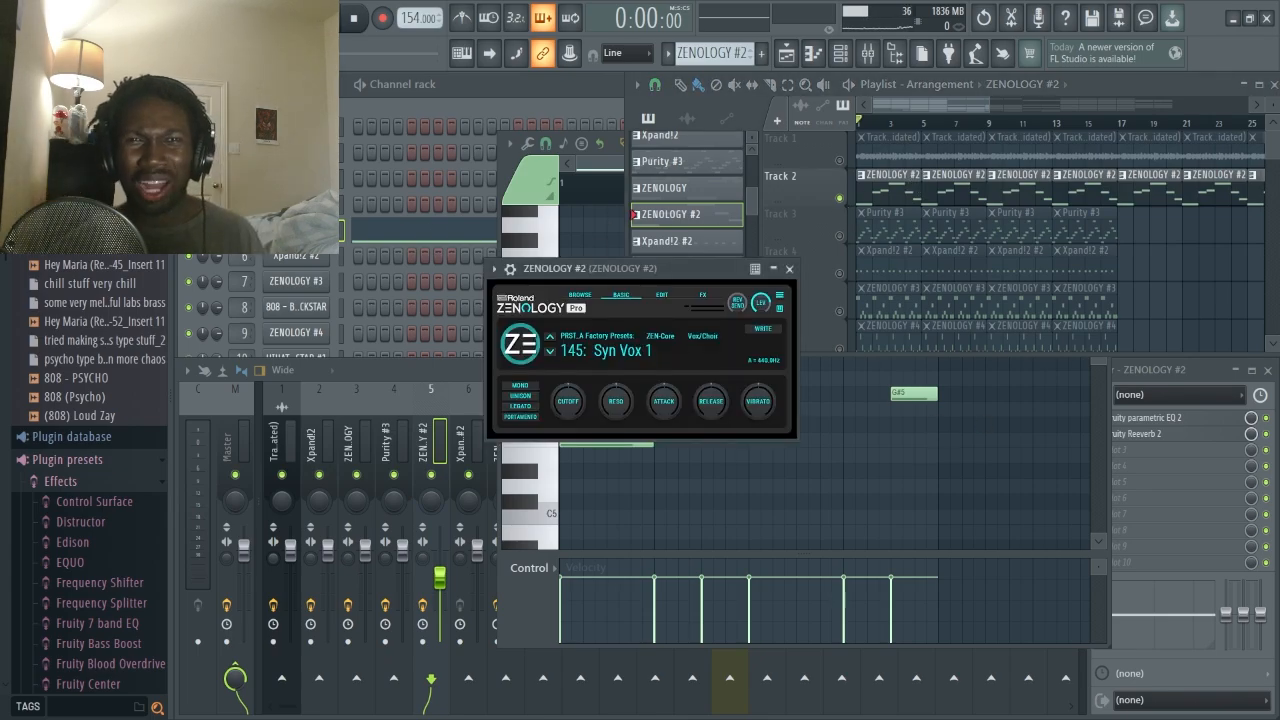
left_click(789, 268)
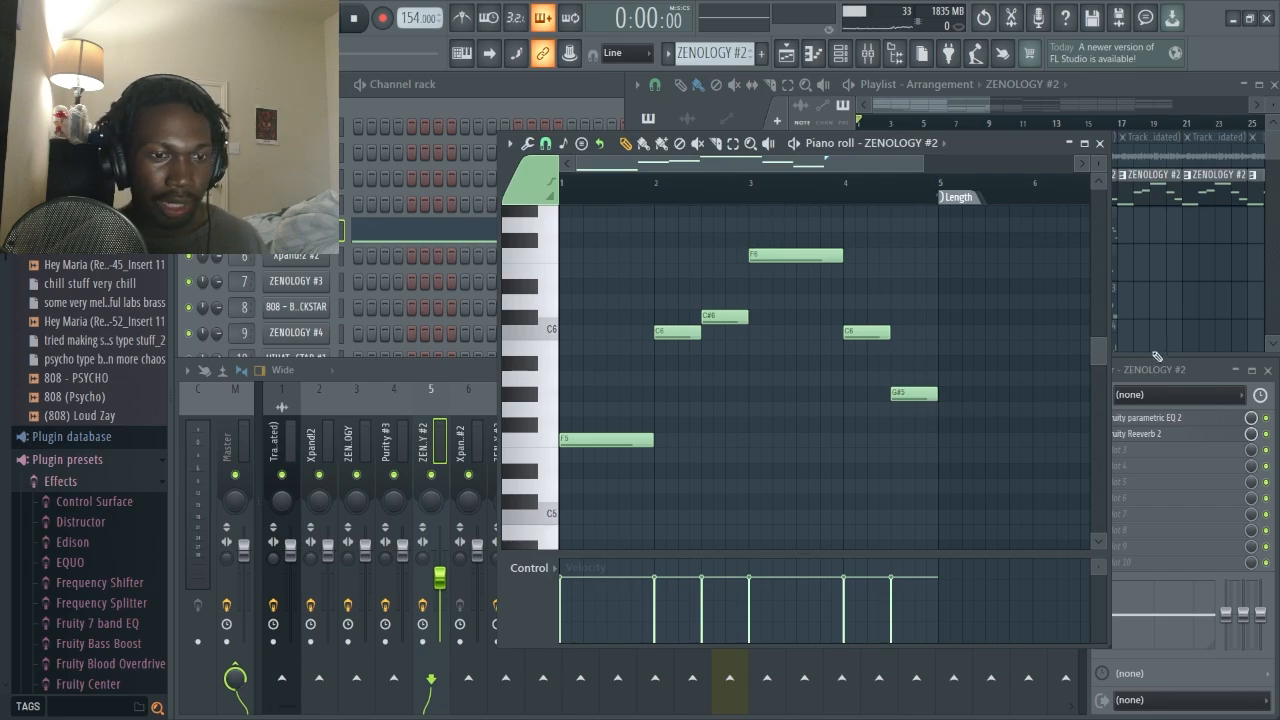
Inspect the Fruity parametric EQ 2 and Fruity Reeverb 2 settings on the ZENOLOGY #2 mixer insert.
left_click(1150, 416)
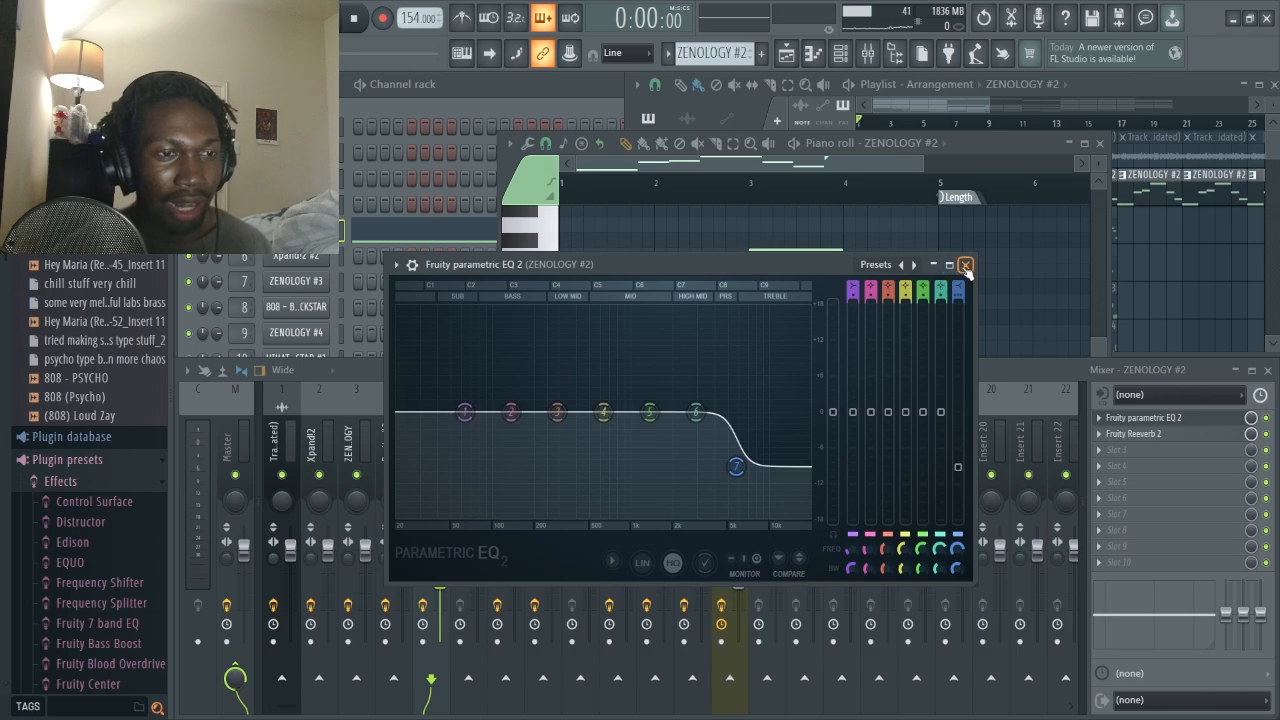
left_click(965, 264)
left_click(1186, 434)
left_click(921, 301)
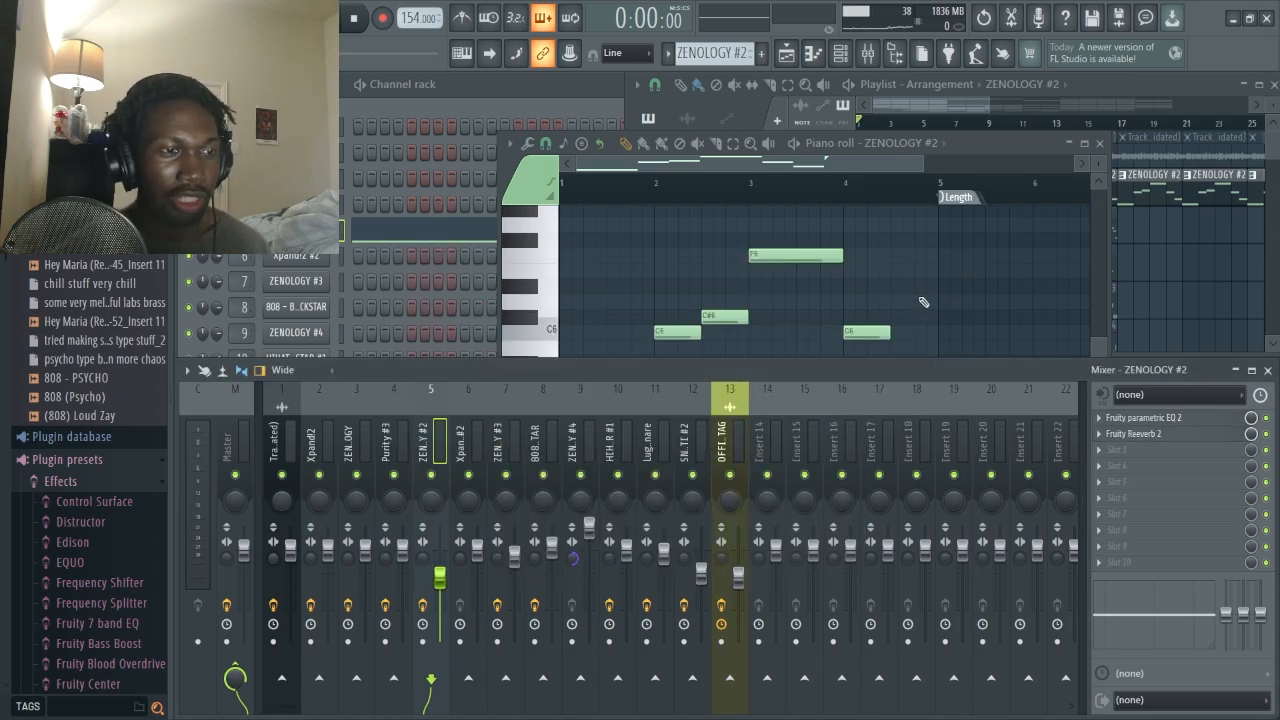
Play back the ZENOLOGY #2 melody with its notes shown in the piano roll, and close the piano roll.
left_click(928, 159)
left_click(843, 233)
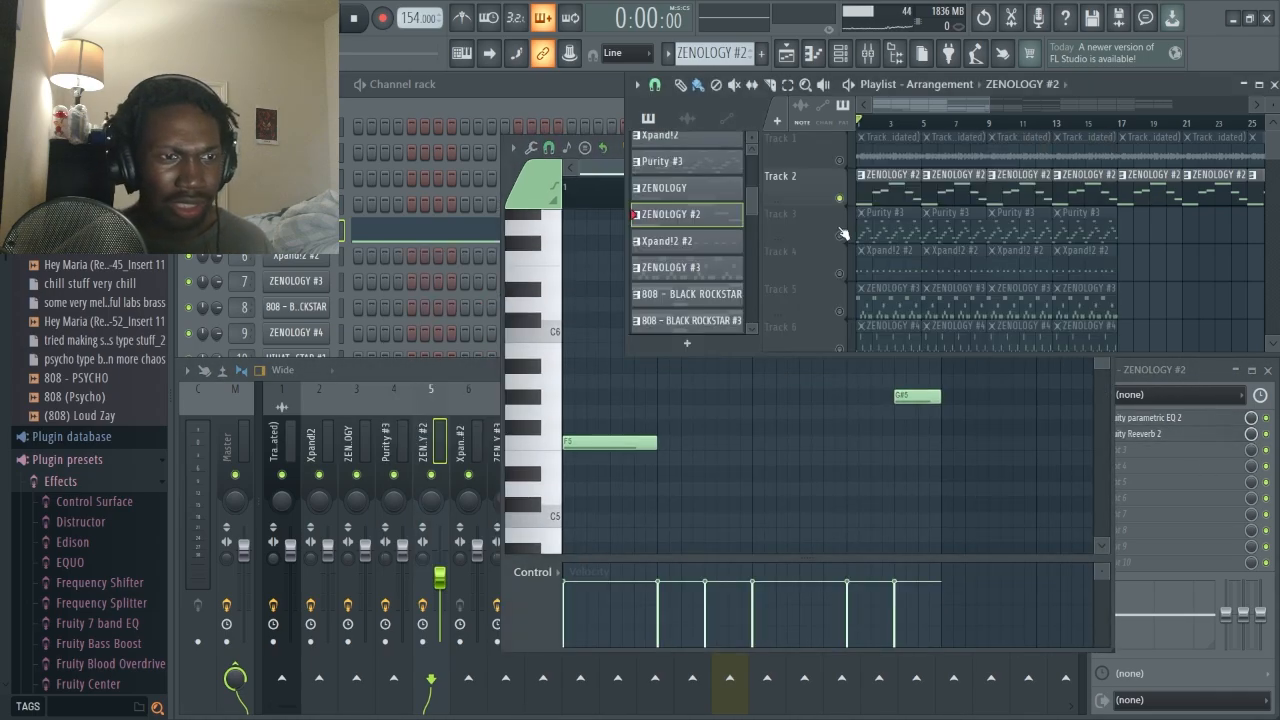
left_click(919, 444)
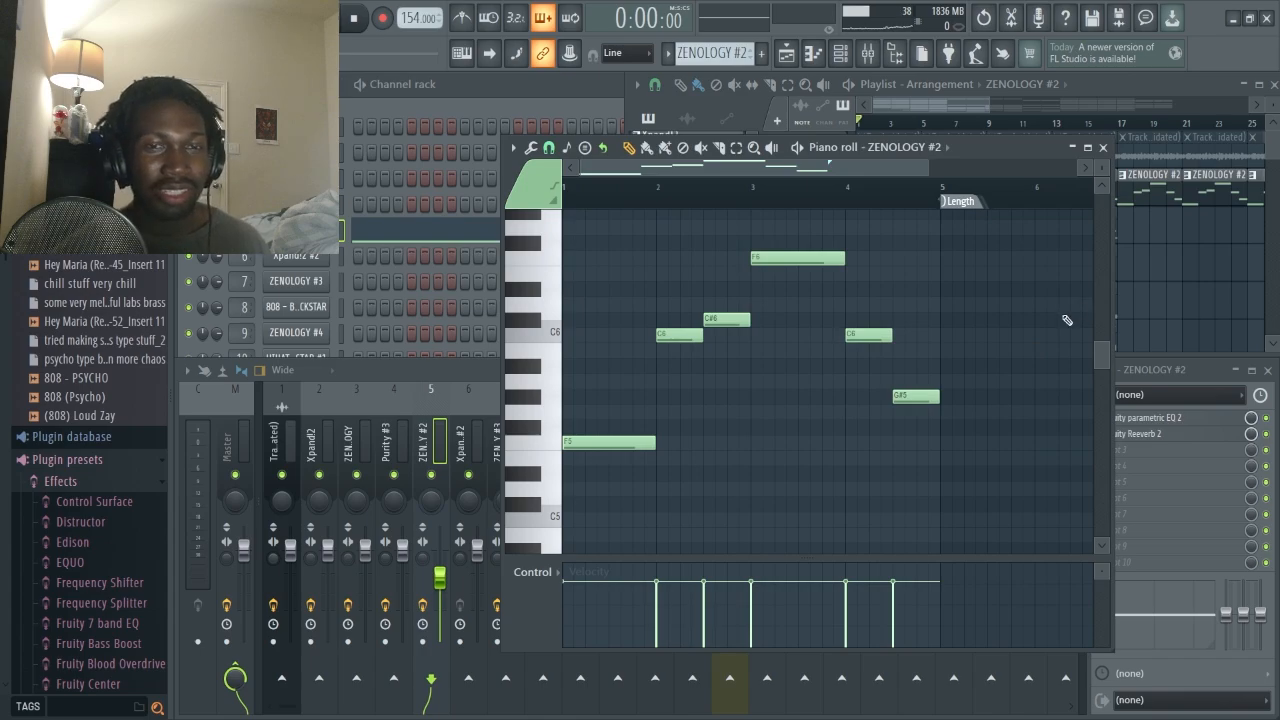
key("space")
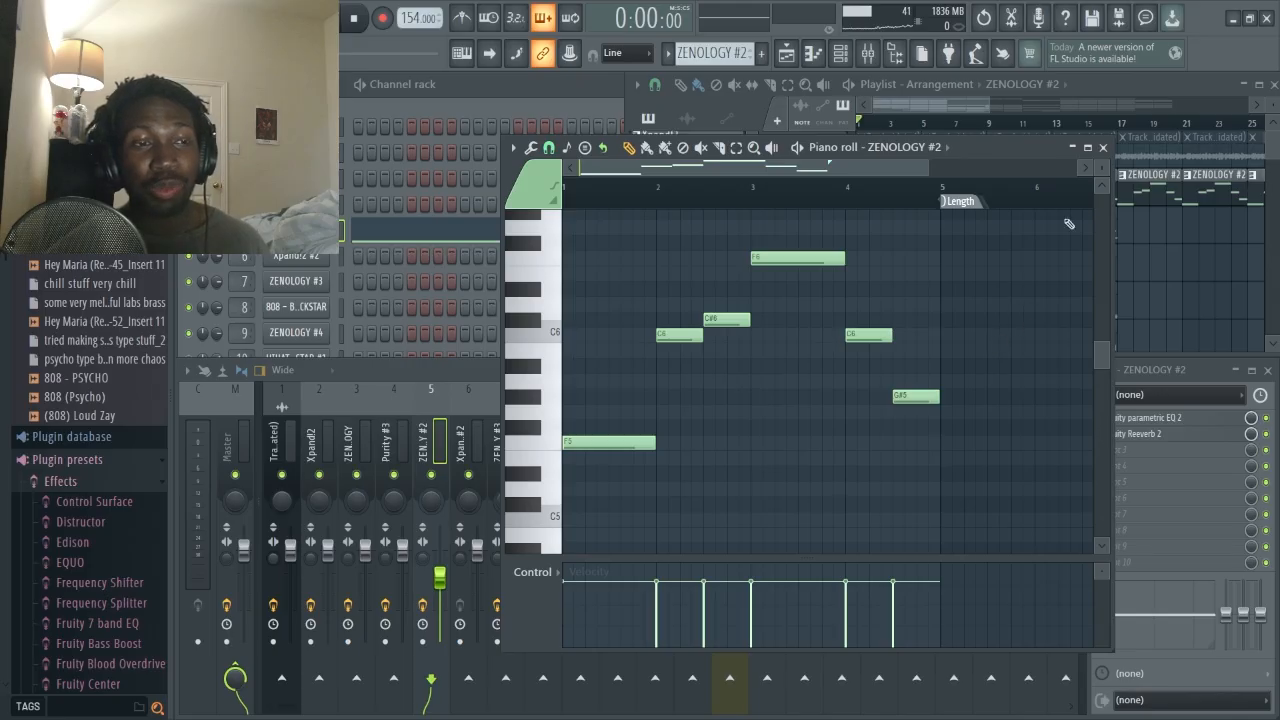
left_click(1096, 145)
Solo Track 3 in the playlist and open the Purity #3 instrument to check its preset.
right_click(840, 237)
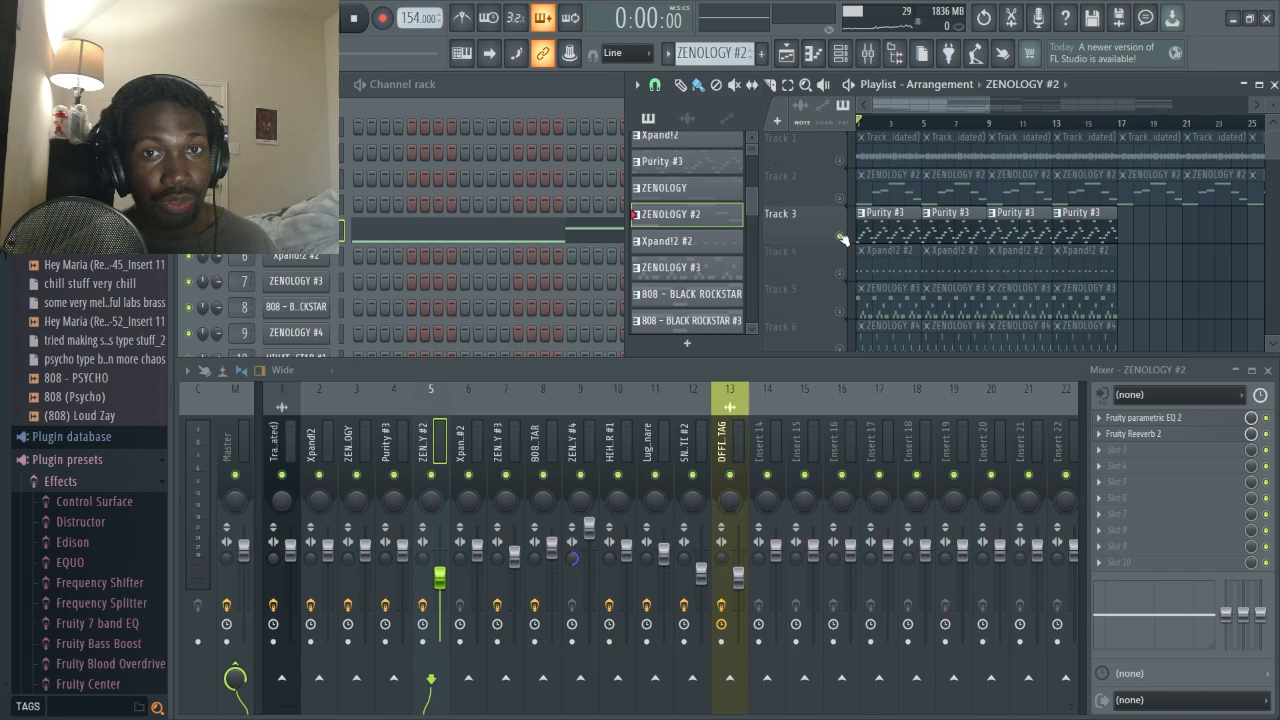
left_click(884, 231)
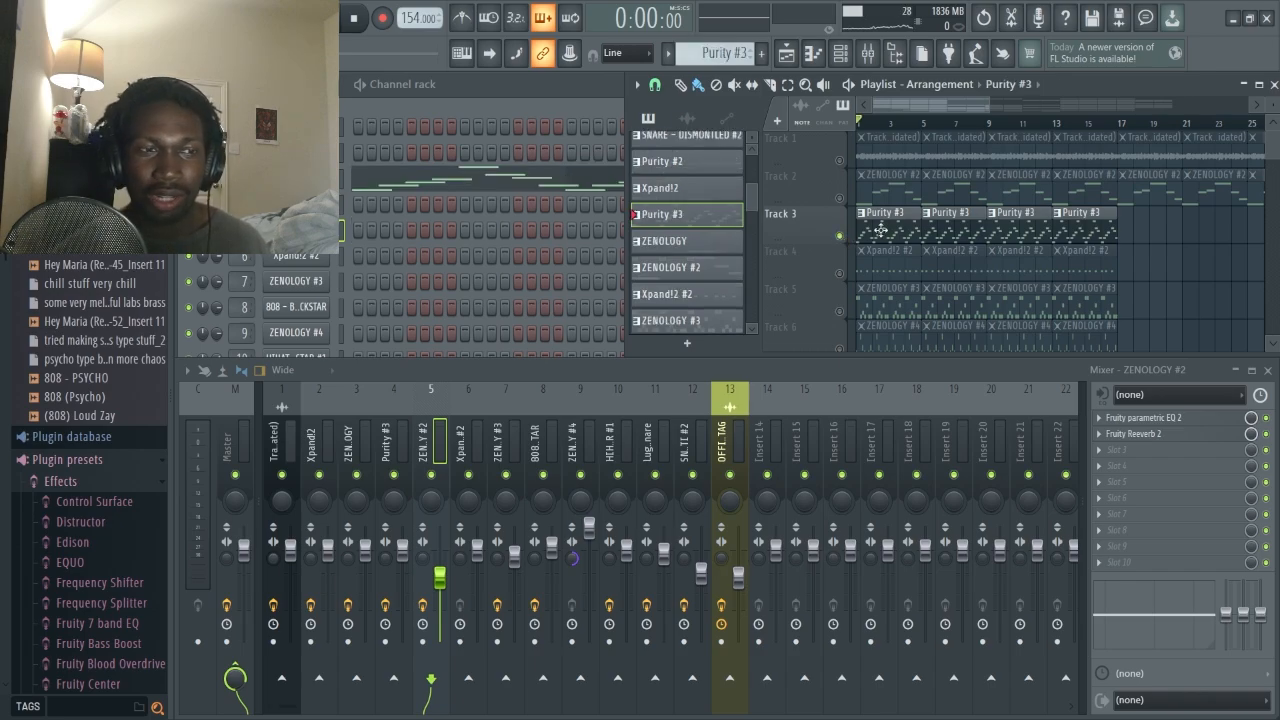
double_click(880, 230)
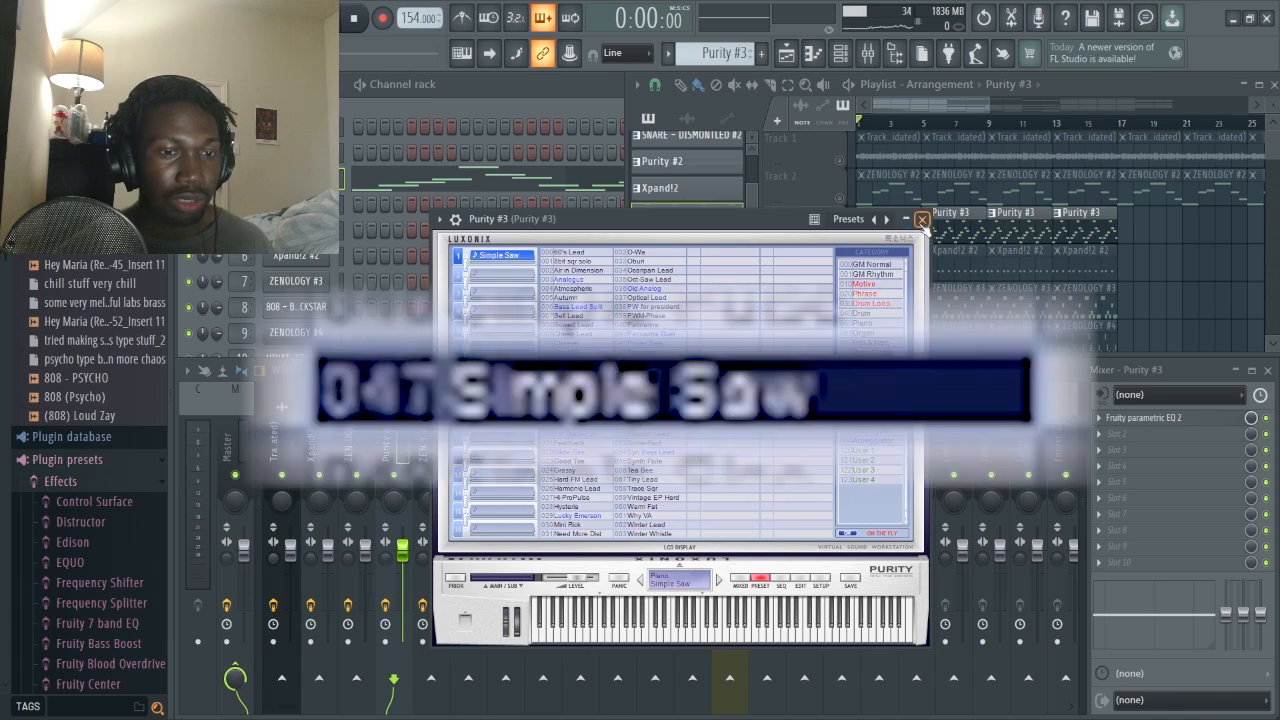
Examine the Purity #3 notes in the piano roll and the Fruity parametric EQ 2 on its mixer insert.
key("F7")
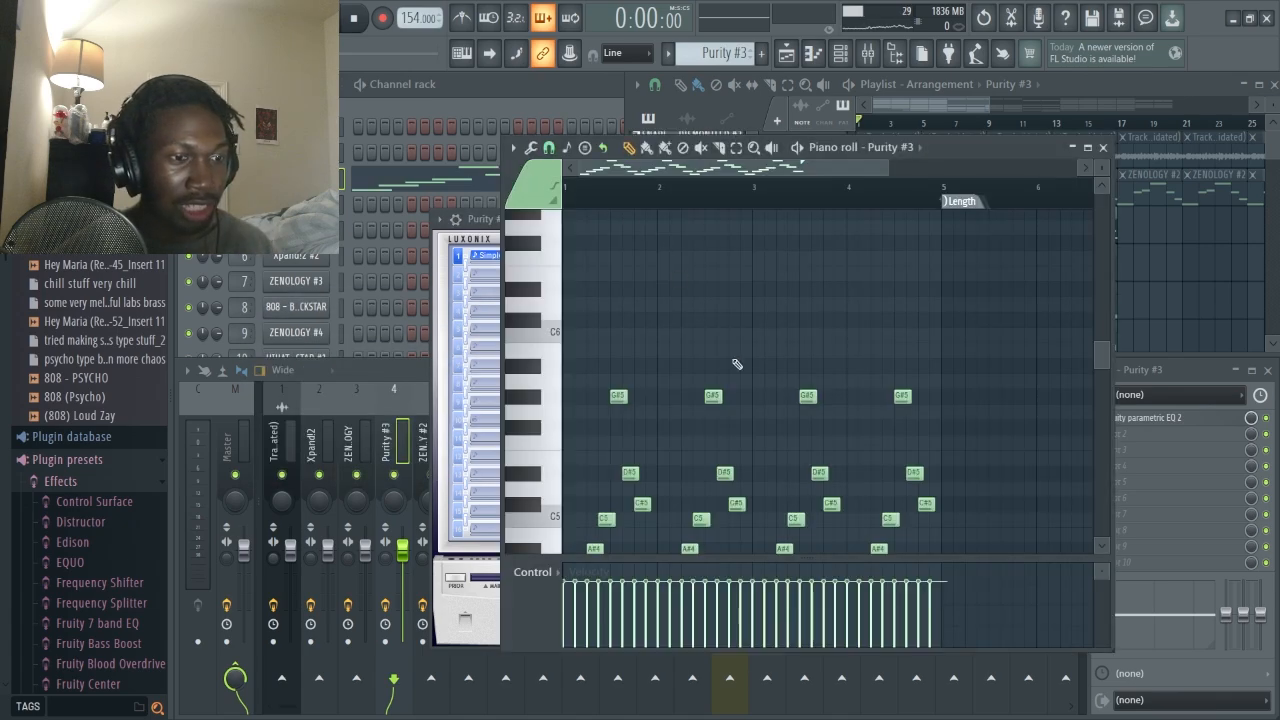
scroll(737, 364, "down", 3)
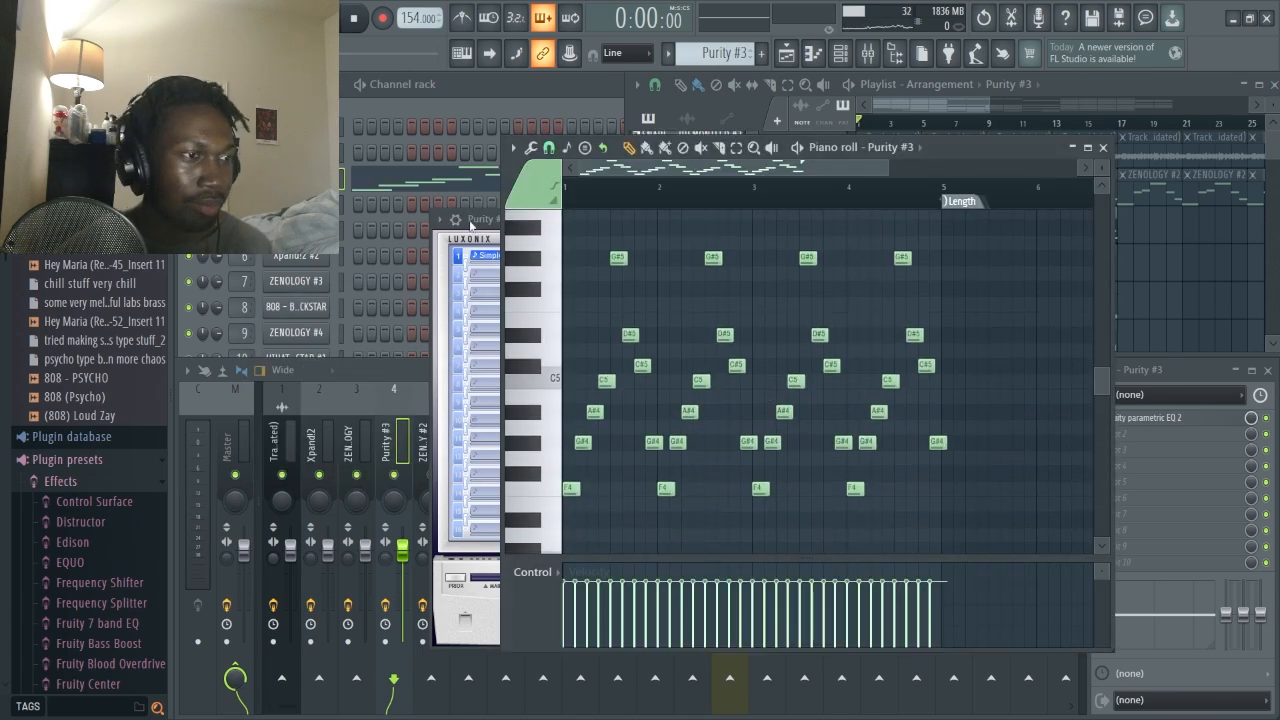
left_click(1211, 419)
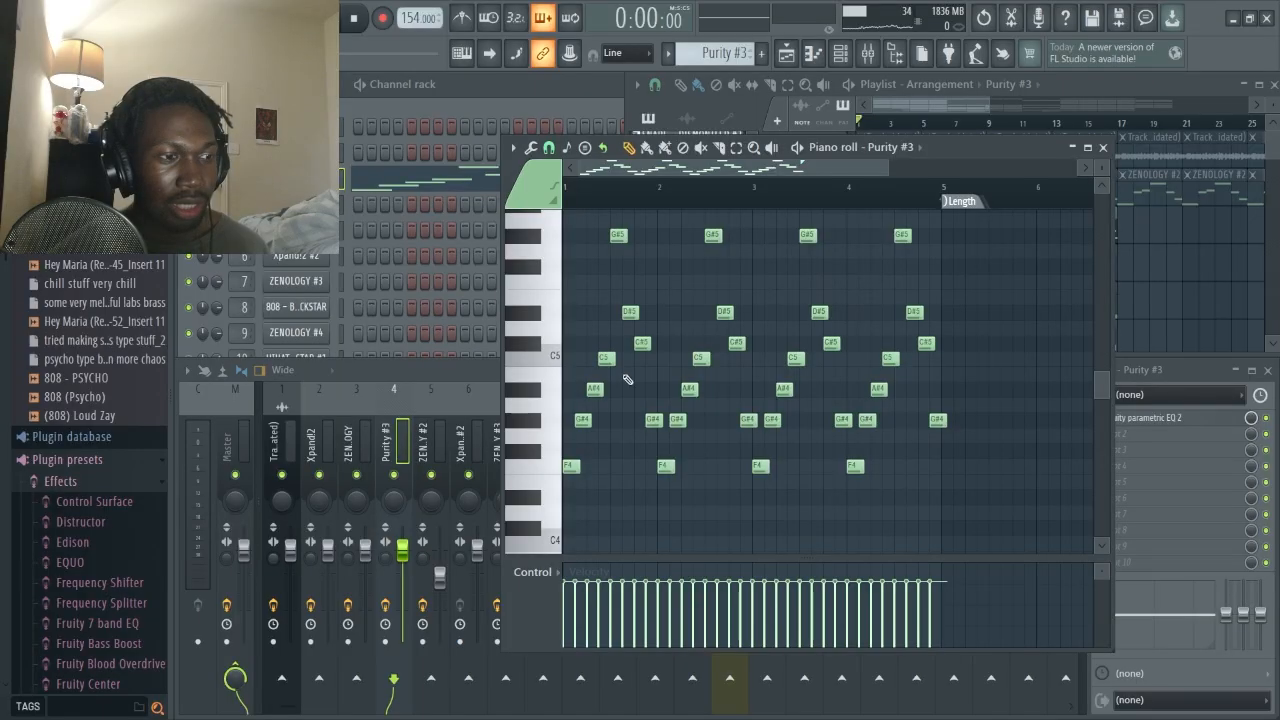
Select the first bar of Purity #3 notes, clear the selection, and play the melody.
scroll(720, 361, "up", 1)
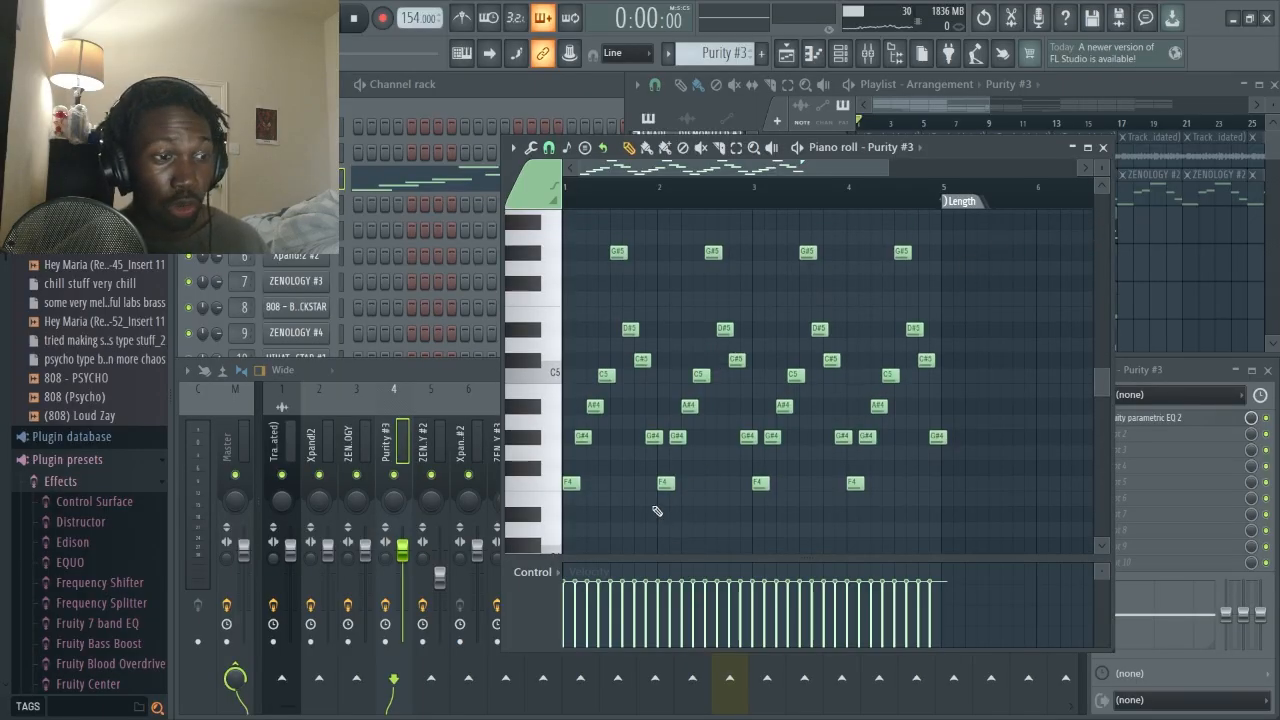
left_click_drag(654, 506, 502, 232)
left_click(940, 298, "ctrl")
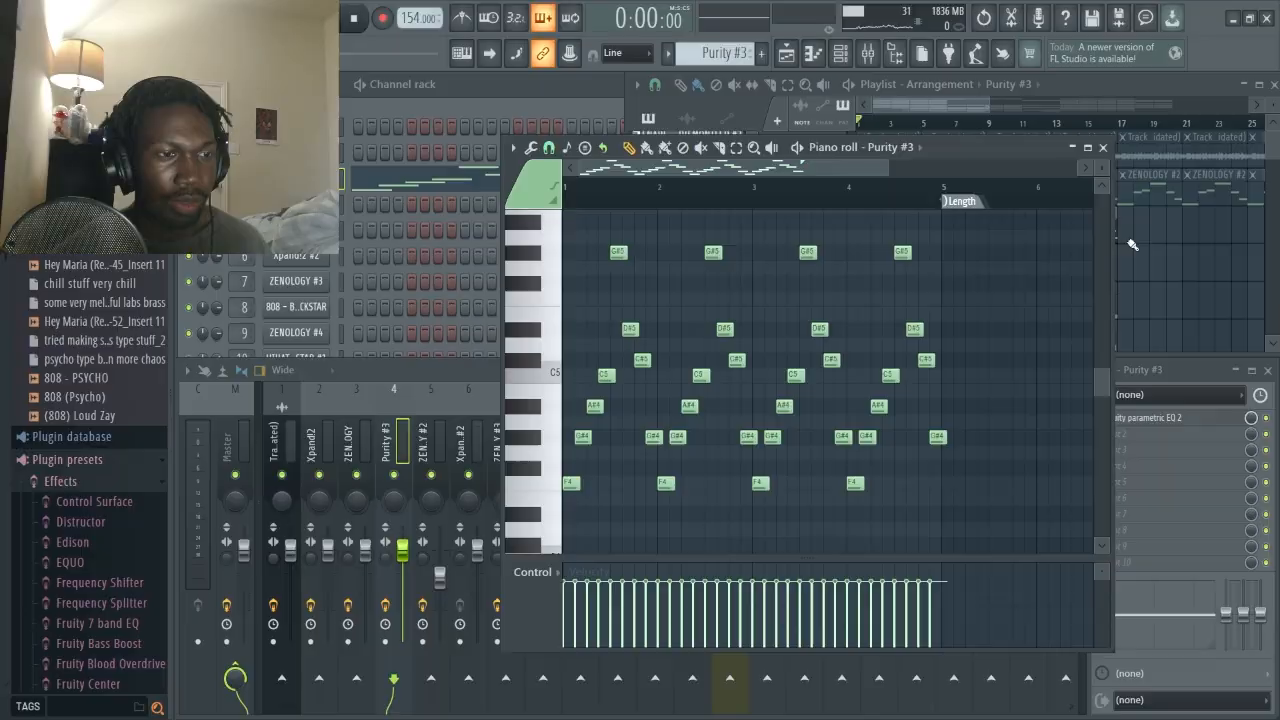
key("space")
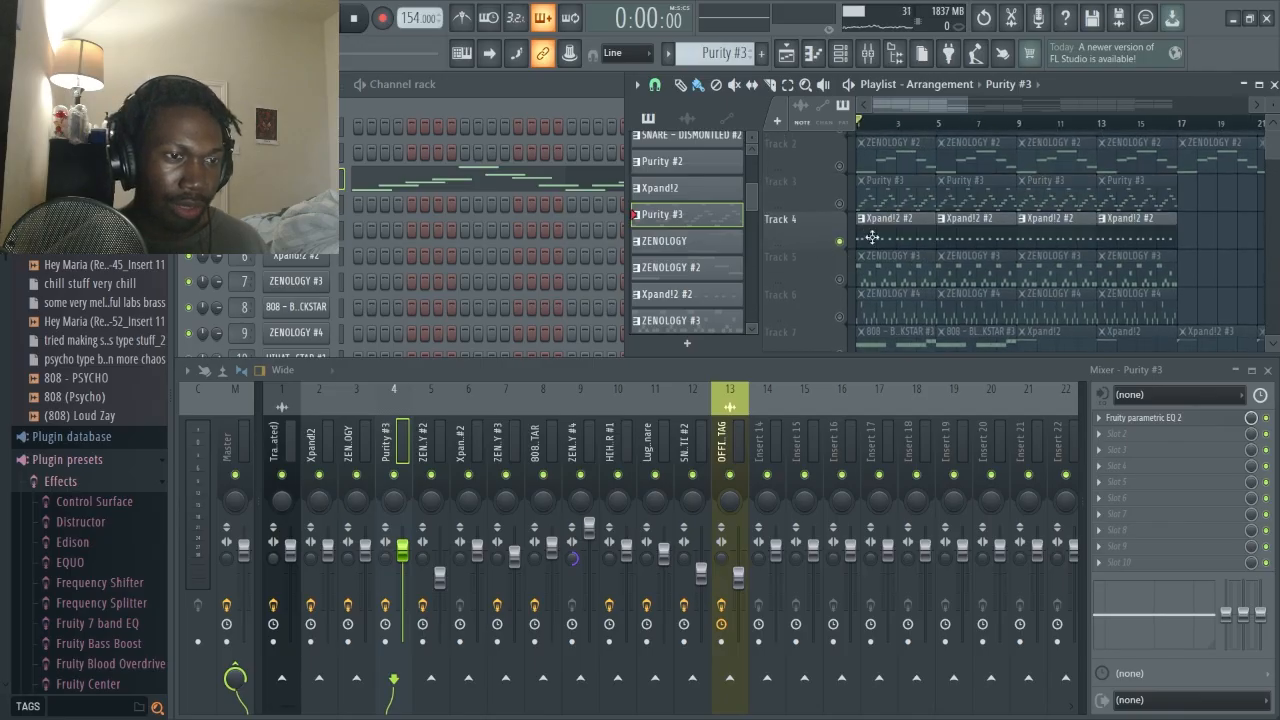
Examine the Xpand!2 #2 notes in the piano roll and check the preset in its instrument window.
left_click(467, 258)
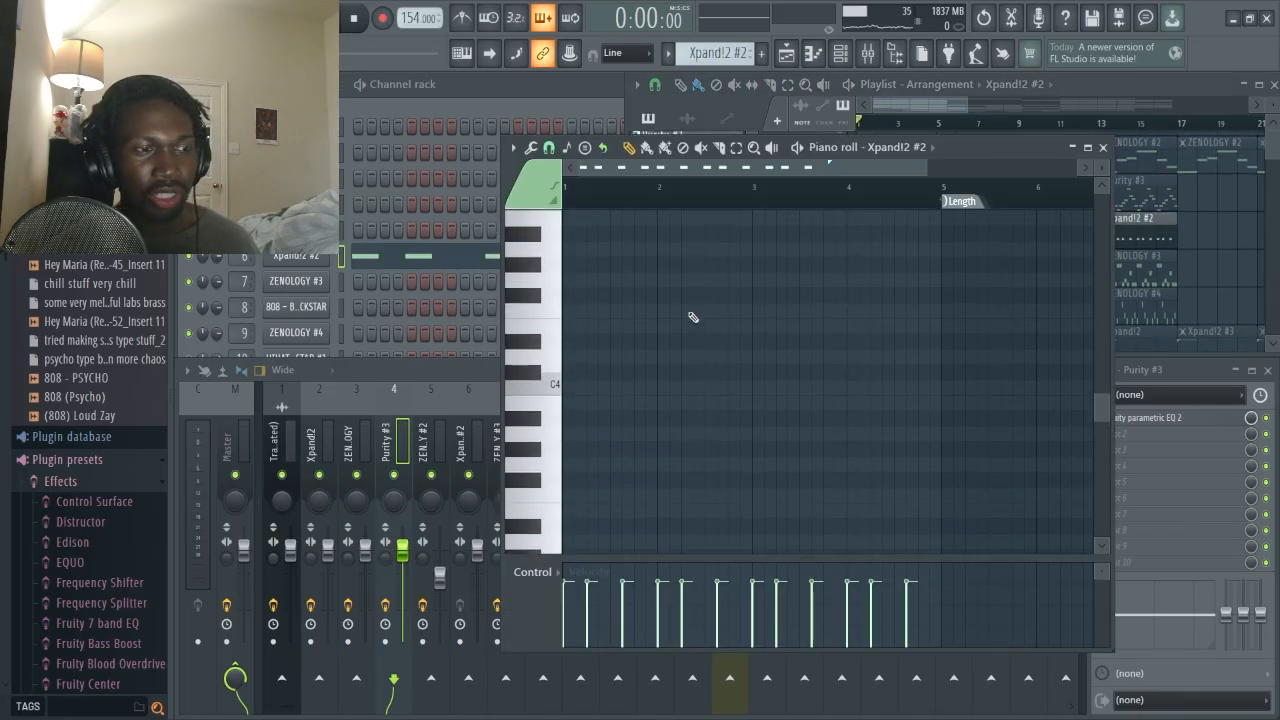
scroll(696, 312, "up", 2)
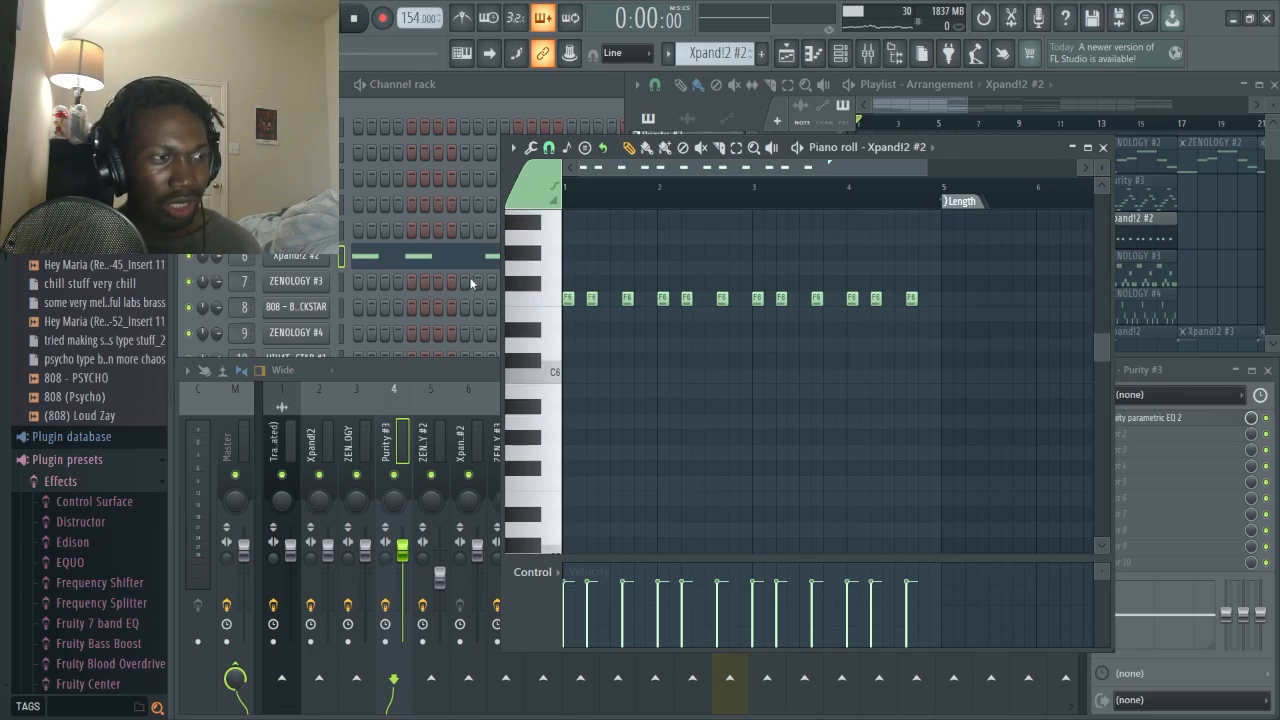
left_click(322, 257)
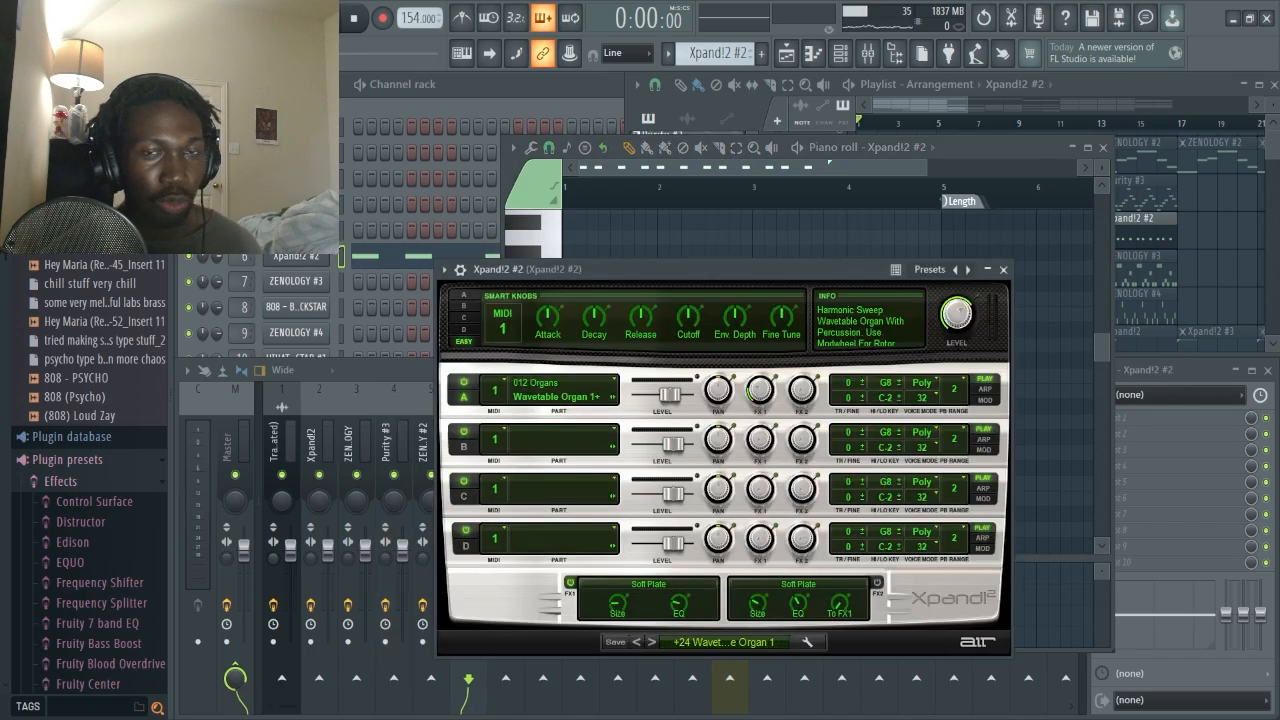
left_click(1004, 269)
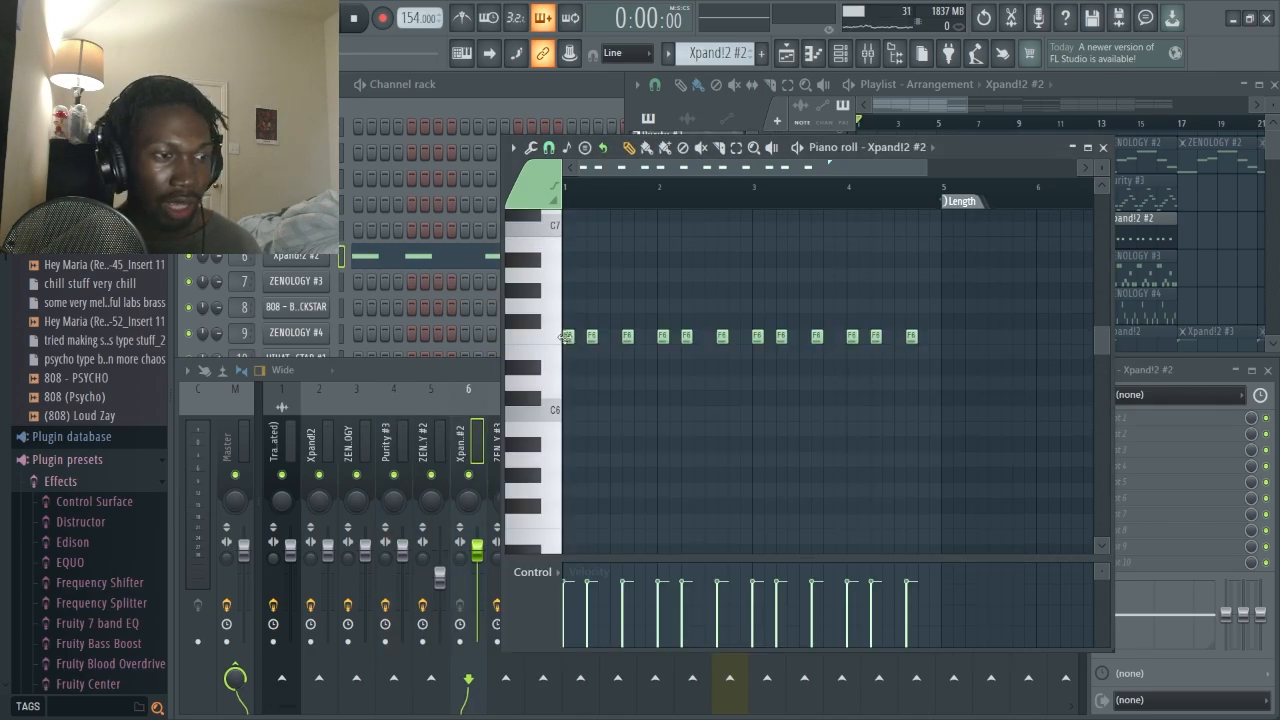
Select the first three F6 notes of Xpand!2 #2, deselect them, play the pattern, and close the piano roll.
left_click_drag(566, 337, 650, 368)
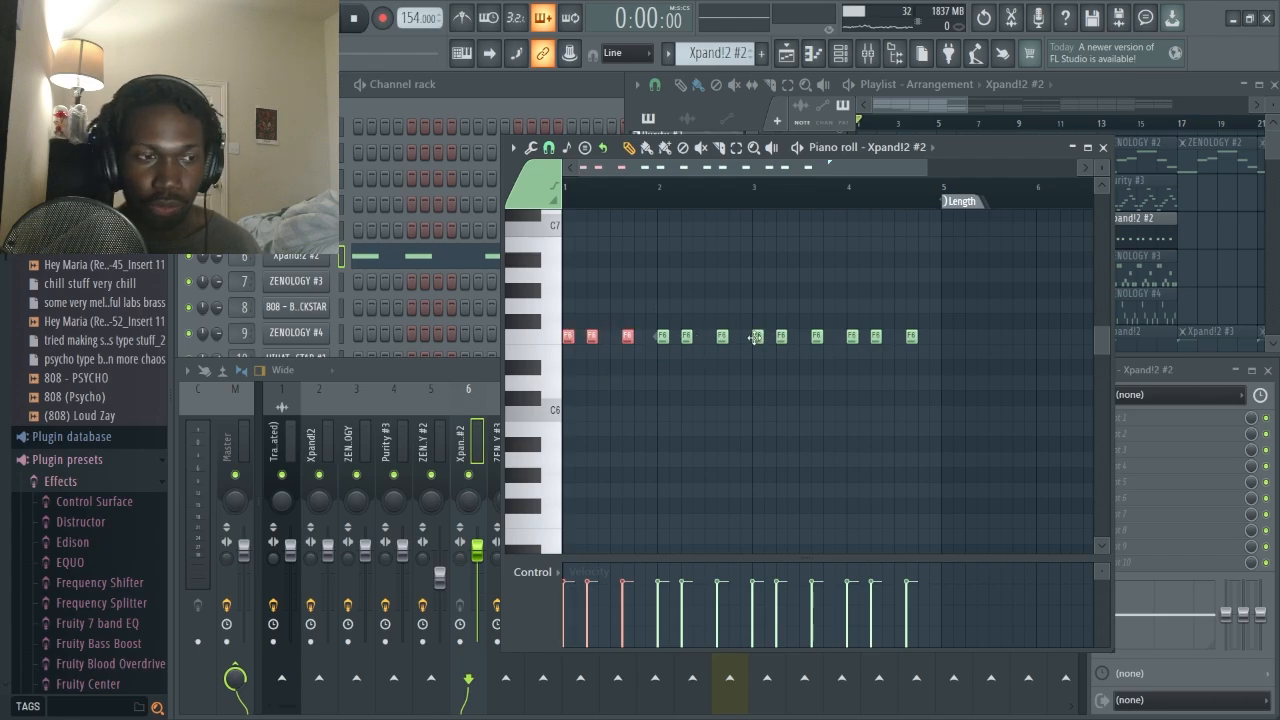
left_click(716, 376)
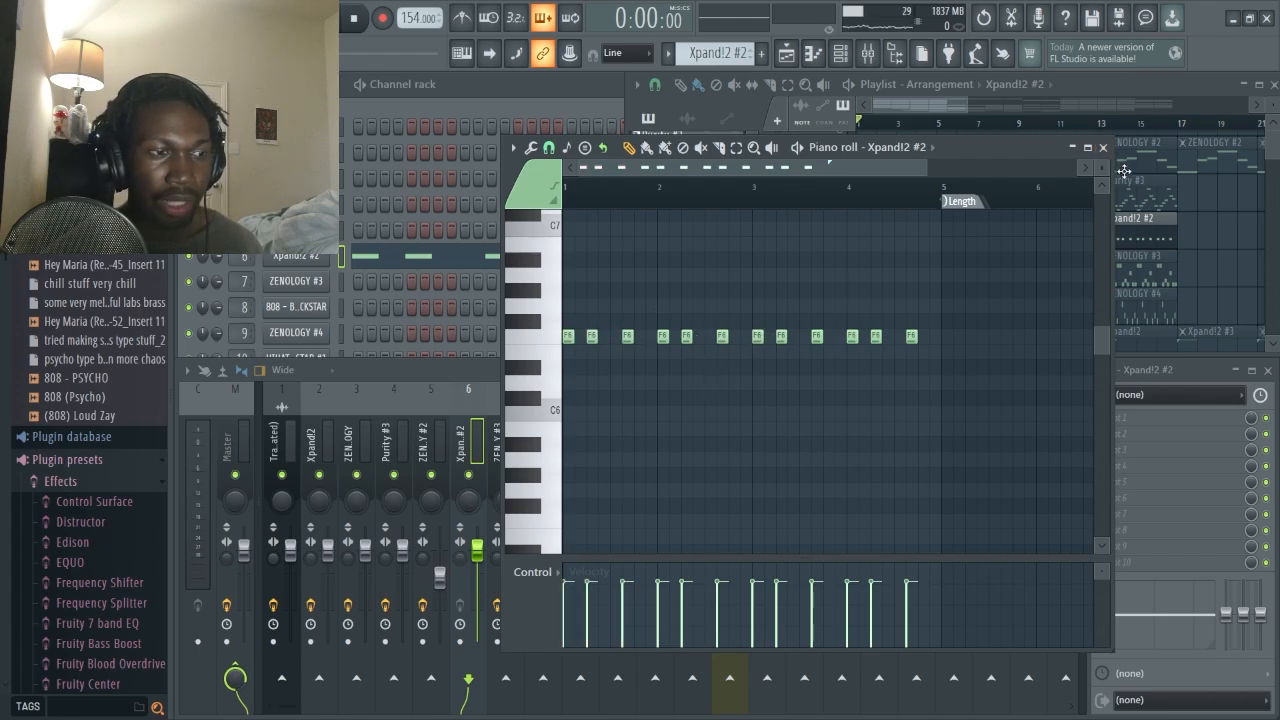
key("space")
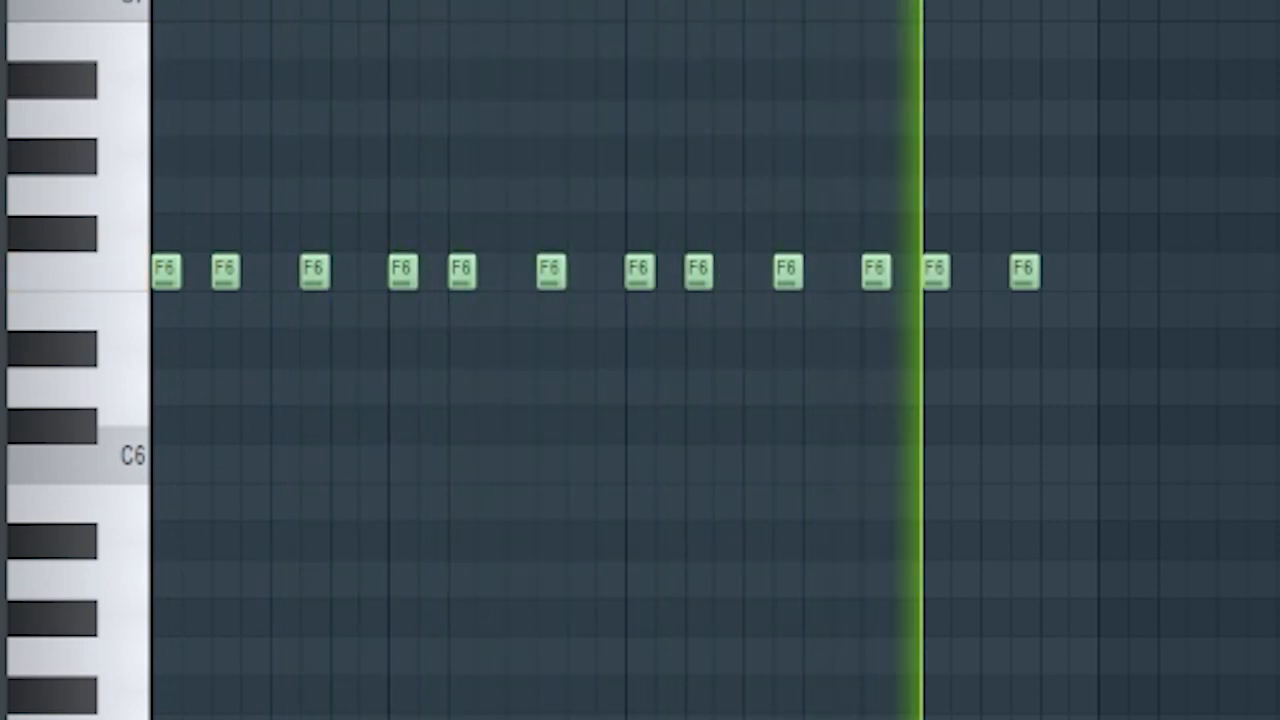
key("space")
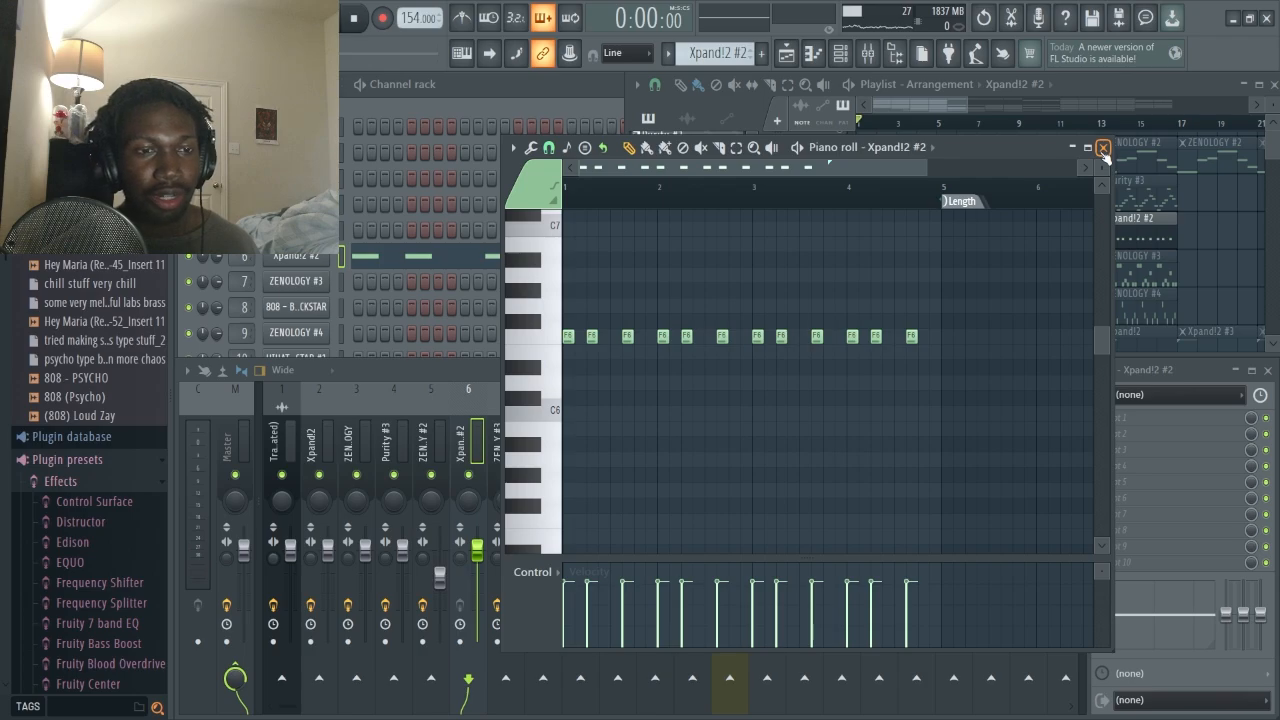
left_click(1103, 148)
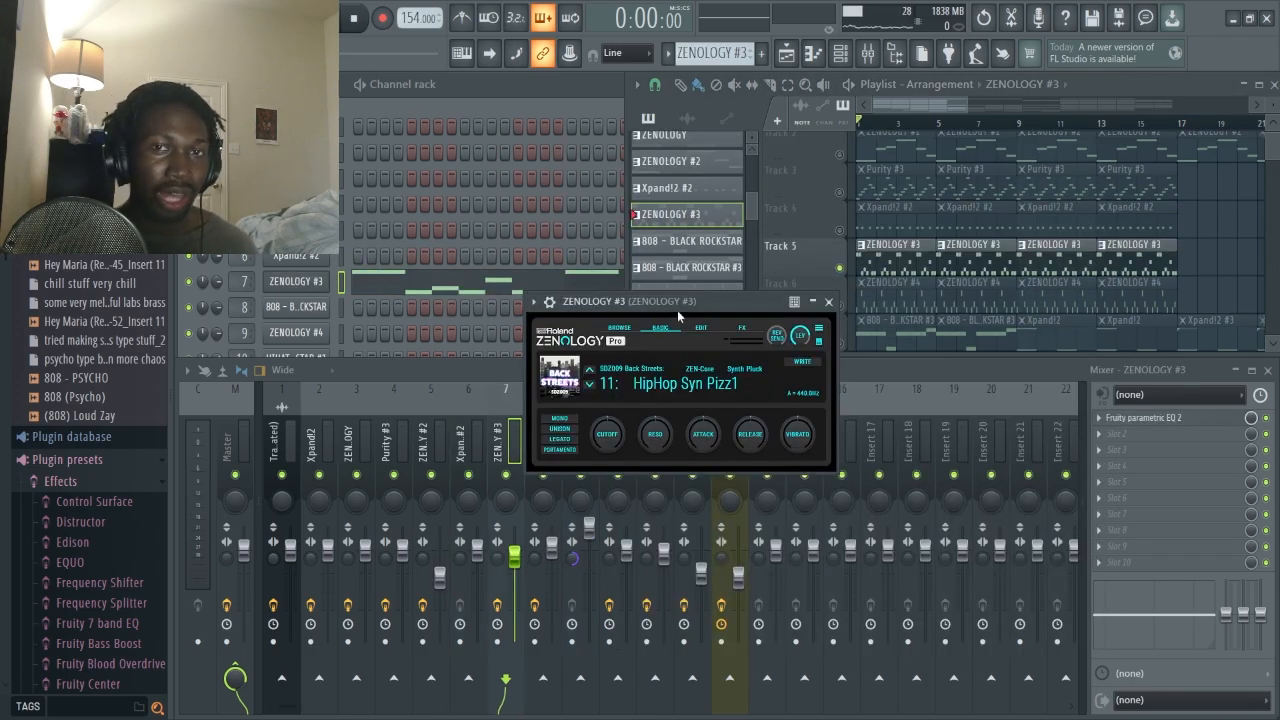
Inspect the Fruity parametric EQ 2 curve on the ZENOLOGY #3 mixer insert and close the EQ window.
left_click(1148, 418)
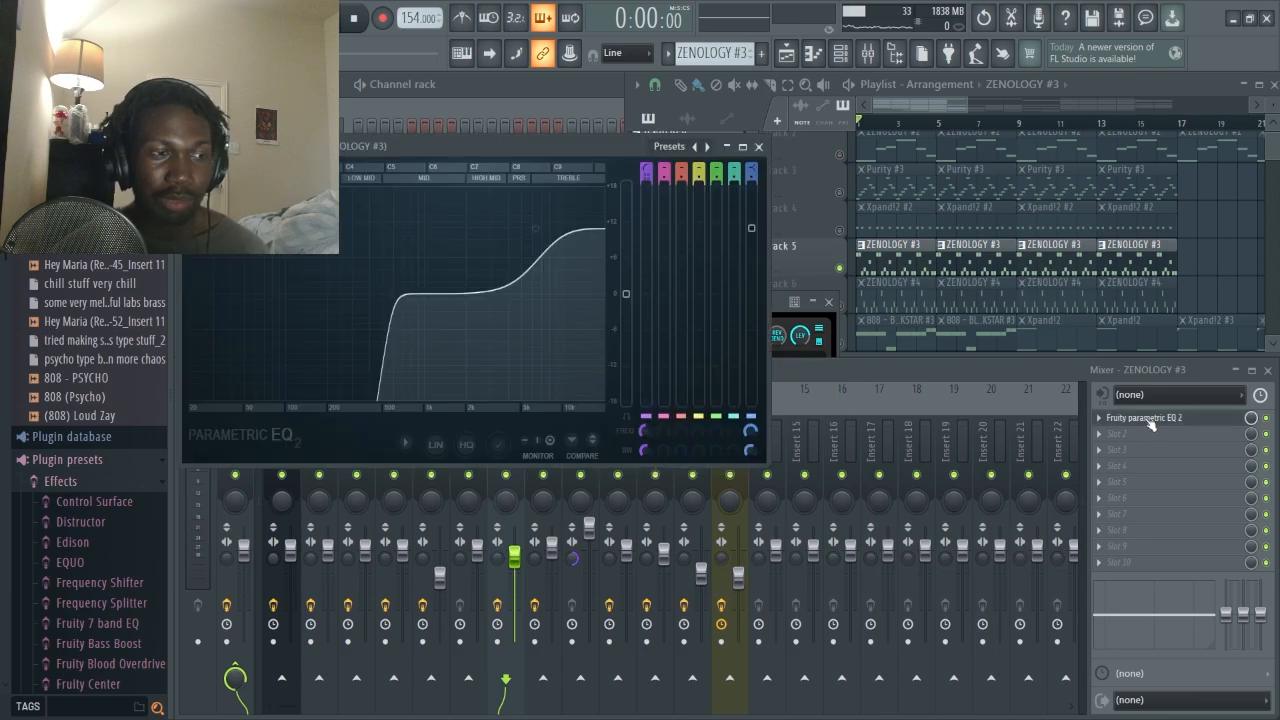
left_click_drag(538, 151, 758, 233)
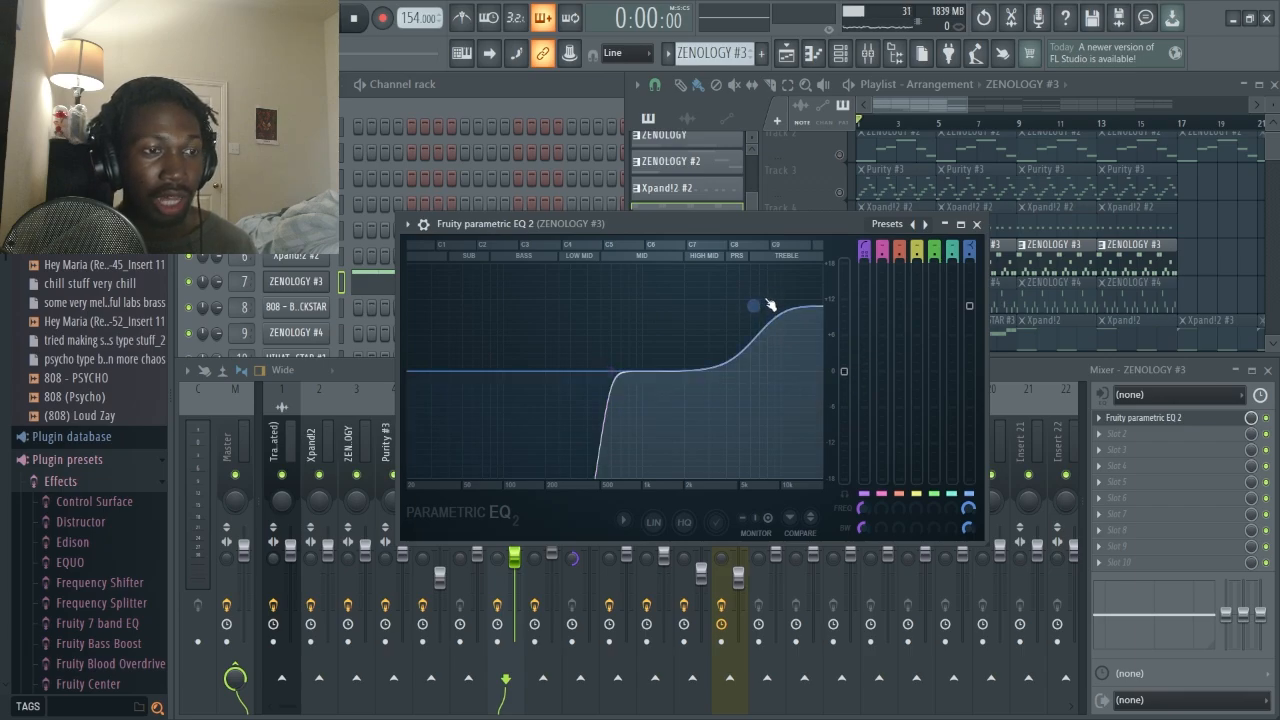
left_click(977, 225)
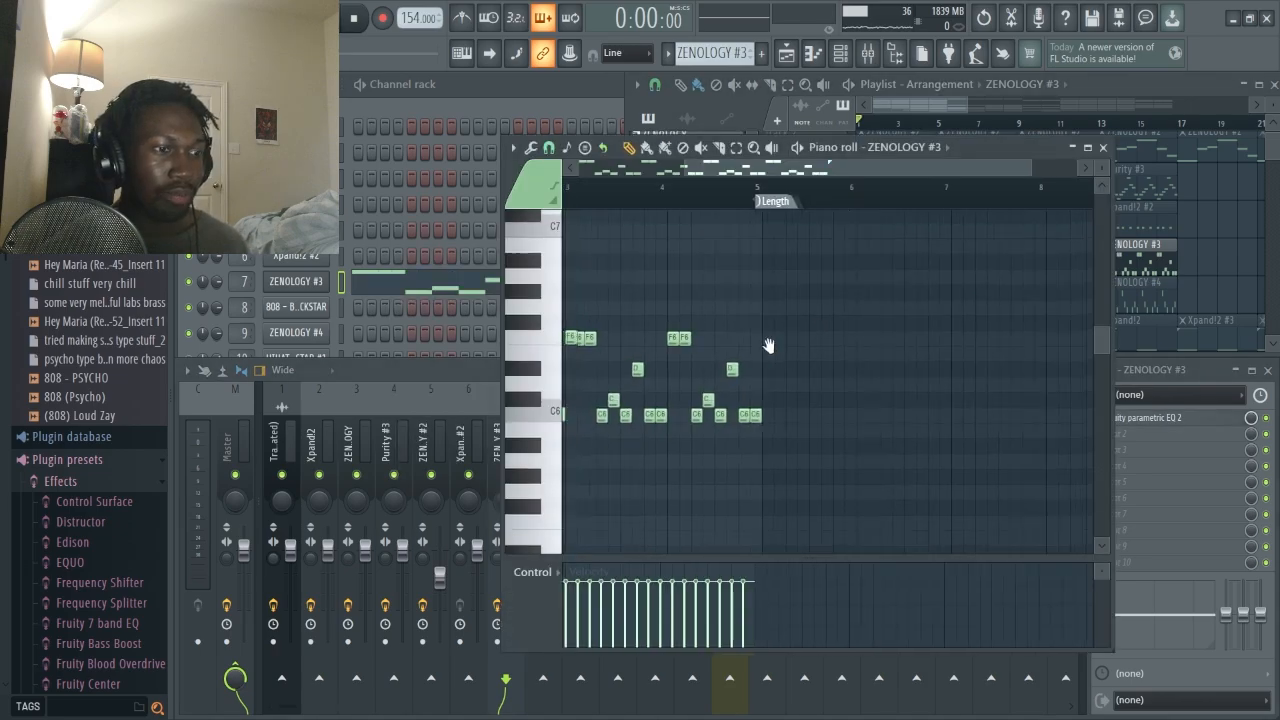
In the ZENOLOGY #3 piano roll, select the first bar's notes, deselect them, play the pattern, and close the editor.
key("ctrl+b")
scroll(624, 455, "down", 1)
left_click_drag(661, 435, 562, 298)
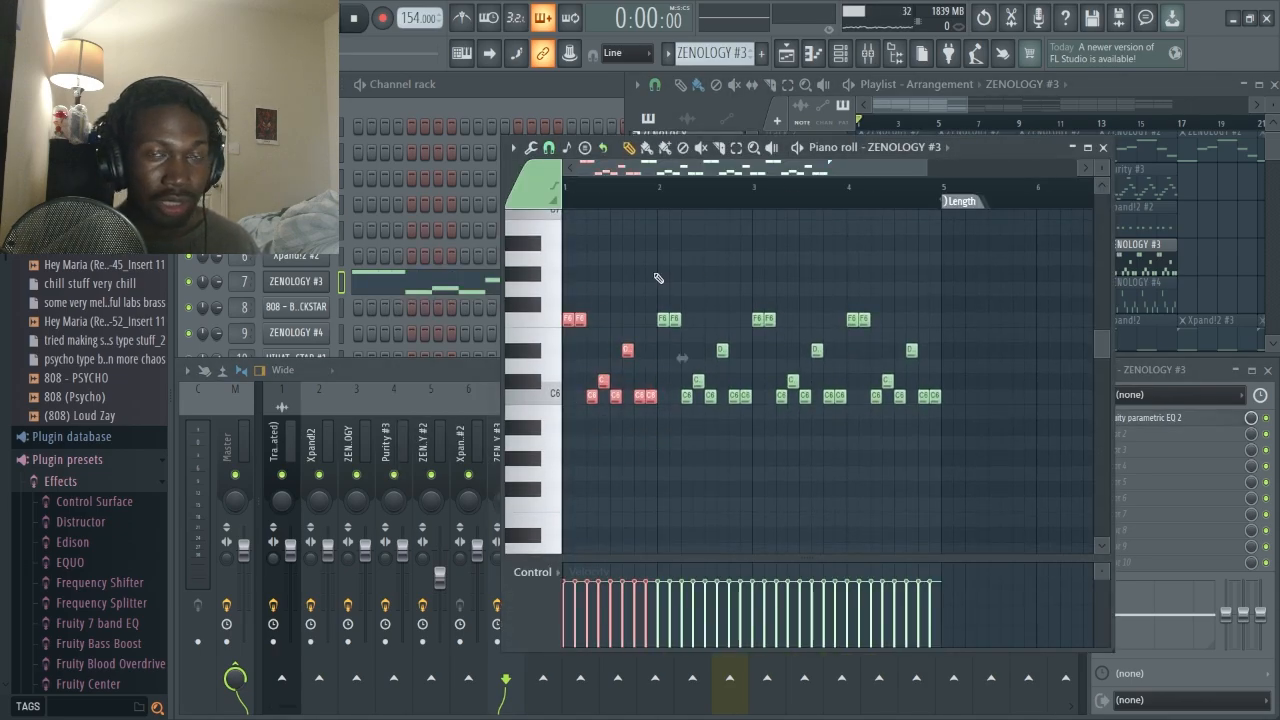
left_click(950, 248)
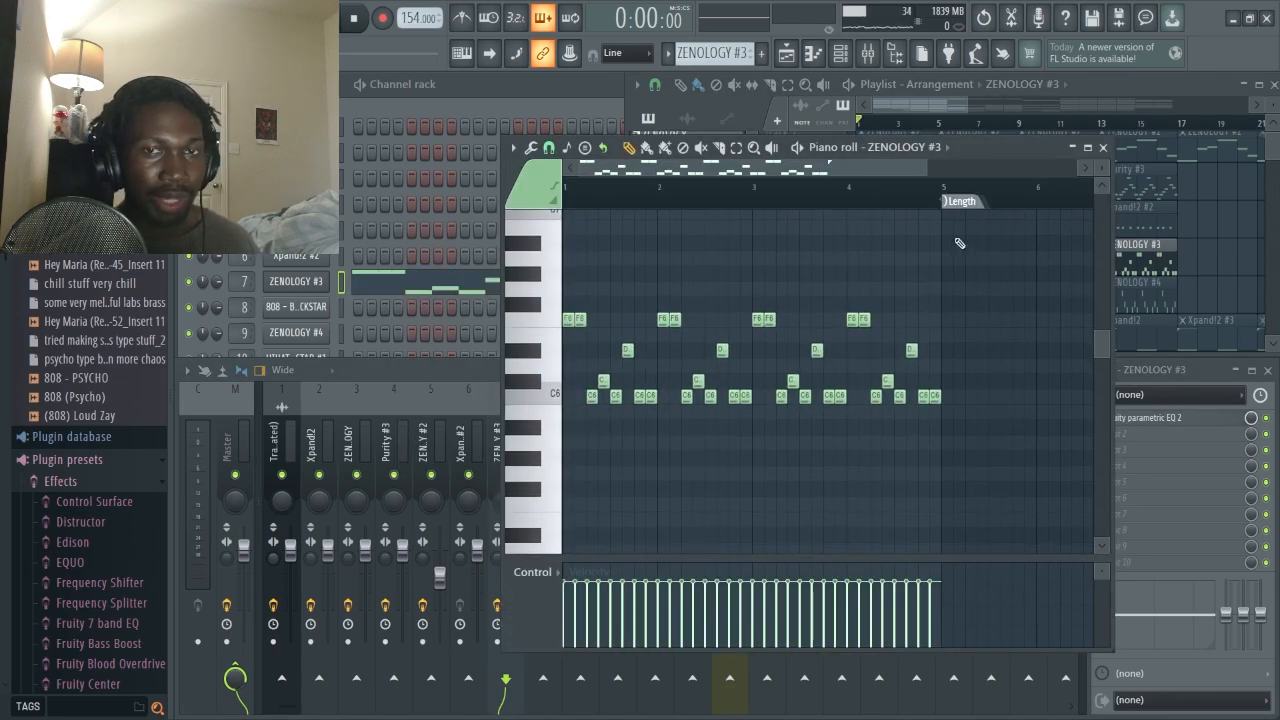
key("space")
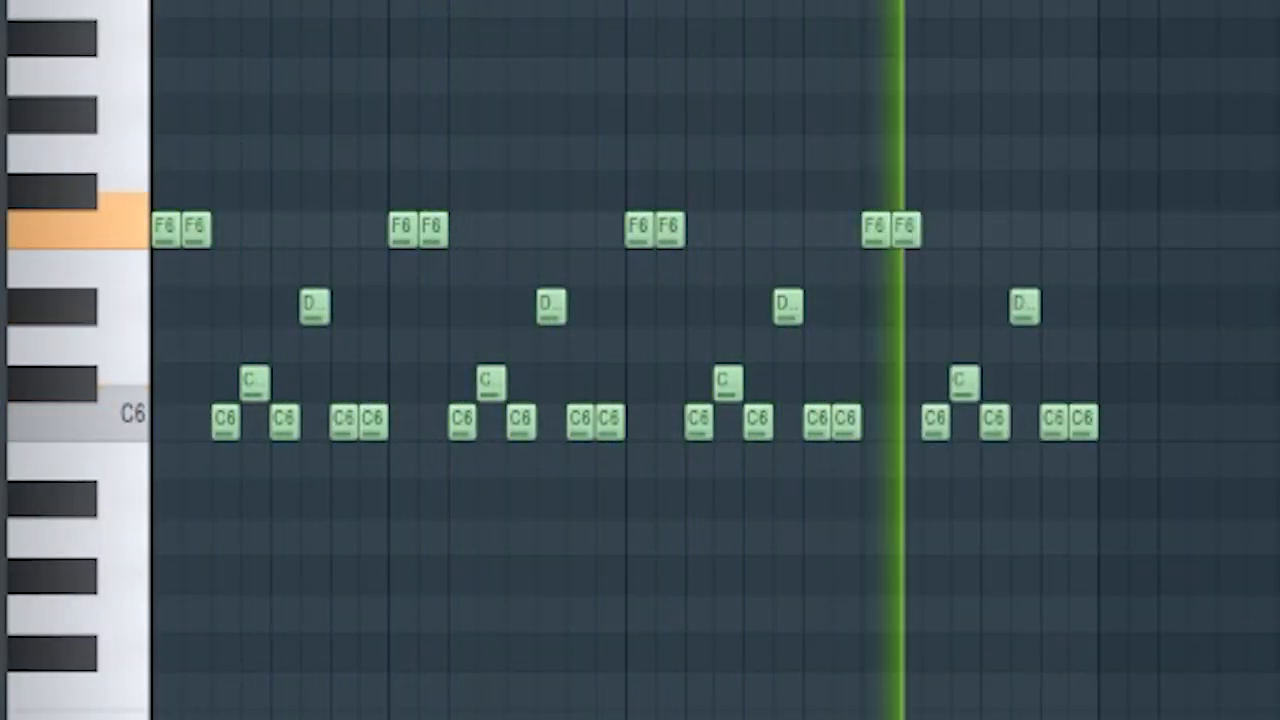
key("space")
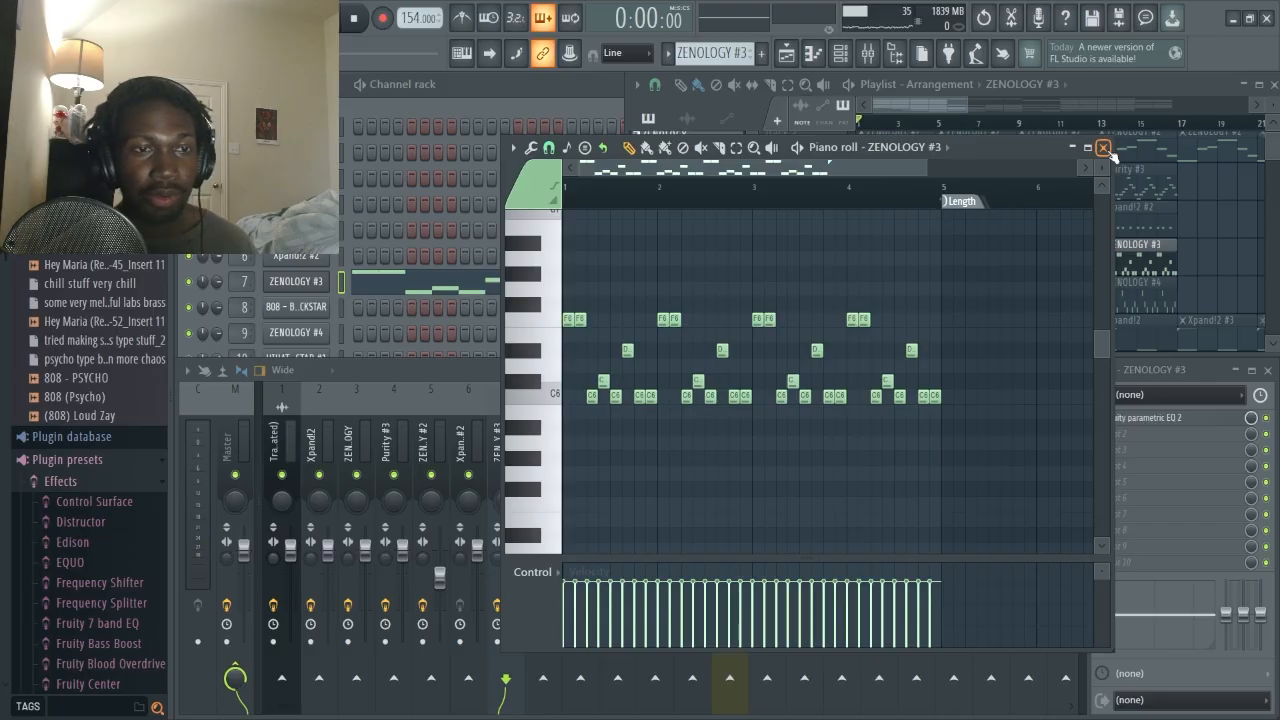
left_click(1103, 148)
Open the ZENOLOGY #4 notes in the piano roll and bring up its instrument to check the preset.
scroll(945, 257, "down", 1)
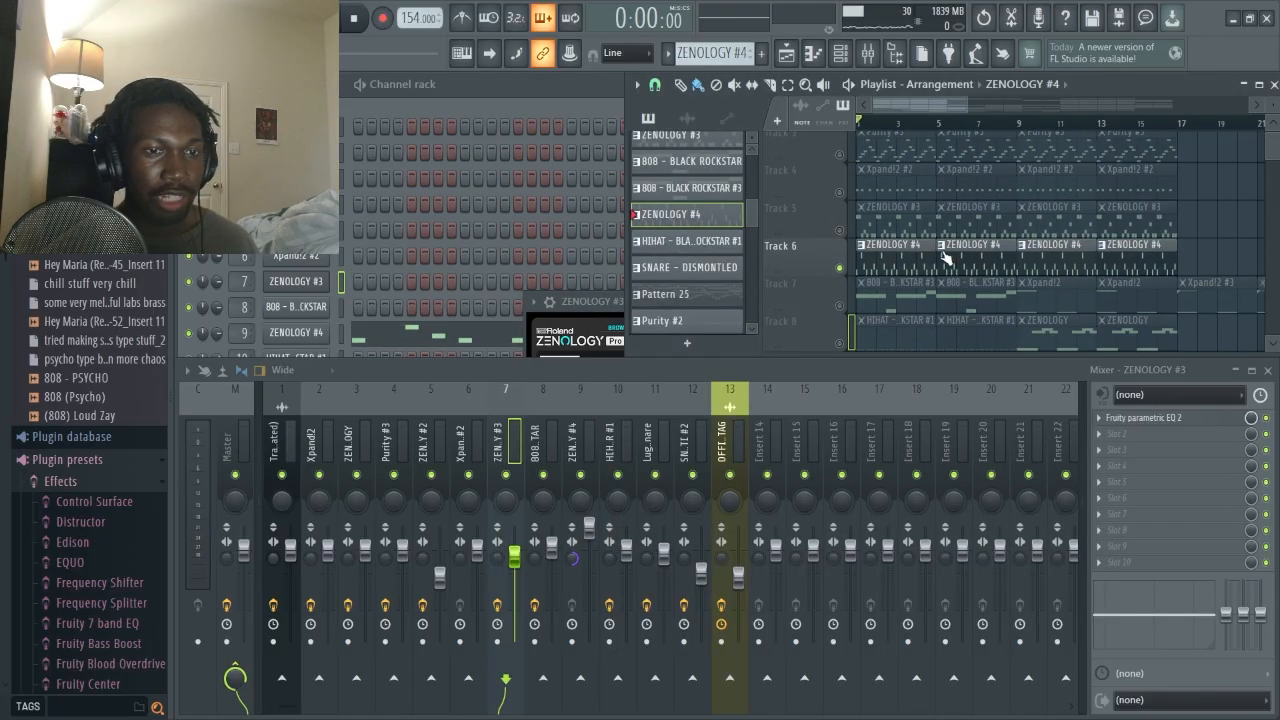
left_click(443, 341)
left_click(321, 335)
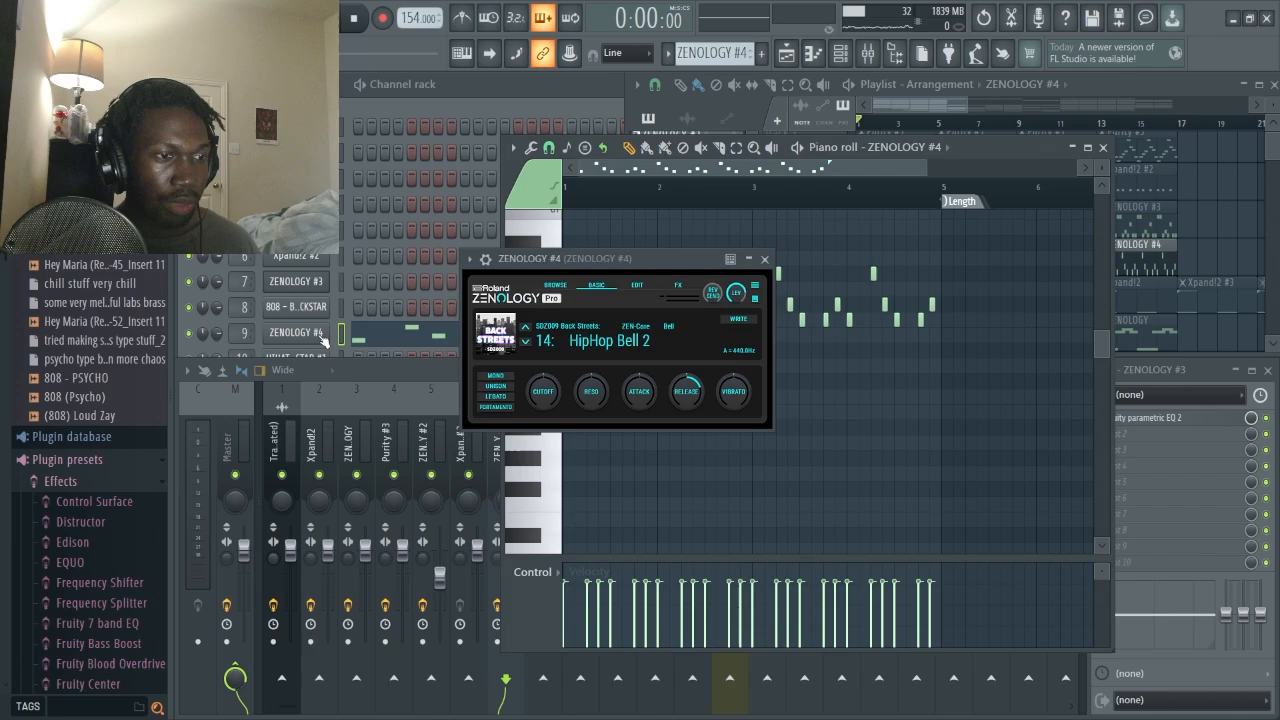
Close the ZENOLOGY #4 instrument, select and deselect the first bar's notes in the piano roll, and play the pattern.
left_click_drag(678, 256, 852, 342)
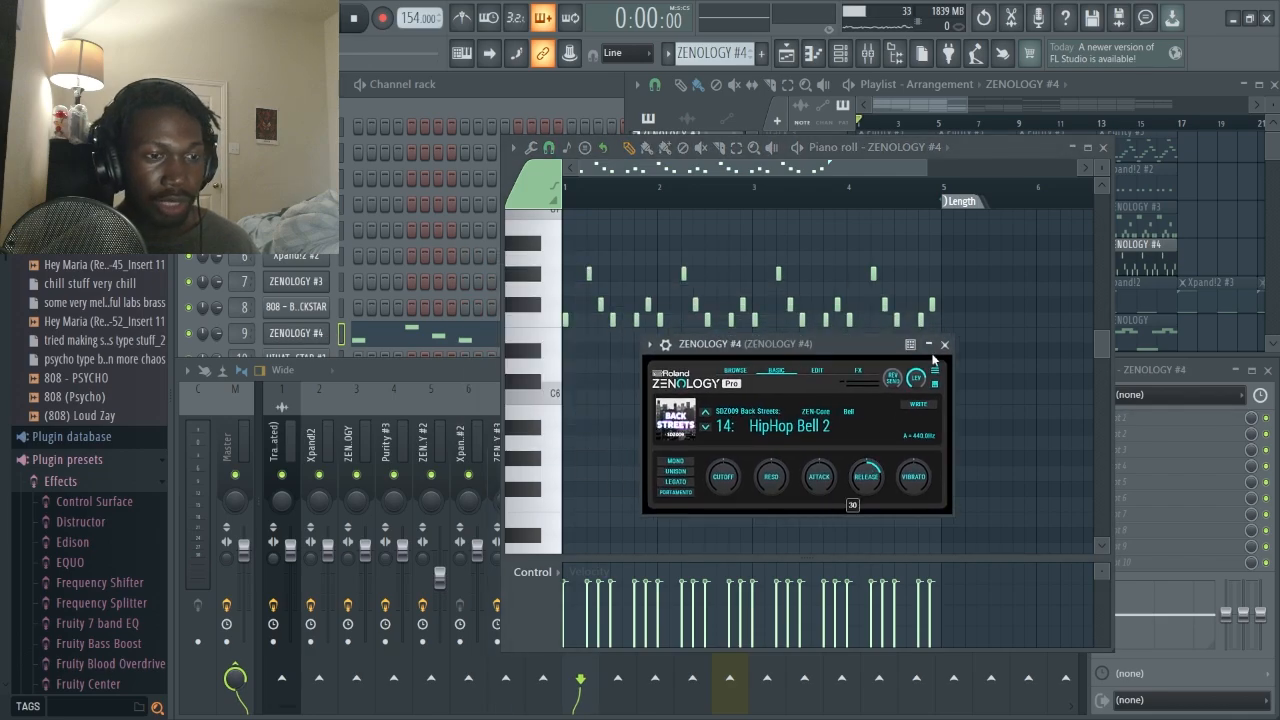
left_click(938, 352)
scroll(955, 313, "up", 1)
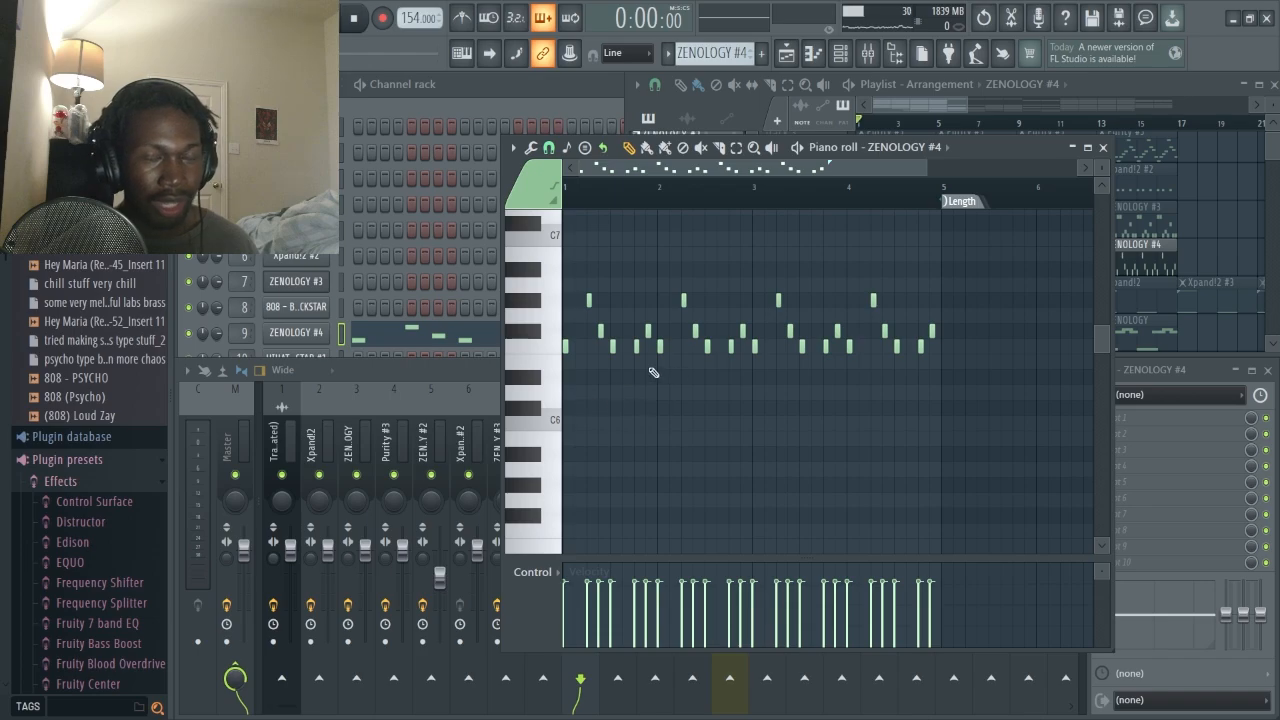
scroll(660, 300, "up", 2)
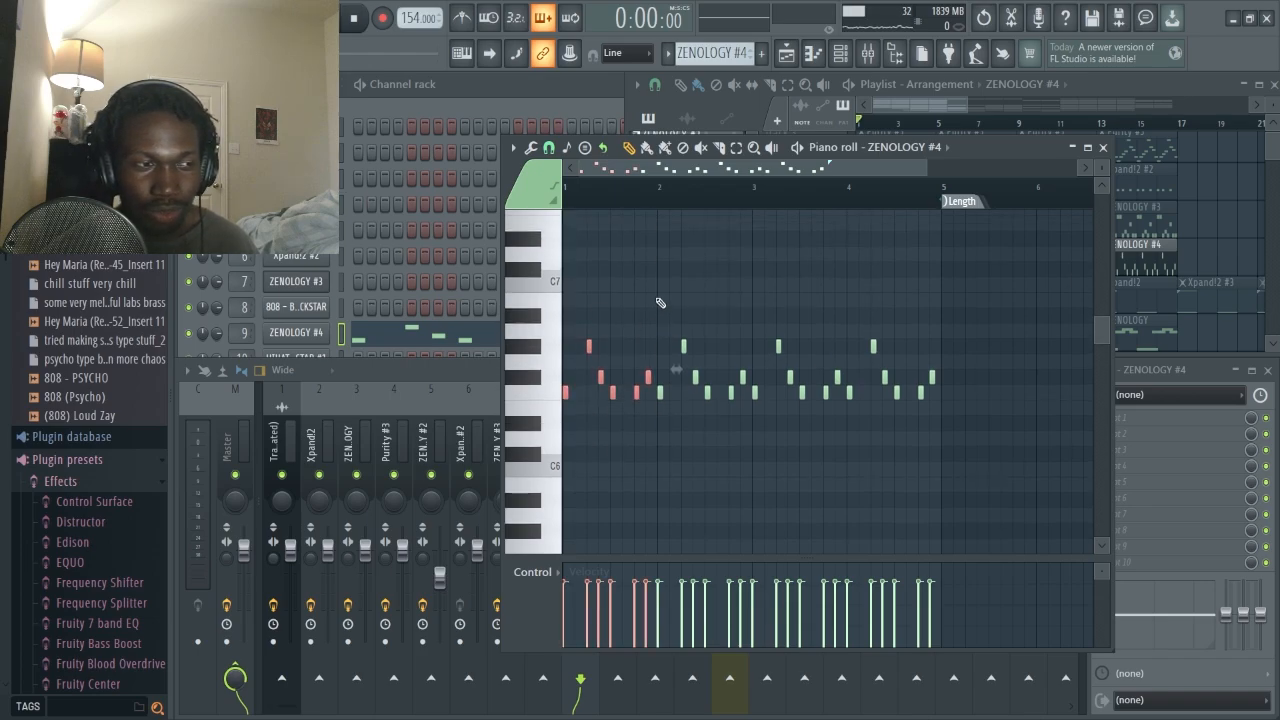
left_click_drag(886, 274, 916, 264)
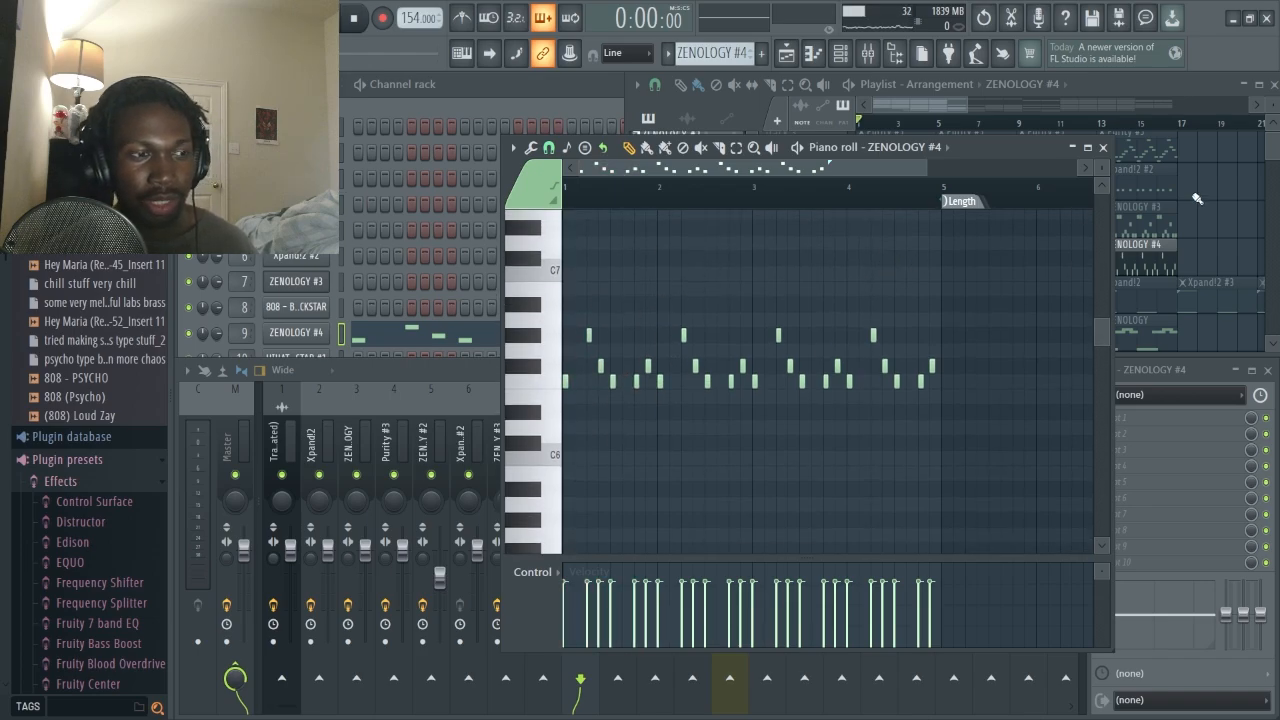
key("space")
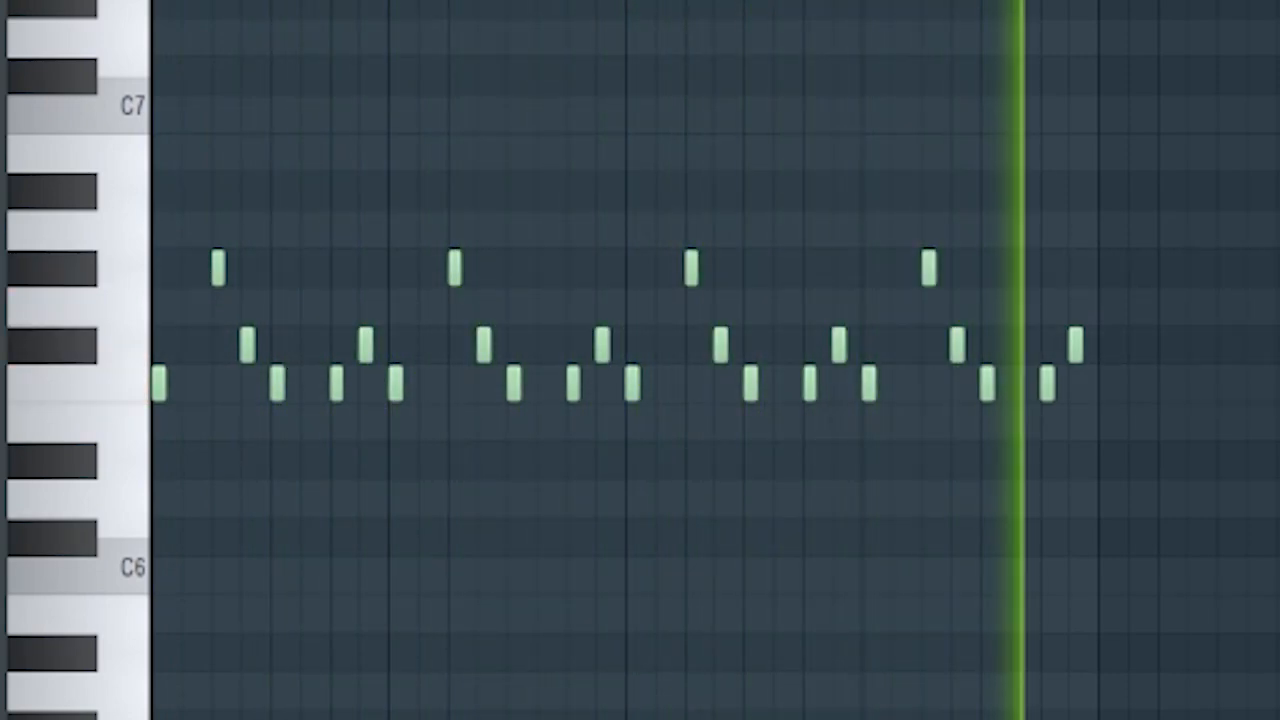
key("space")
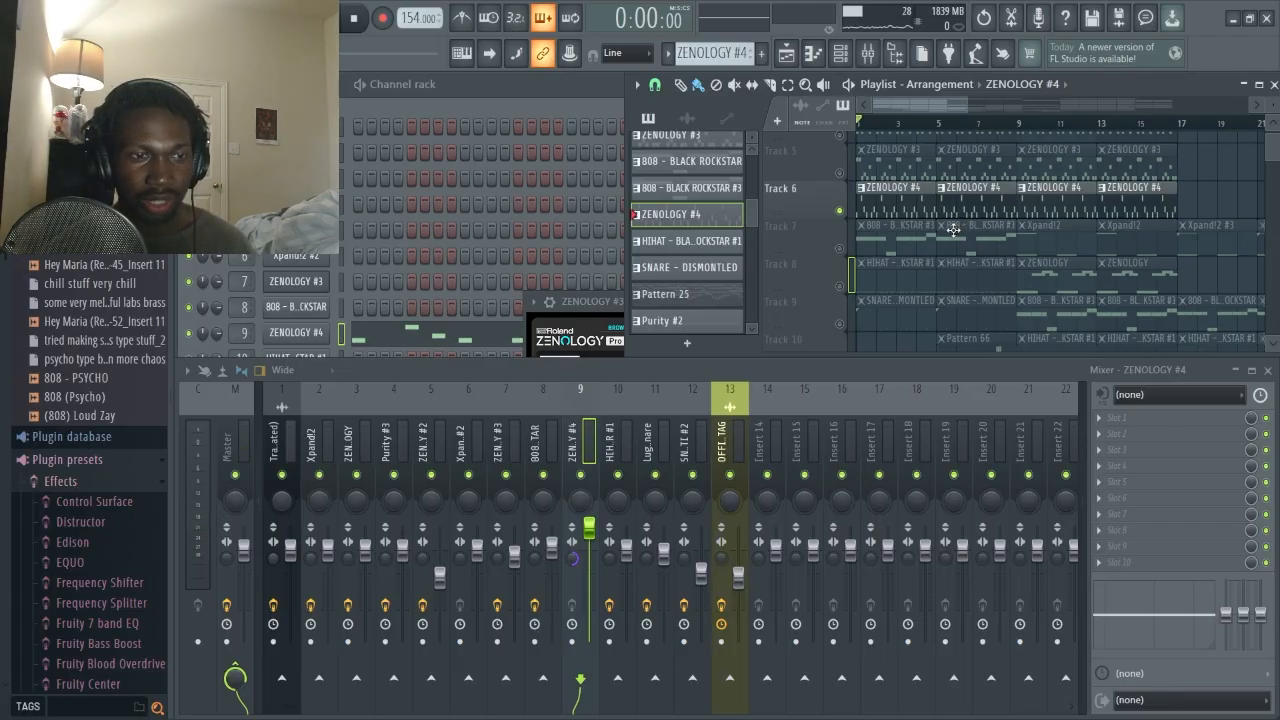
Open the 808 - BLACK ROCKSTAR #3 pattern's notes in the piano roll, check the 808's sampler settings, and close the sampler.
left_click(886, 240)
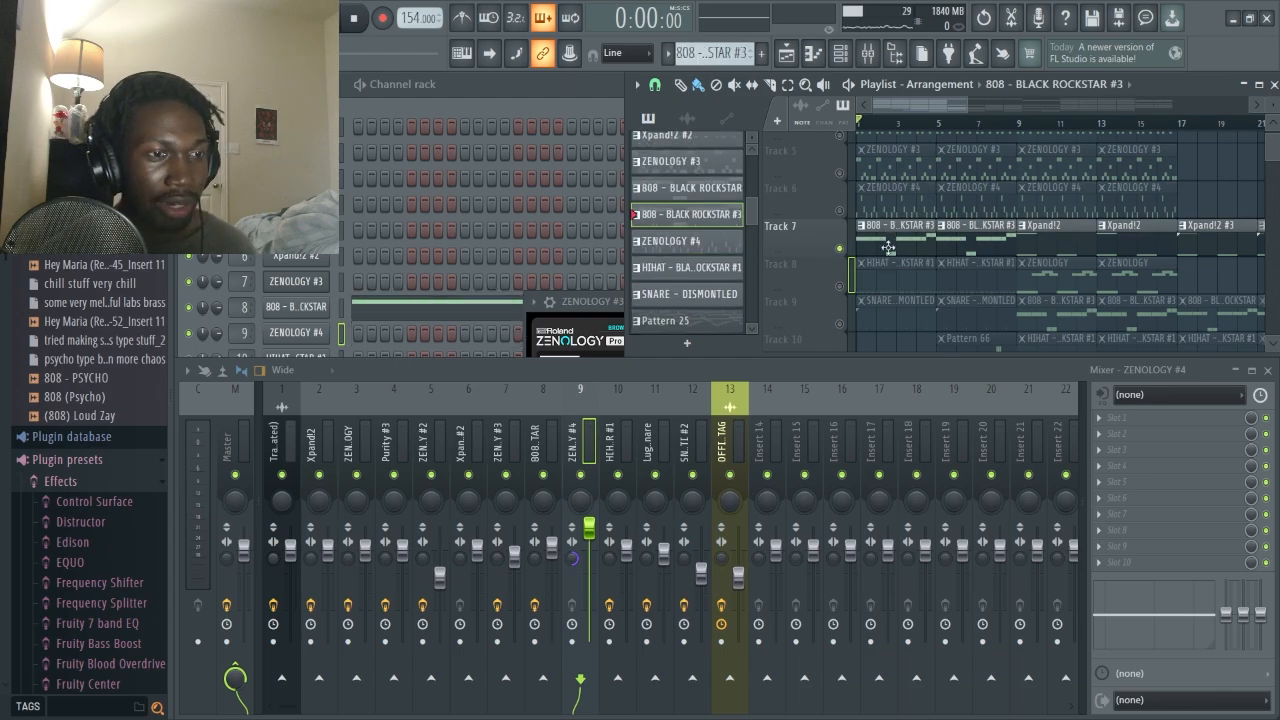
double_click(887, 247)
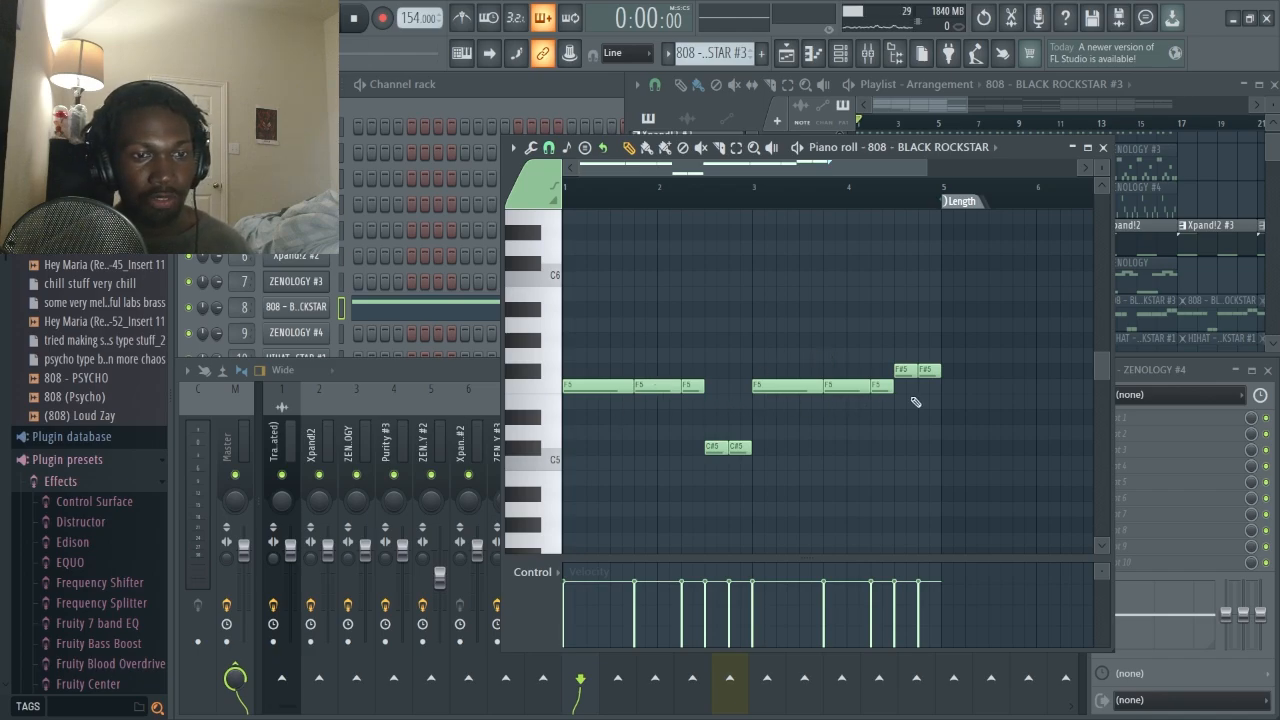
left_click(316, 310)
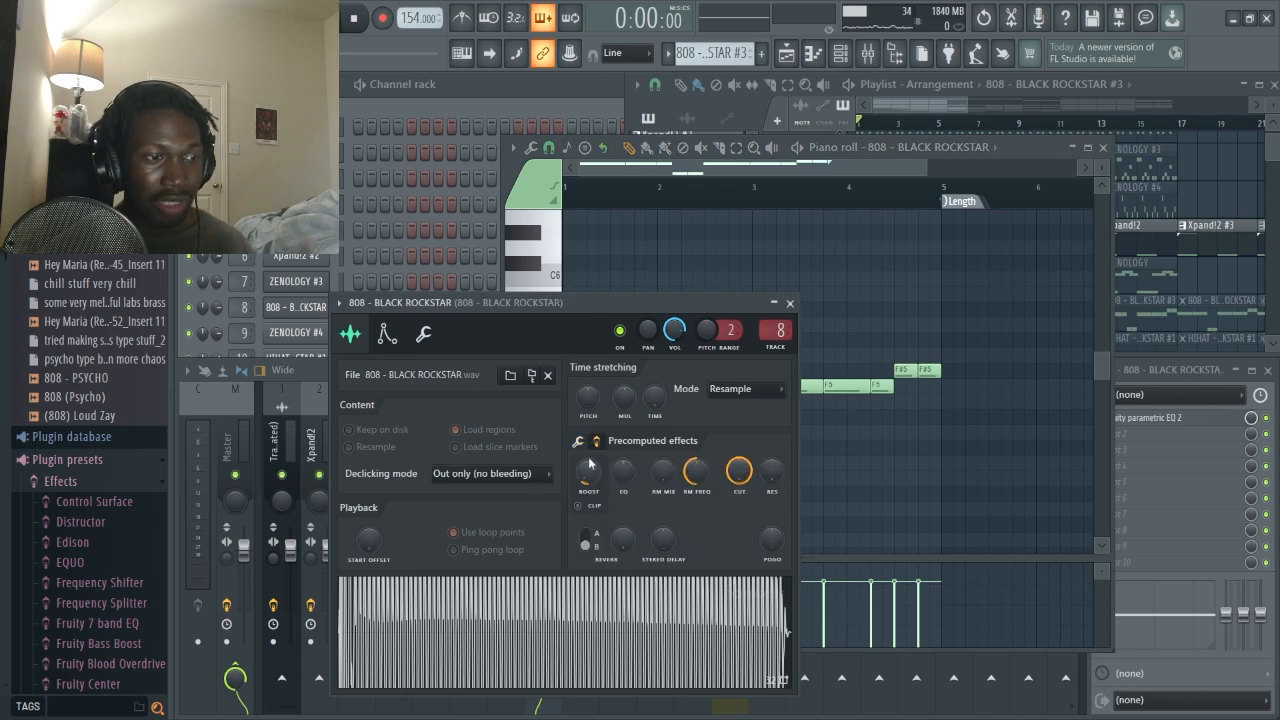
left_click(790, 302)
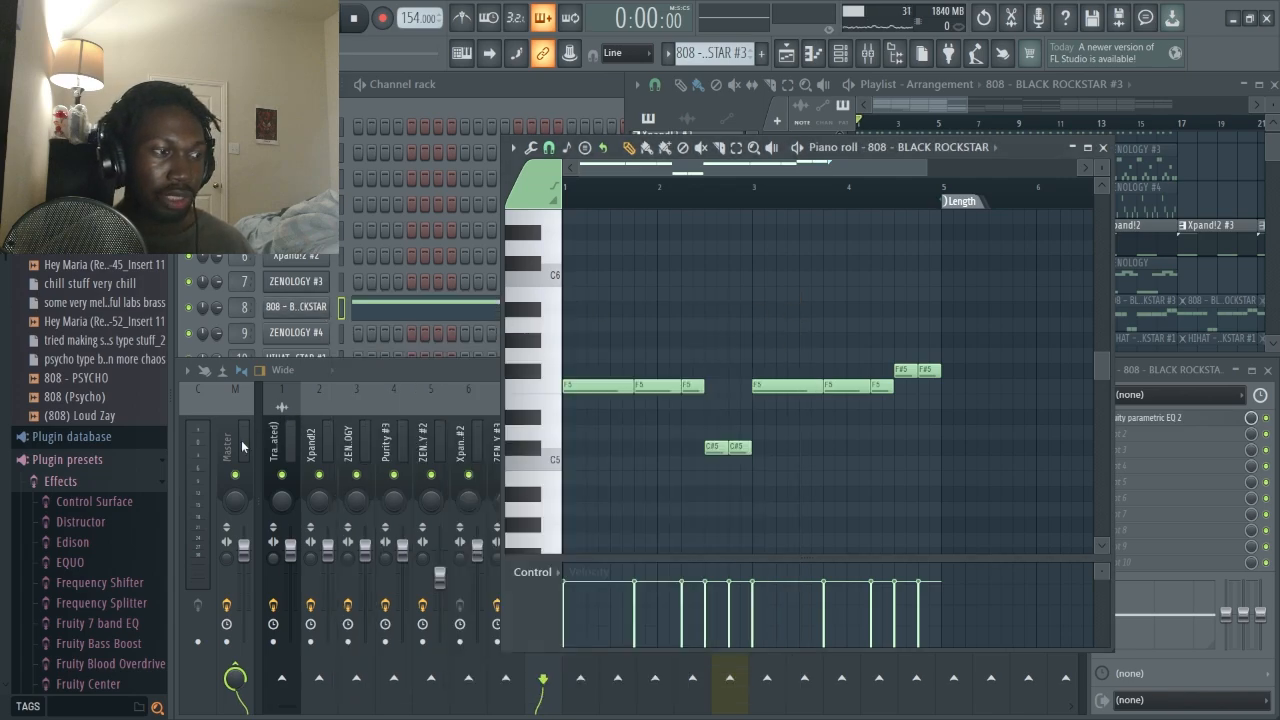
Inspect the Fruity soft clipper on the Master track, play the 808 pattern, and close the piano roll.
left_click(232, 675)
left_click(1150, 418)
left_click_drag(615, 260, 756, 282)
left_click(851, 277)
left_click(864, 283)
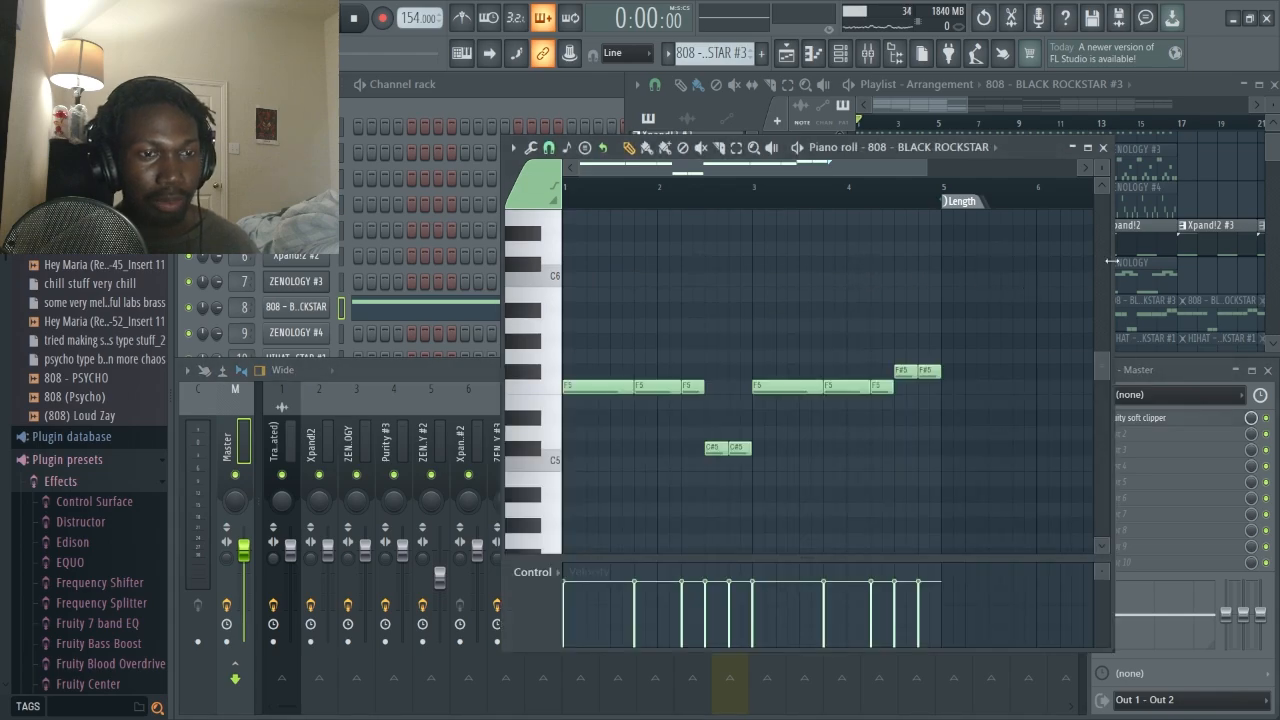
key("space")
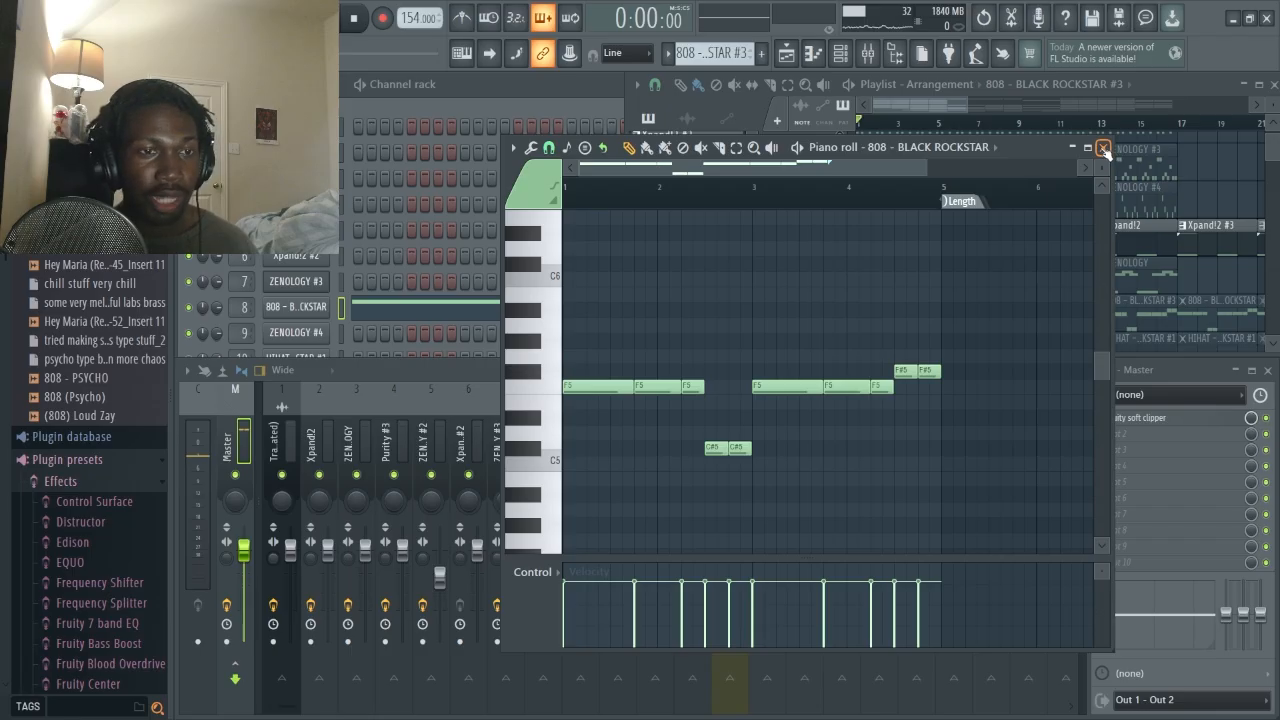
left_click(1103, 148)
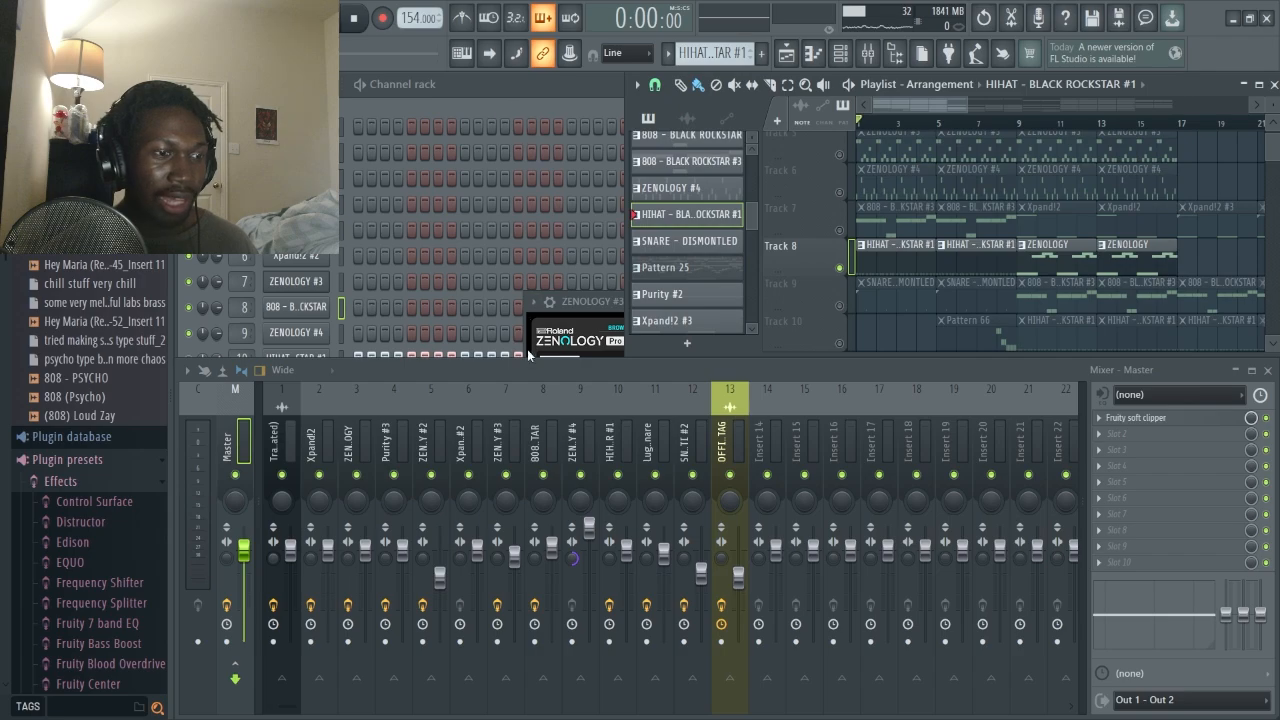
Inspect the Fruity parametric EQ 2 curve on the HIHAT - BLACK ROCKSTAR #1 mixer insert and close the EQ window.
left_click(610, 440)
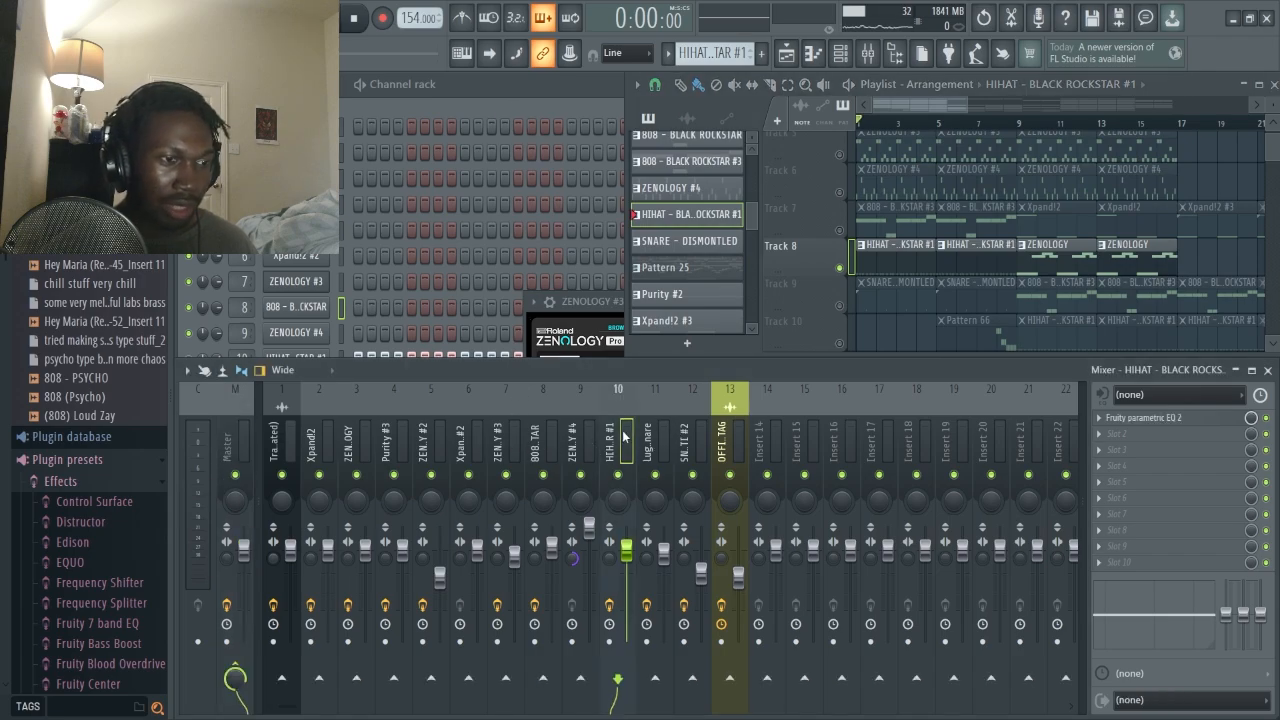
left_click(1186, 419)
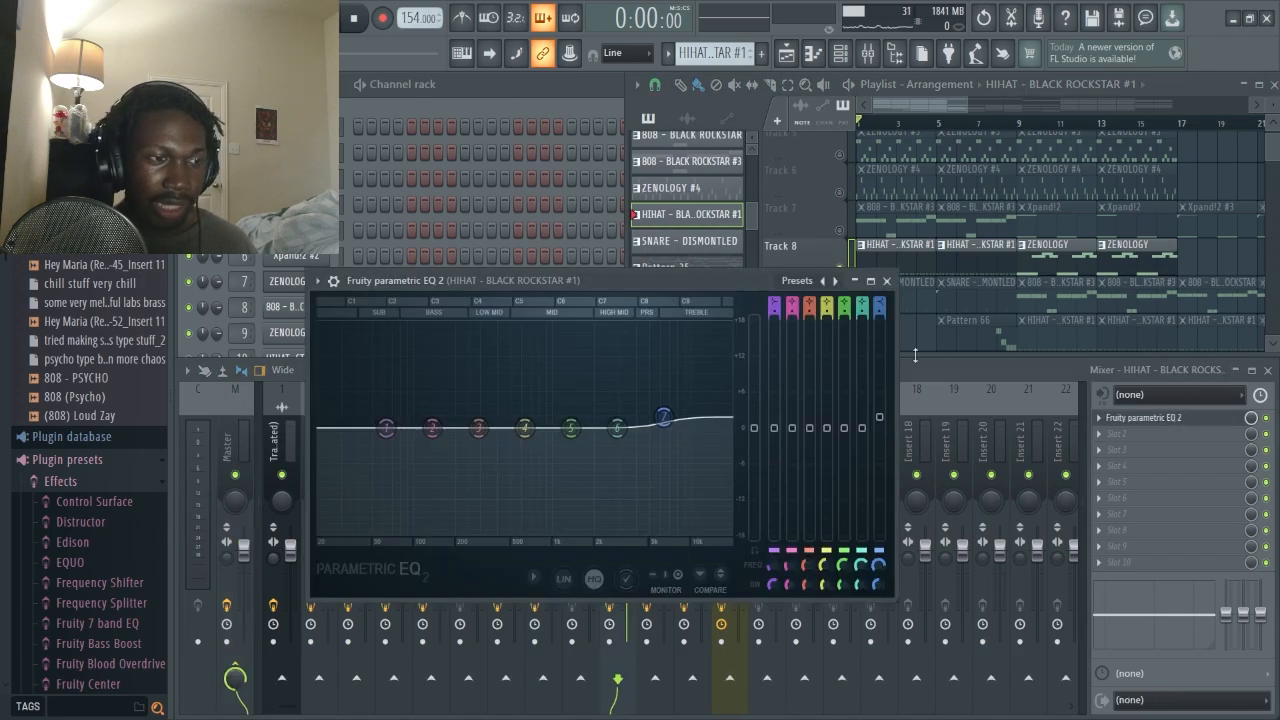
left_click(887, 281)
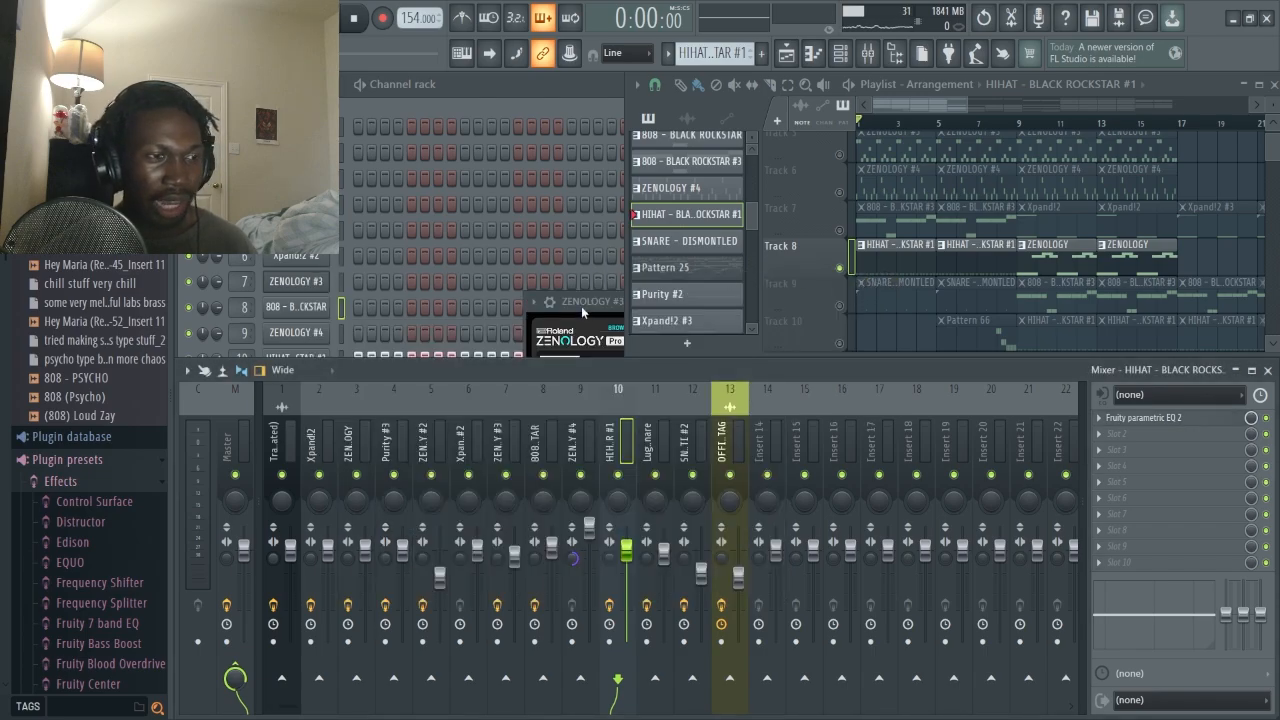
Check the sampler settings of the HIHAT - BLACK ROCKSTAR #1 channel and close its window.
left_click(545, 109)
left_click(303, 362)
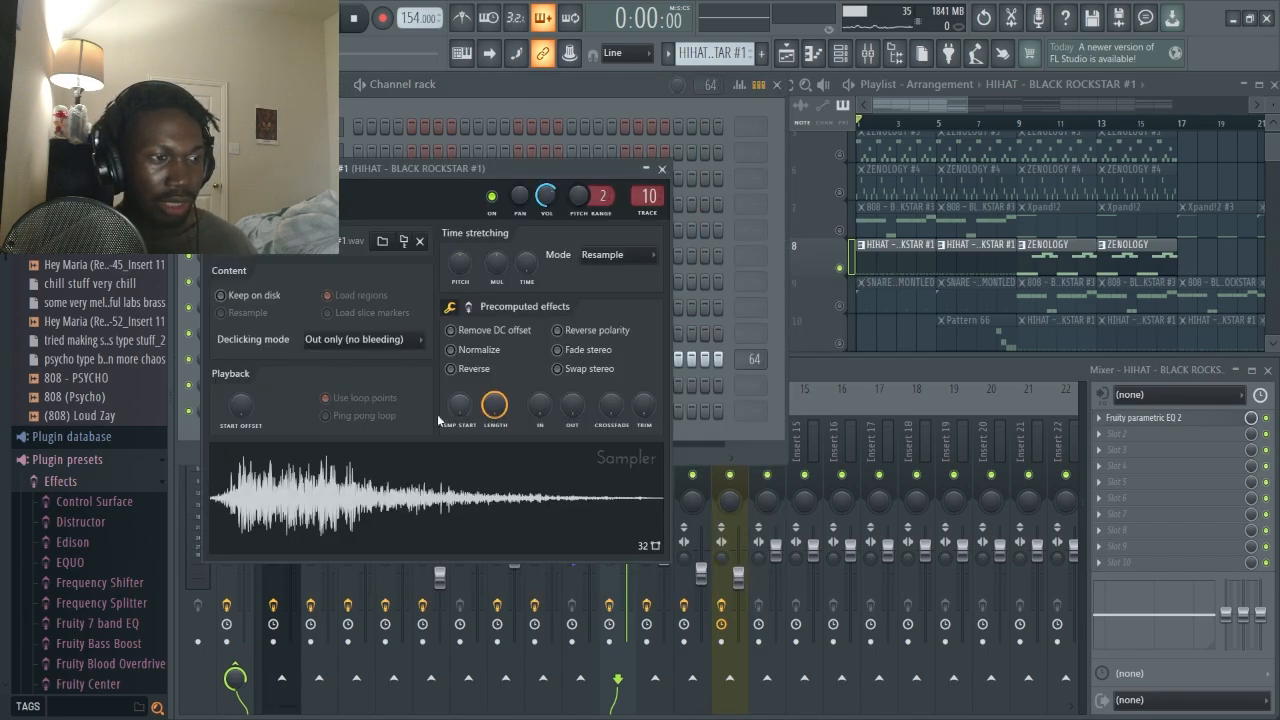
left_click(661, 169)
Open the HIHAT - BLACK ROCKSTAR #1 notes in the piano roll, play the pattern, and close the editor.
key("F7")
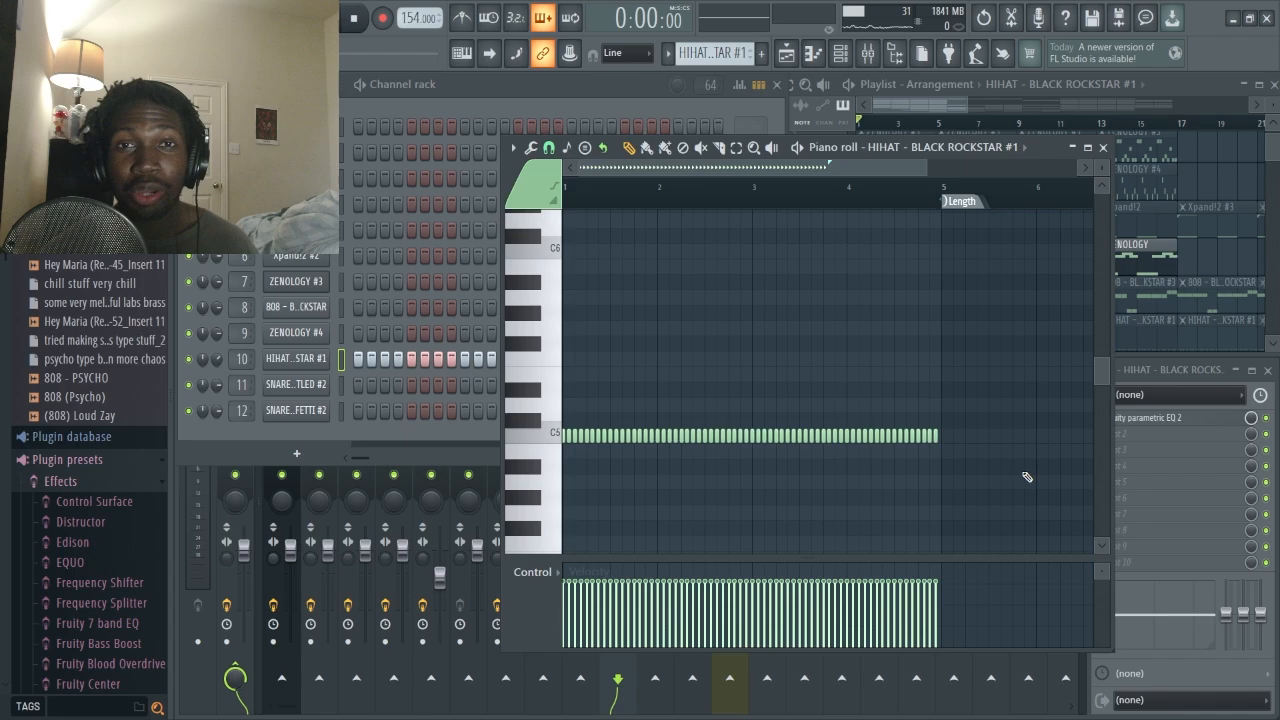
key("space")
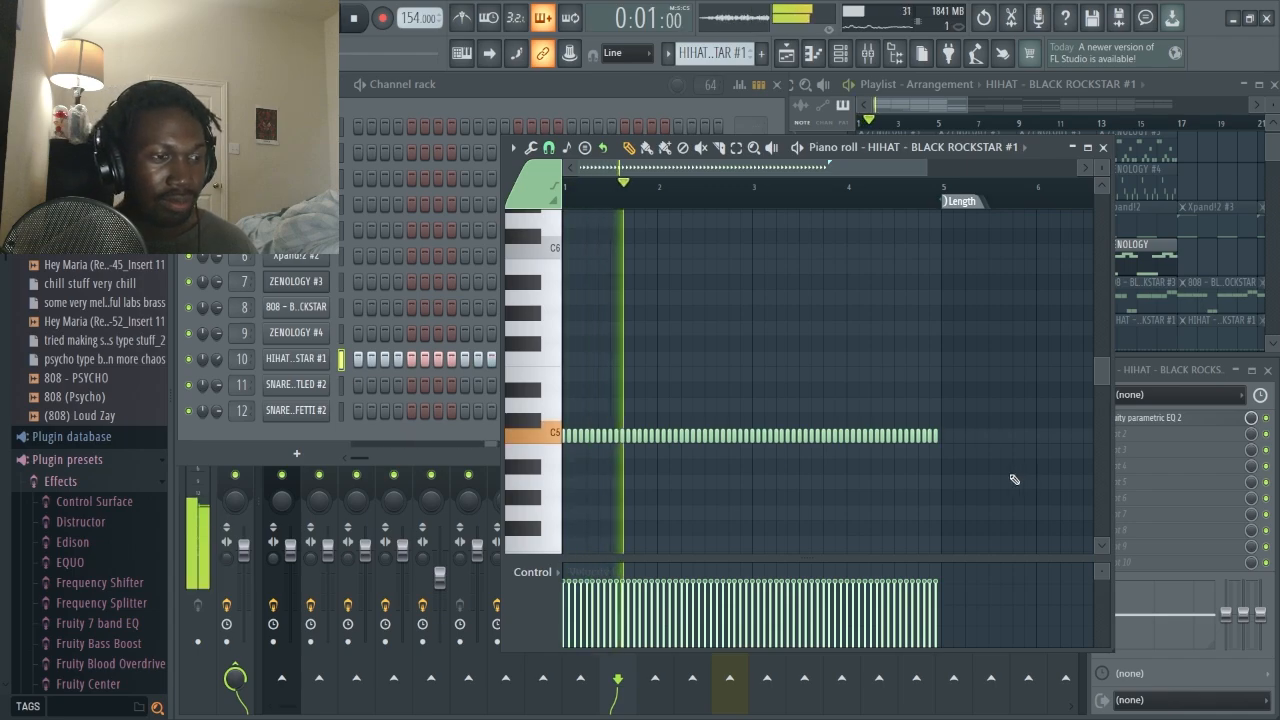
key("space")
key("F7")
Select the SNARE - DISMONTLED pattern, open its notes in the piano roll, and play it.
left_click(854, 292)
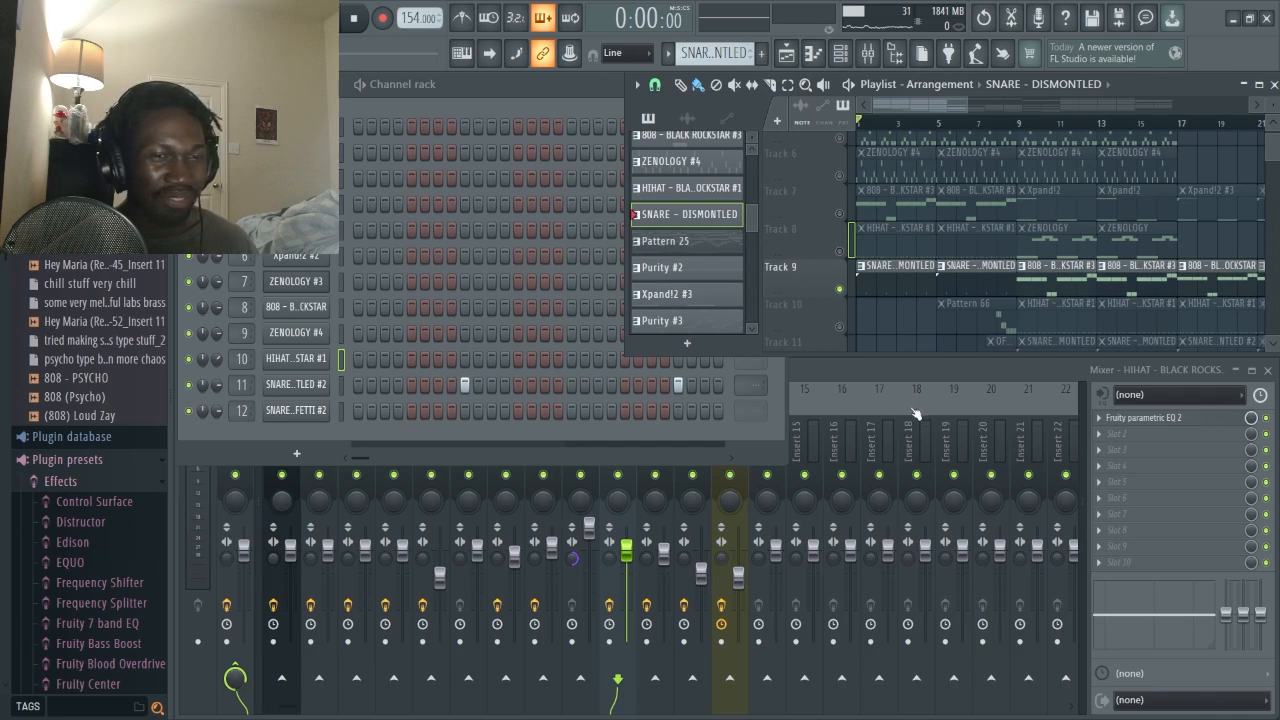
key("F7")
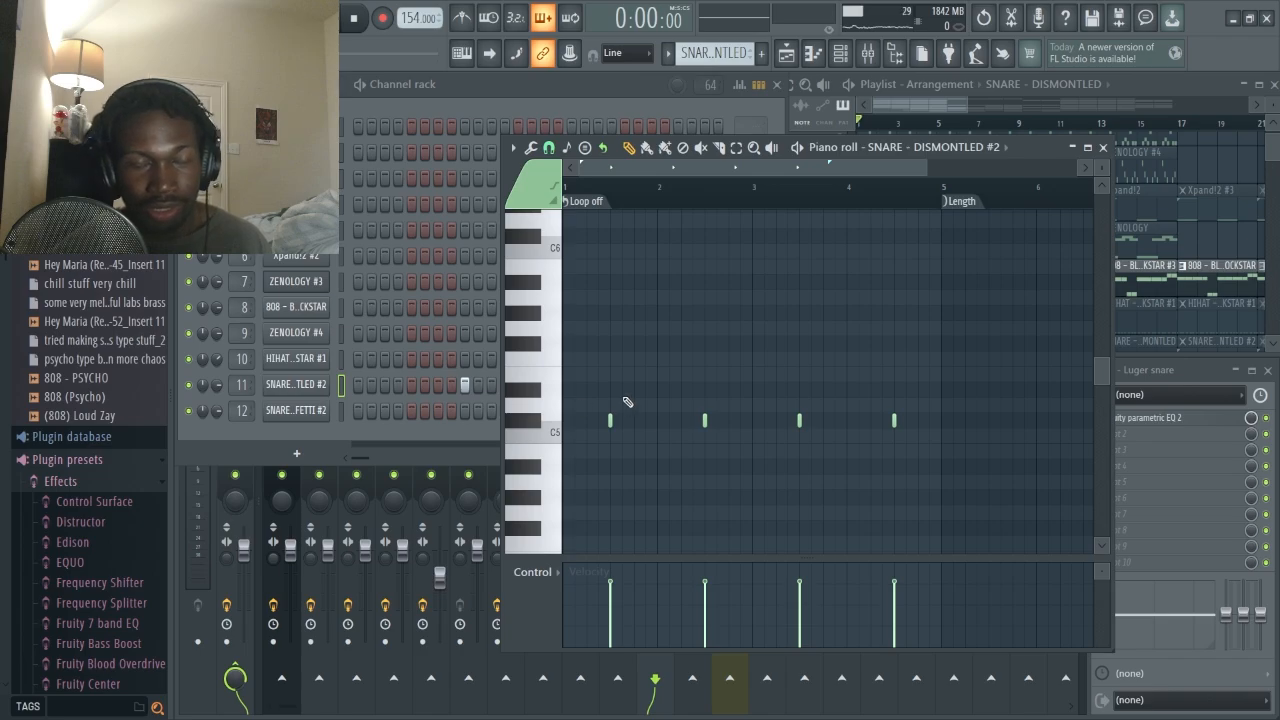
key("space")
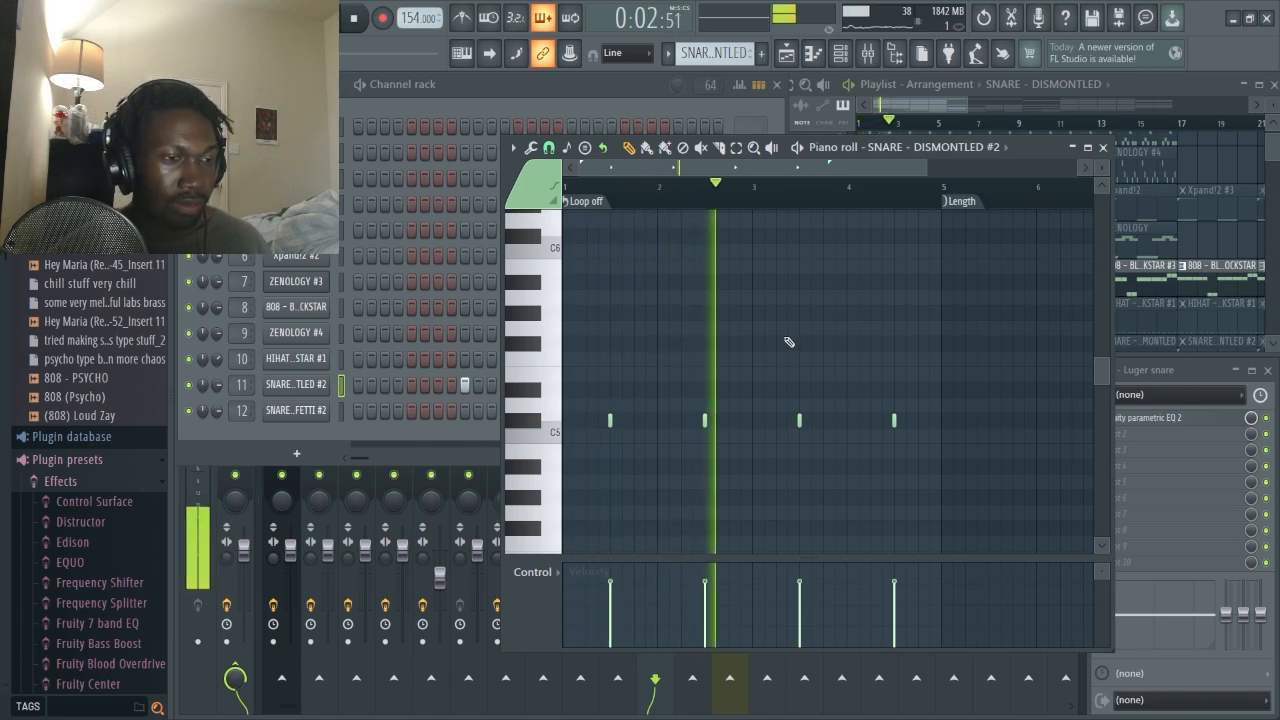
key("space")
Close the piano roll and check the SNARE - DISMONTLED #2 channel's sampler settings.
key("Escape")
left_click(307, 390)
left_click_drag(394, 189, 826, 260)
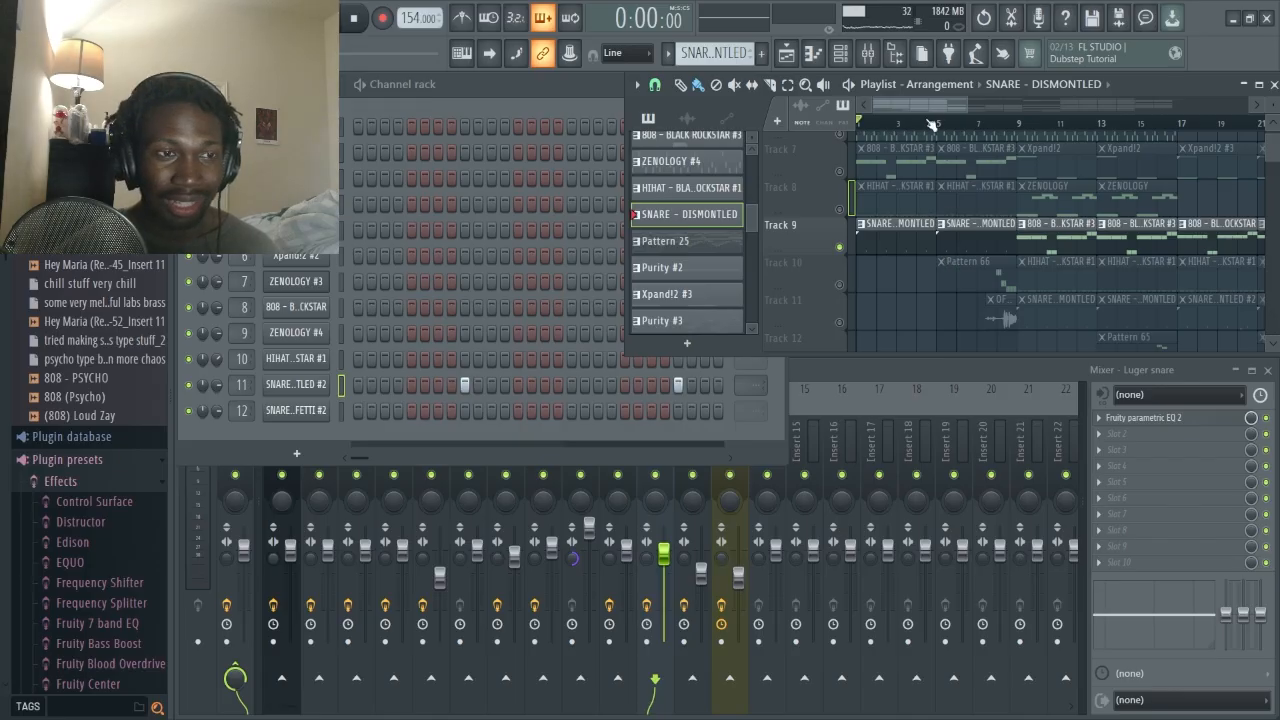
Set the playhead to bar 5, open Pattern 66's notes in the piano roll, and check the SNARE - CONFETTI #2 sampler settings.
left_click(939, 127)
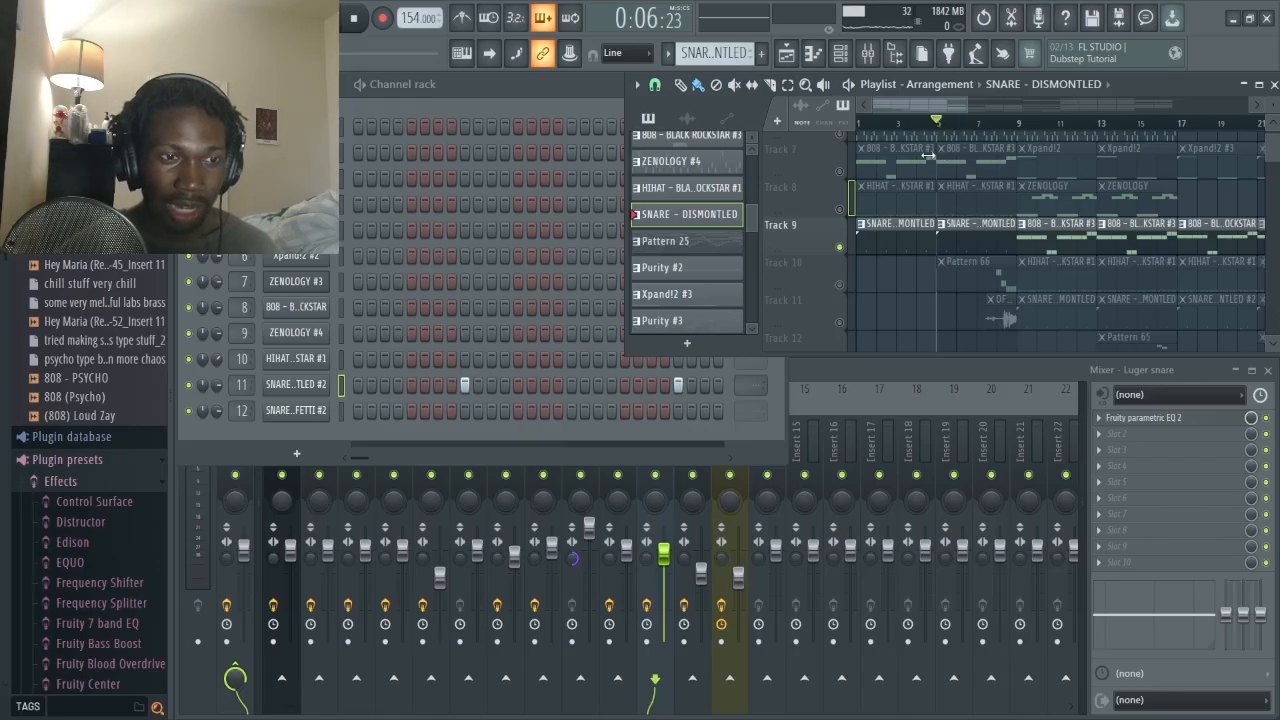
right_click(840, 286)
double_click(970, 284)
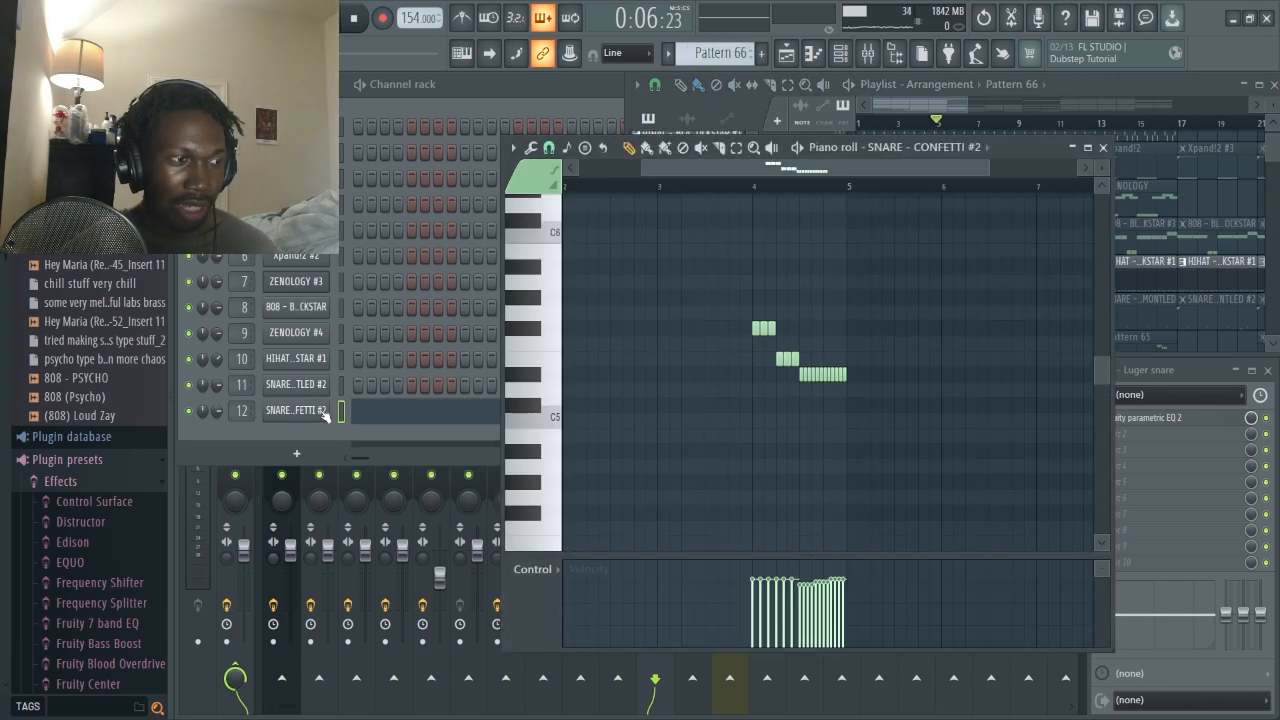
left_click(322, 412)
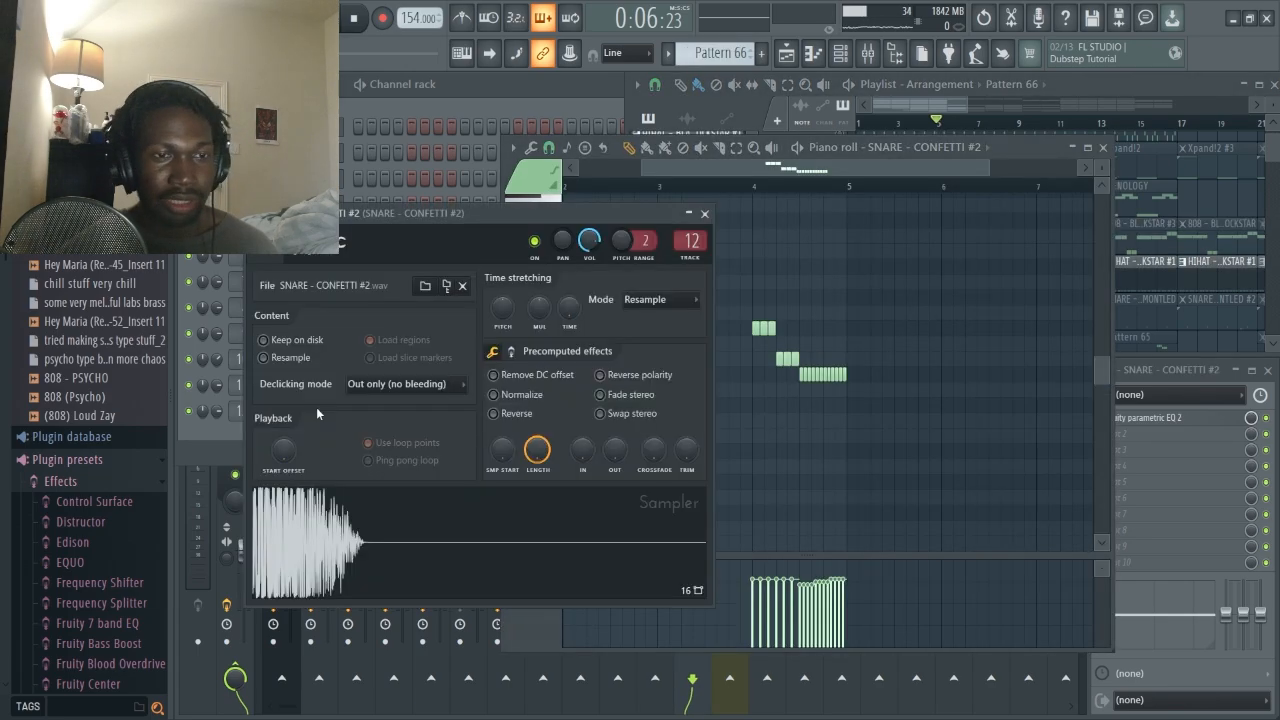
left_click(705, 214)
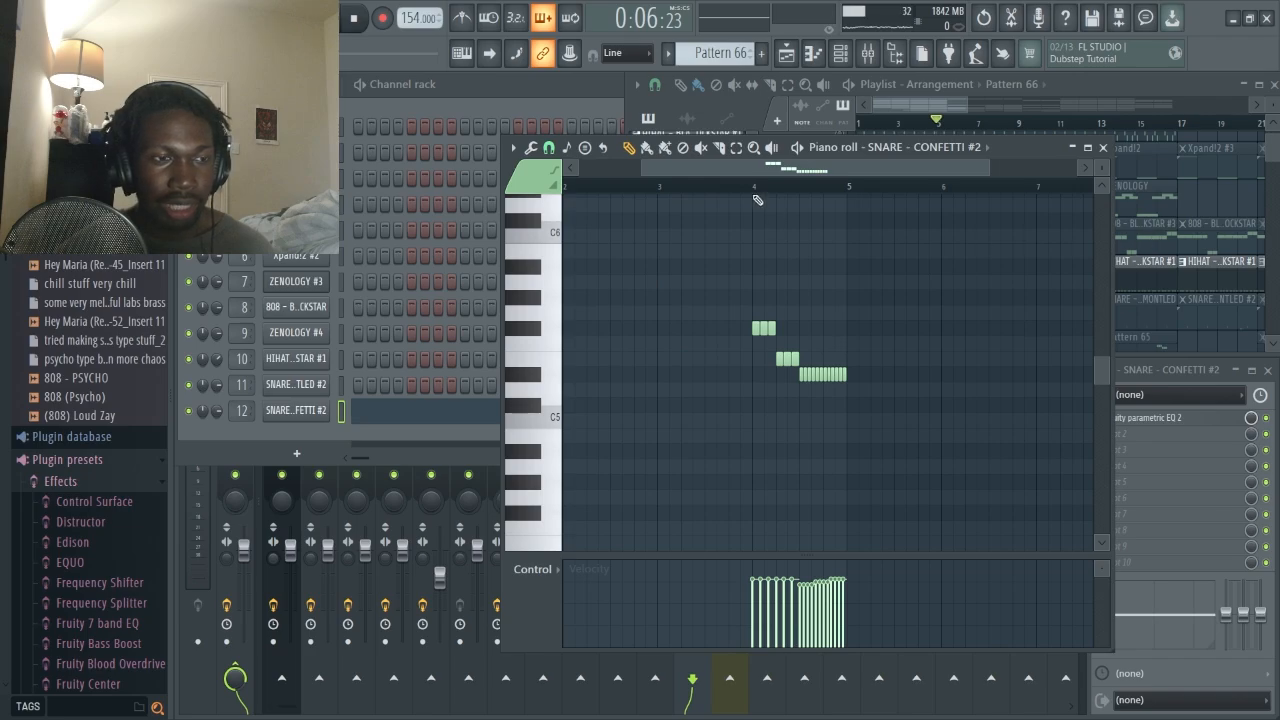
Move the playhead to bar 8 and solo the SNARE - CONFETTI #2 mixer insert.
left_click(1154, 244)
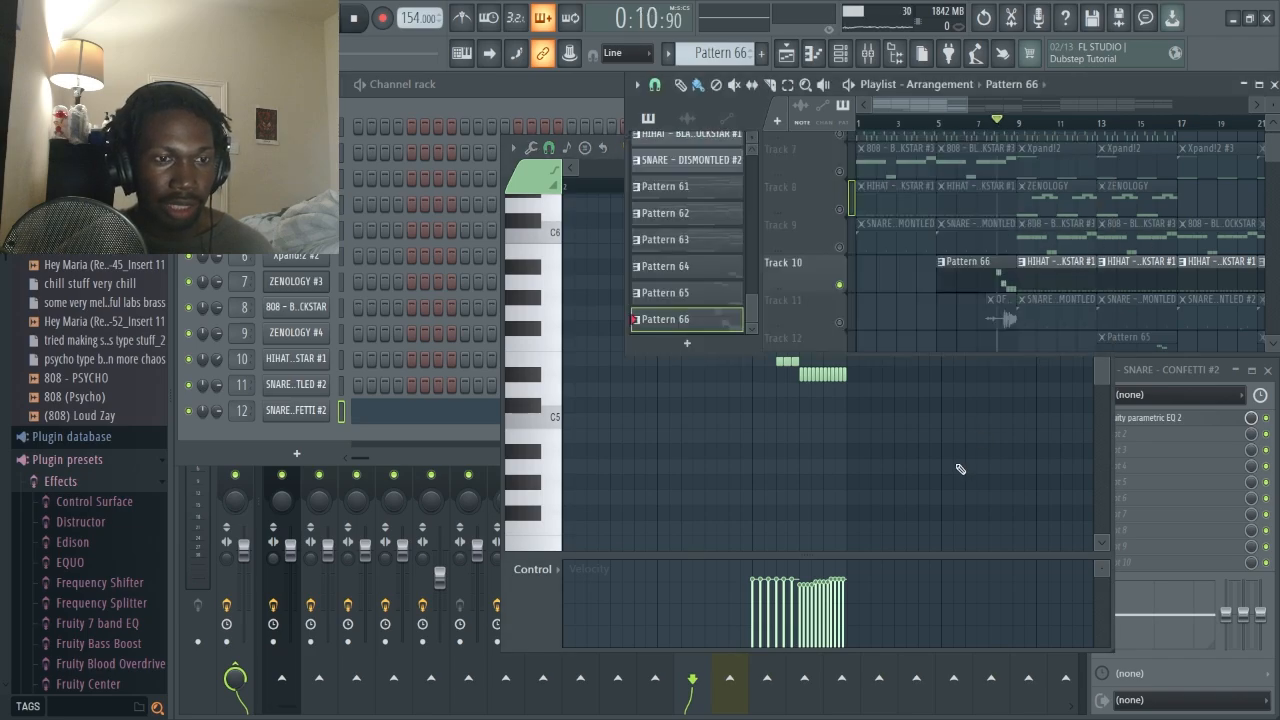
left_click(960, 469)
key("F9")
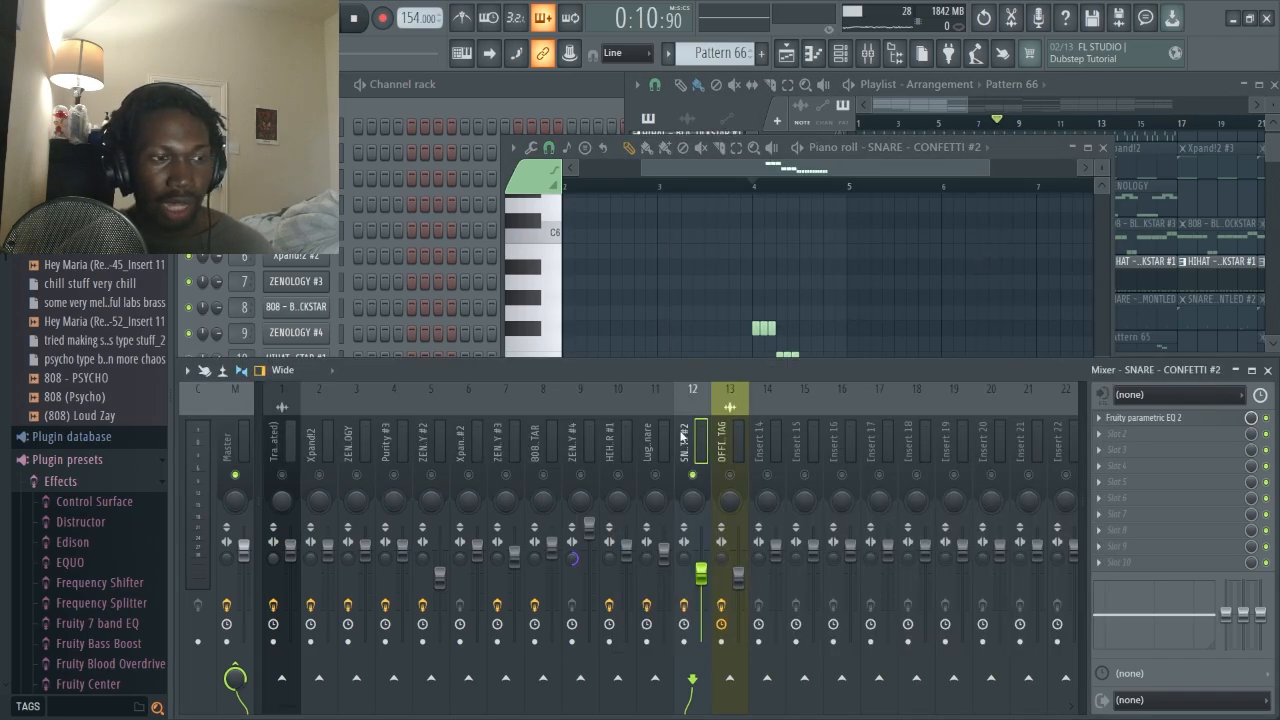
Draw a G5 note directly above the three F#5 notes at bar 4 and stretch it across their full length.
left_click(840, 283)
scroll(767, 322, "up", 4)
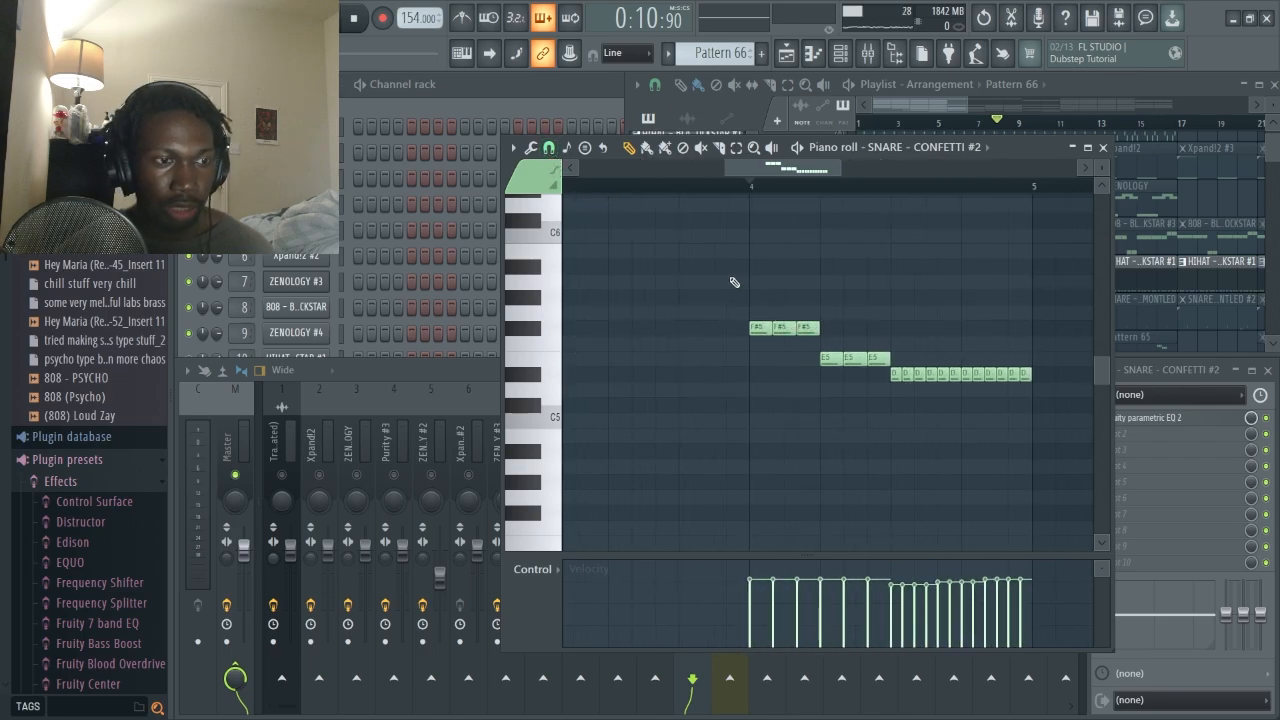
left_click(765, 313)
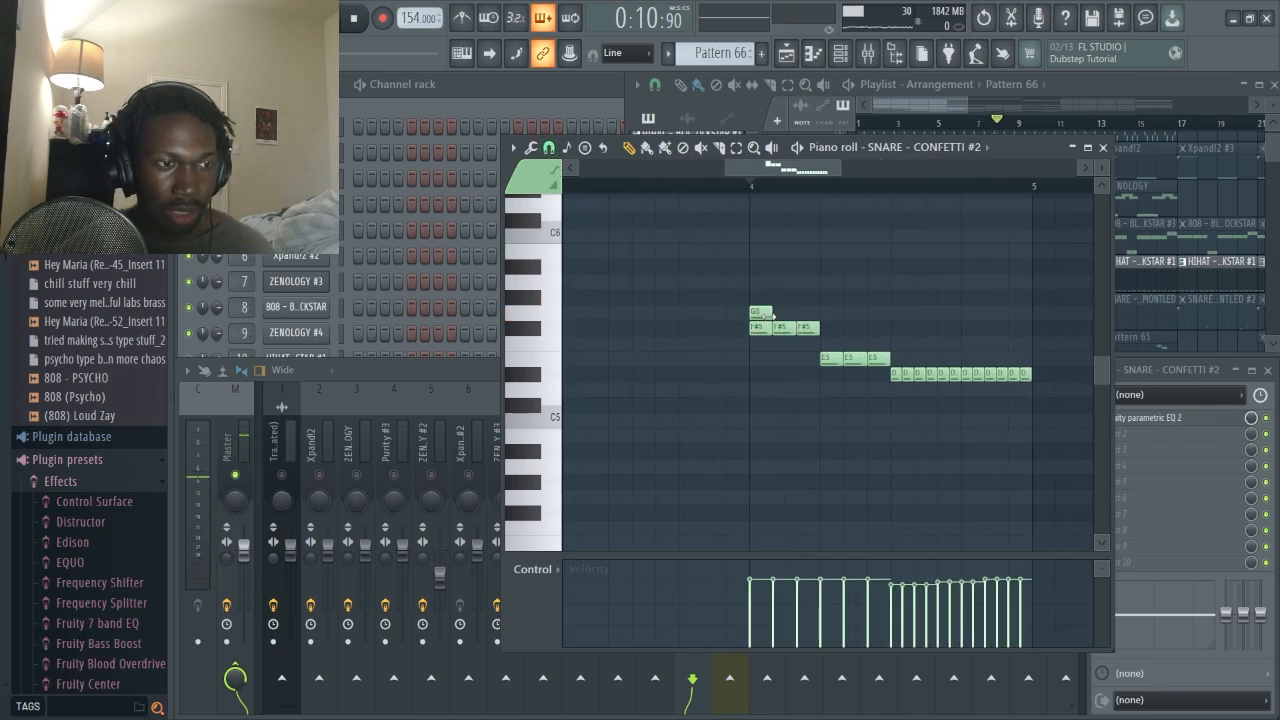
left_click_drag(770, 314, 820, 314)
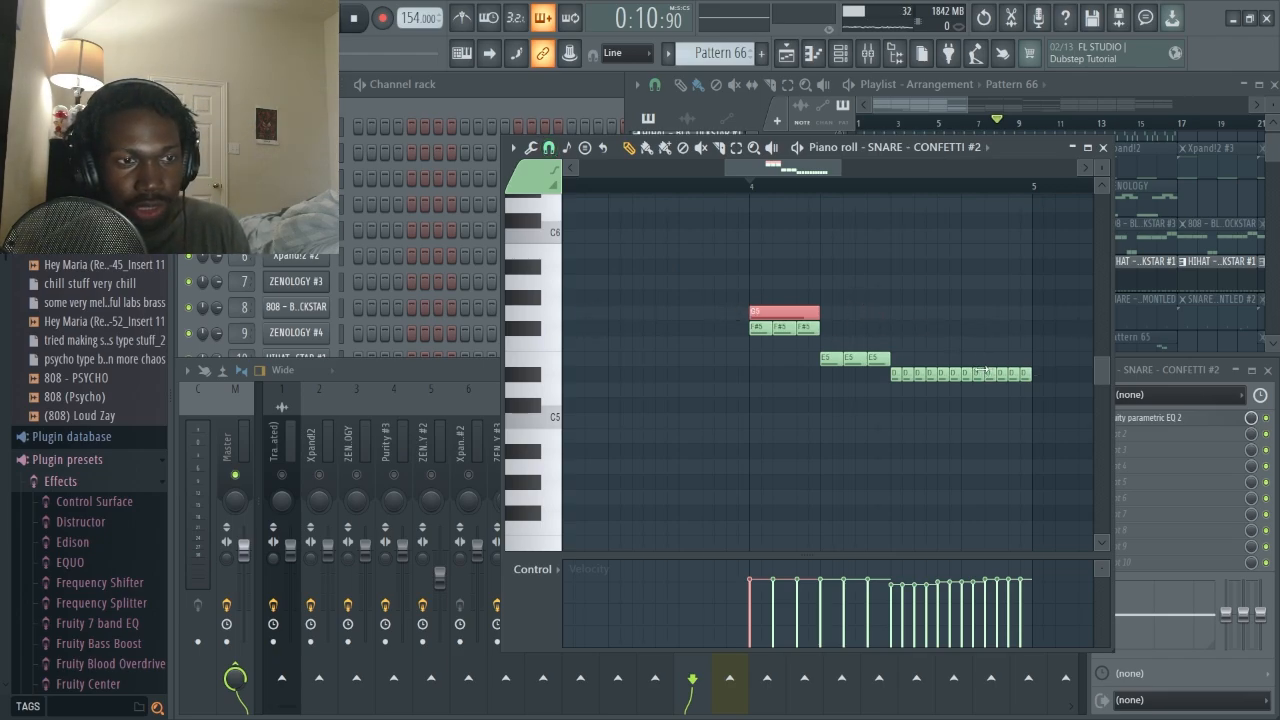
Try chopping the long G5 note, undo the chop, and delete the note.
key("ctrl+u")
key("ctrl+z")
key("ctrl+z")
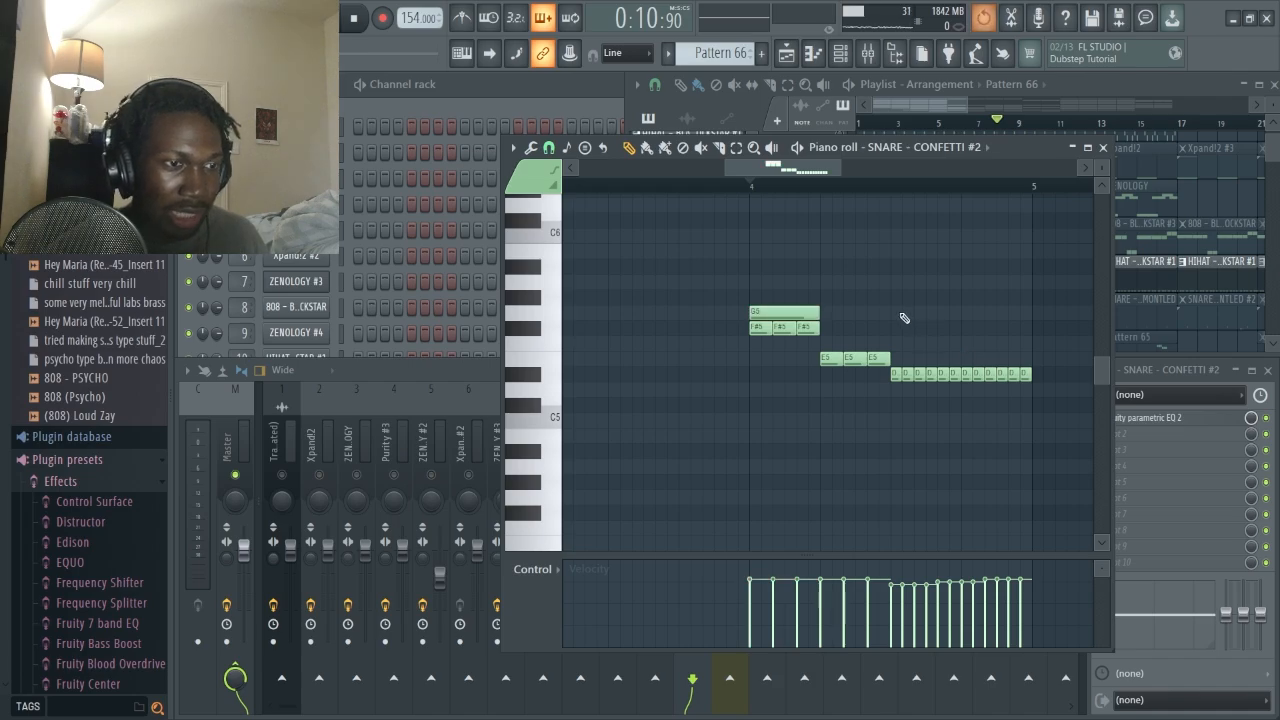
right_click(805, 315)
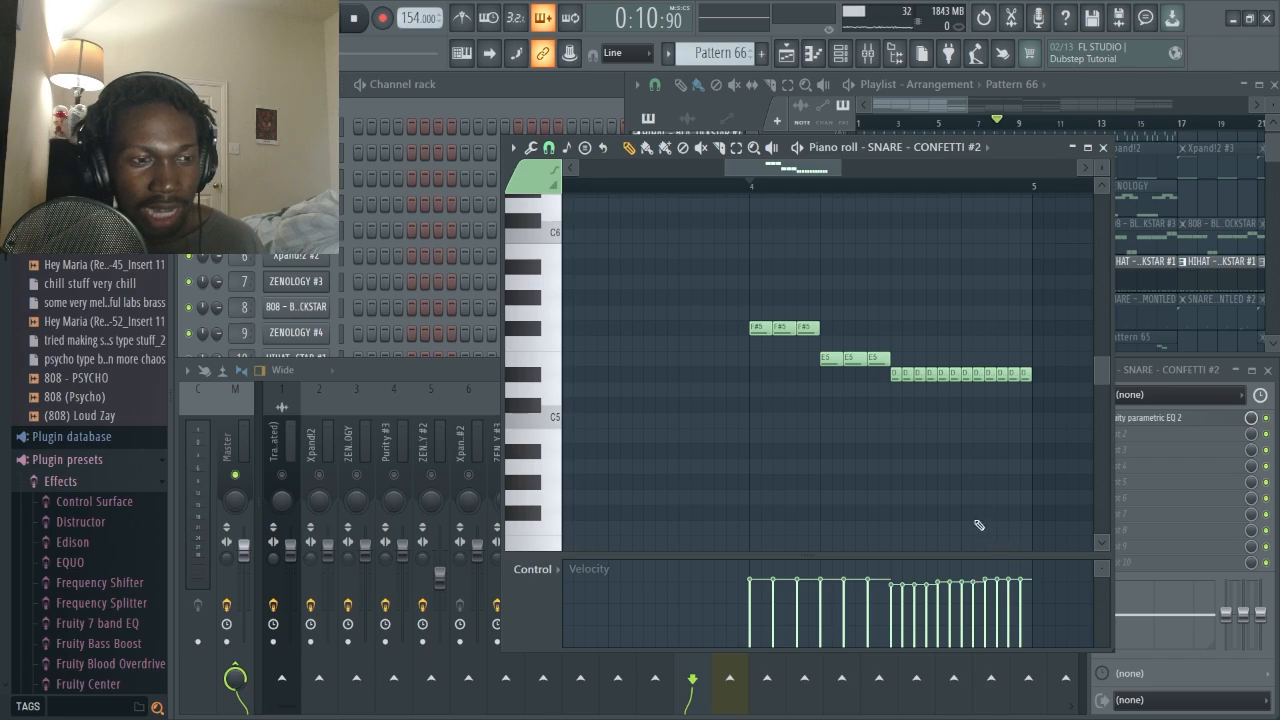
scroll(918, 374, "down", 4)
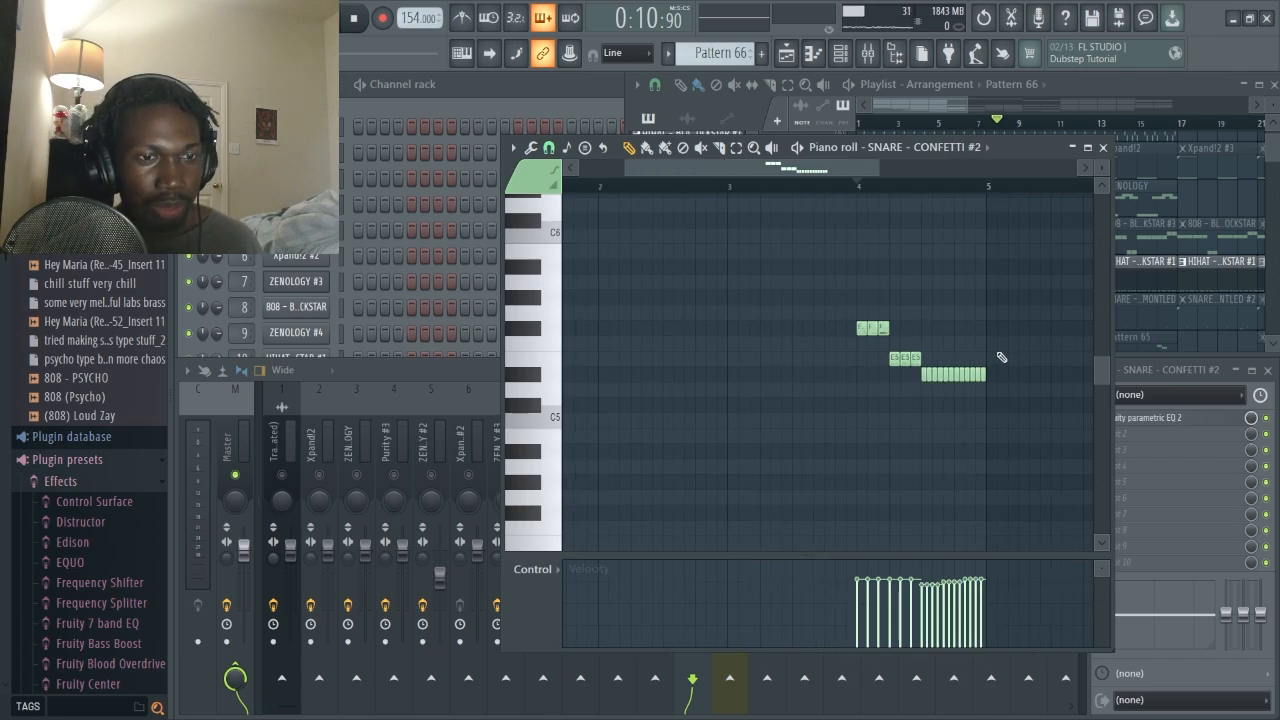
Review the Fruity parametric EQ 2 curve on the SNARE - CONFETTI #2 mixer insert and close it.
left_click(1178, 420)
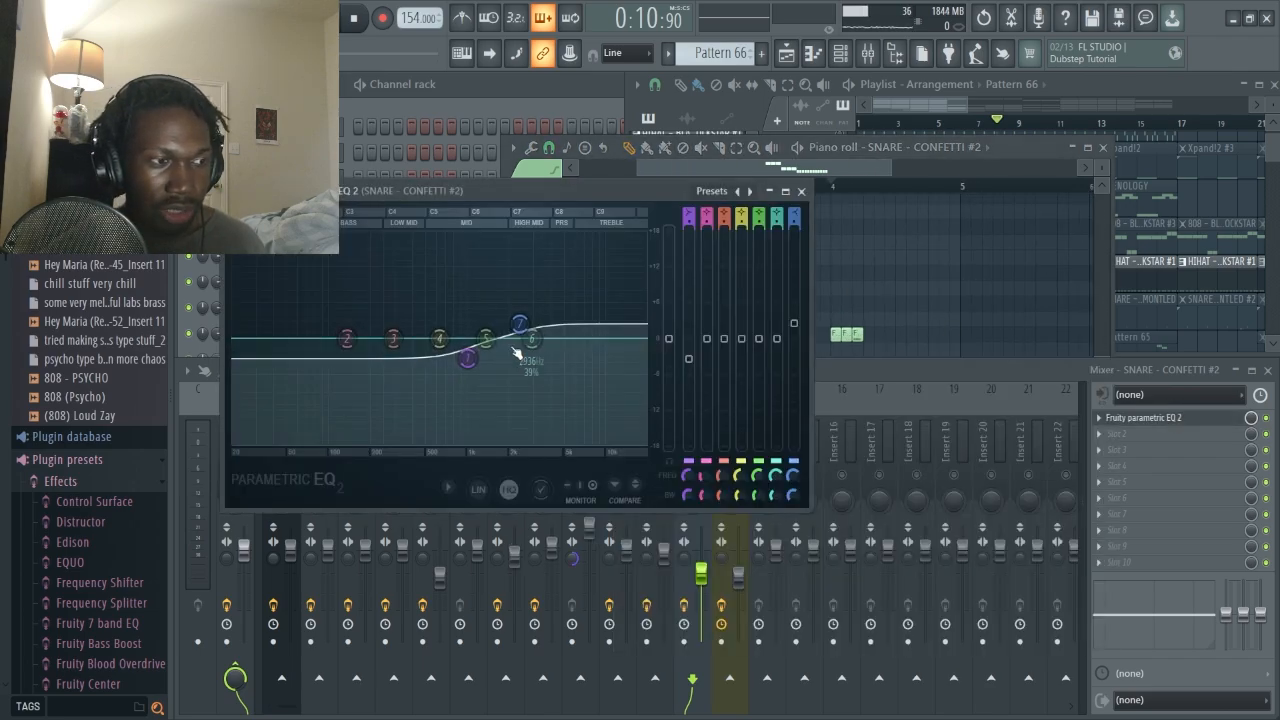
left_click(801, 191)
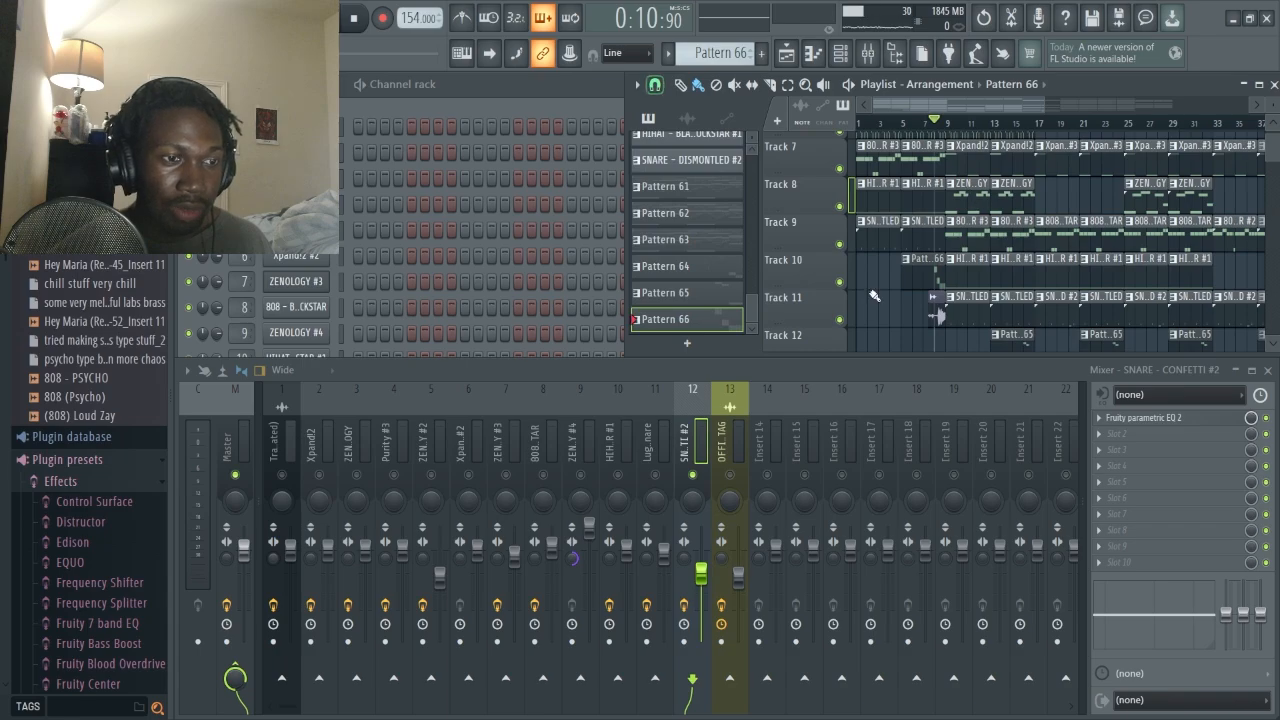
Select bars 1 to 8 of the arrangement in the playlist as the playback range.
scroll(935, 144, "up", 2)
left_click_drag(948, 131, 703, 144)
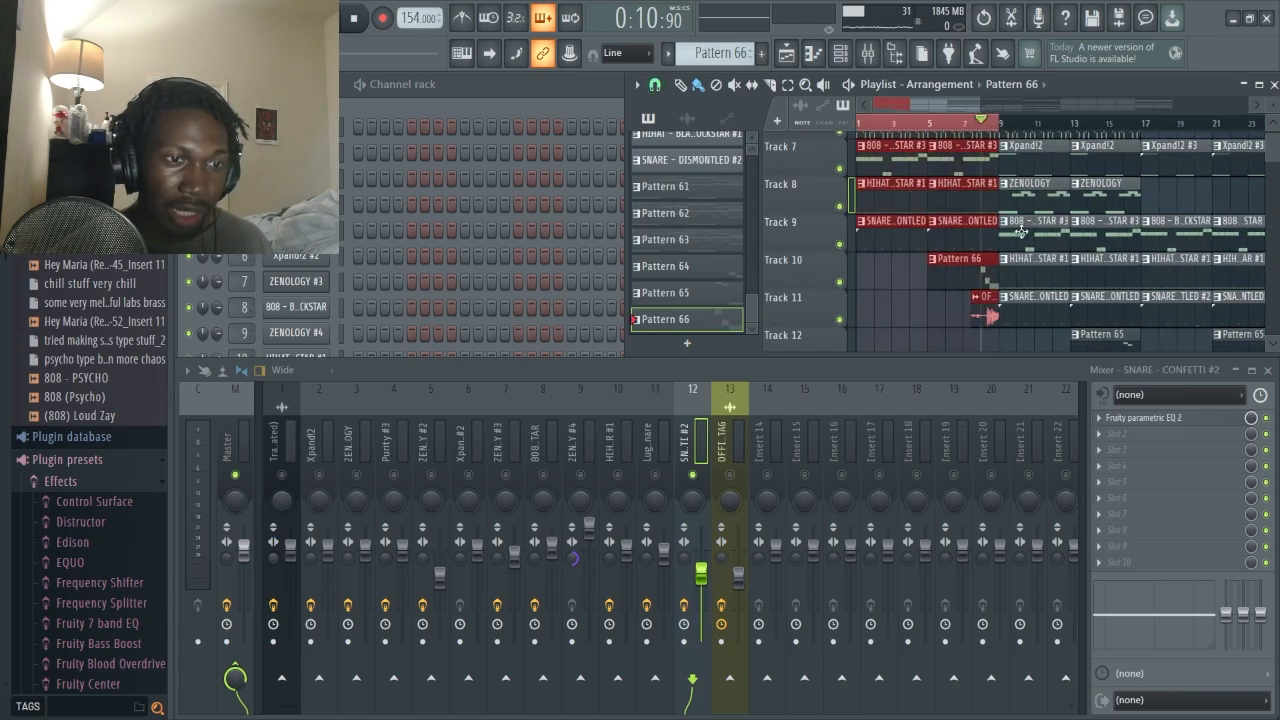
scroll(820, 163, "up", 3)
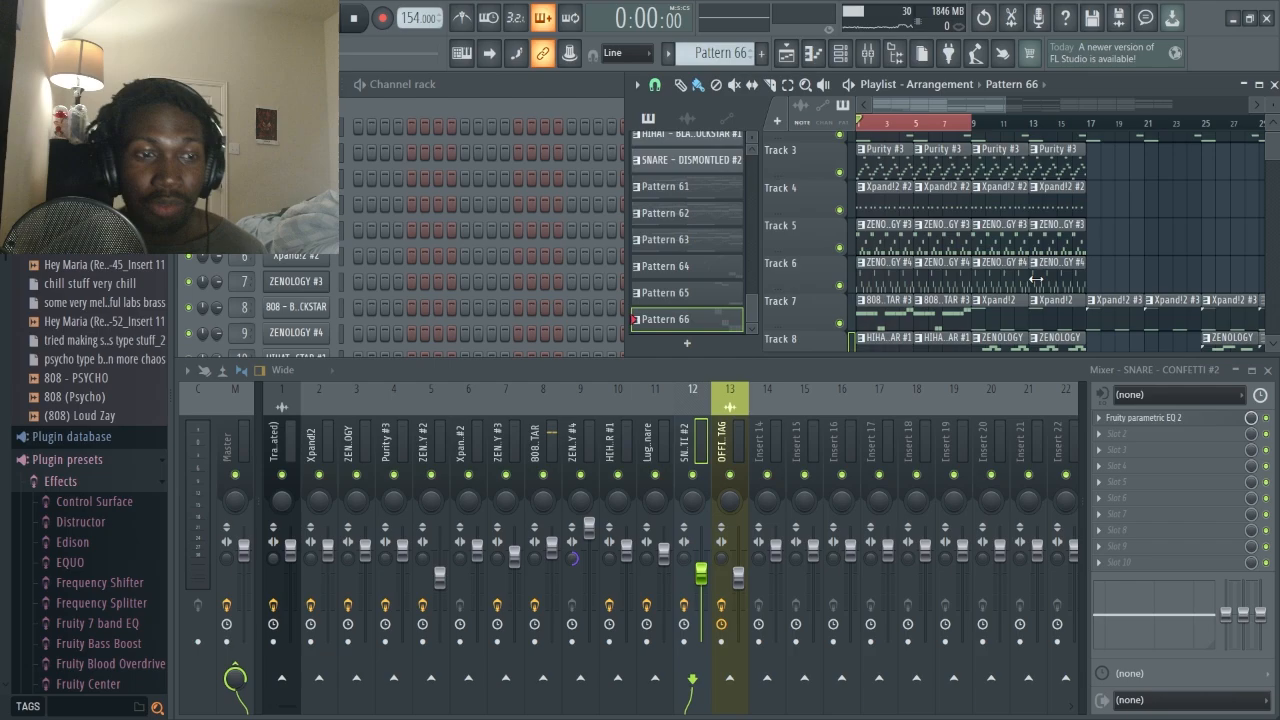
Look over the tracks in the playlist and set the playhead to bar 9, where the Xpand!2 and ZENOLOGY clips begin.
left_click_drag(1009, 205, 974, 236)
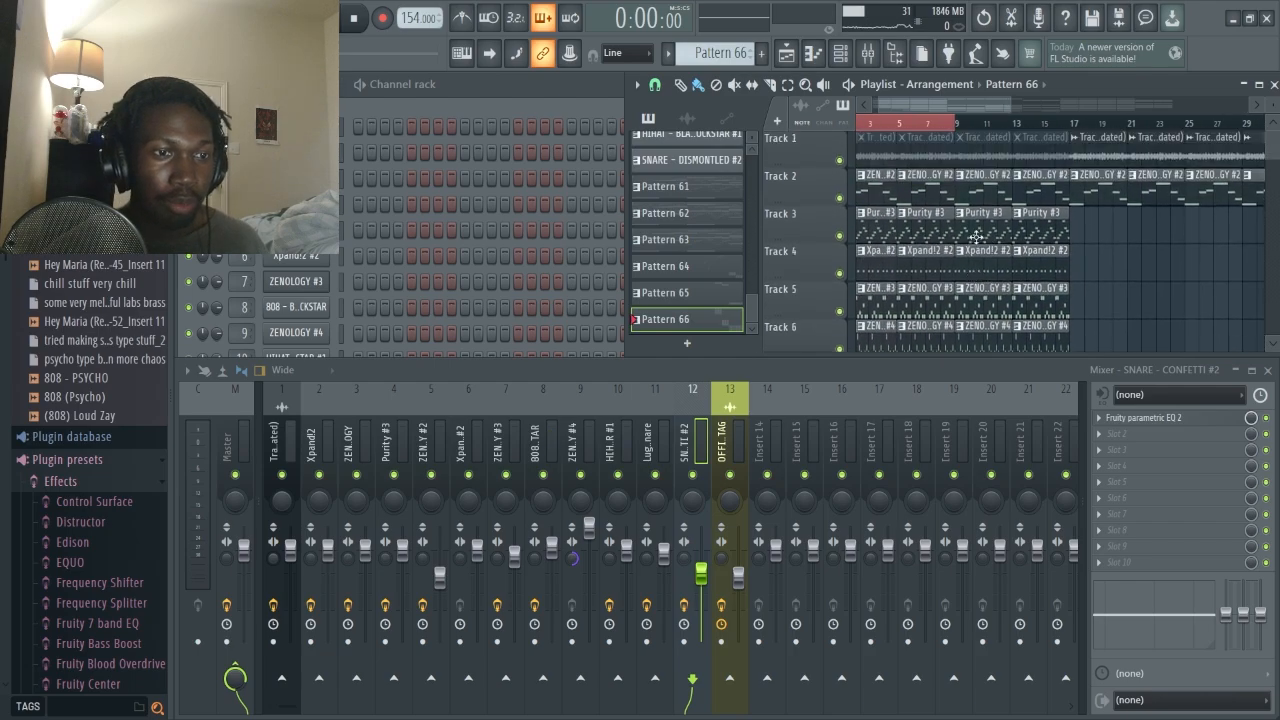
scroll(1049, 218, "down", 1)
scroll(1040, 212, "down", 5)
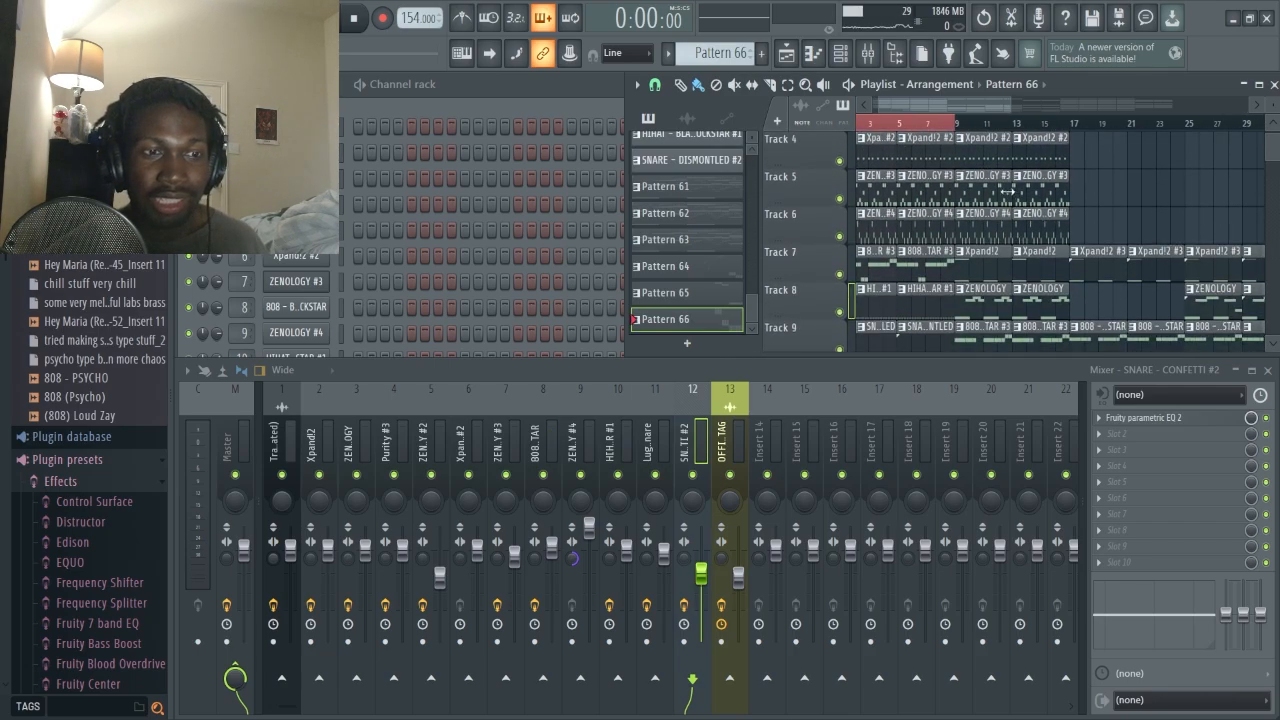
scroll(990, 184, "up", 1)
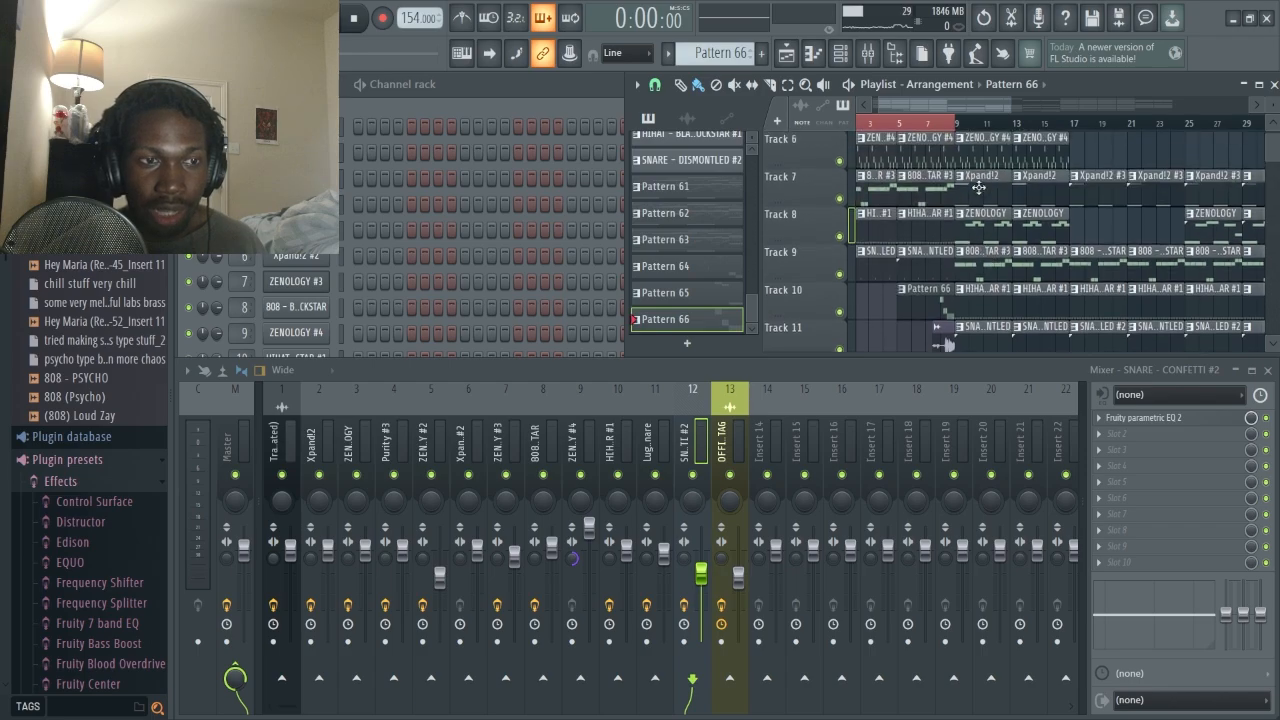
left_click(960, 126)
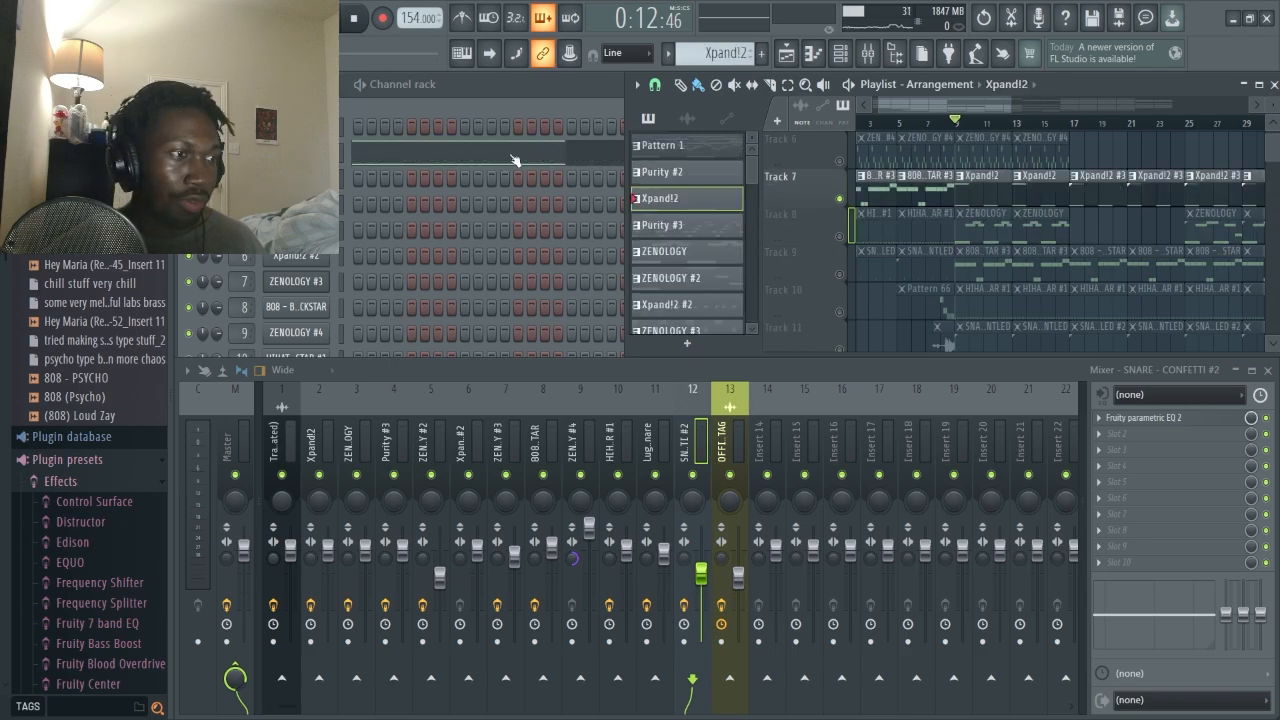
Open the Xpand!2 pattern in the piano roll and examine its notes in the higher and lower octaves.
left_click(514, 156)
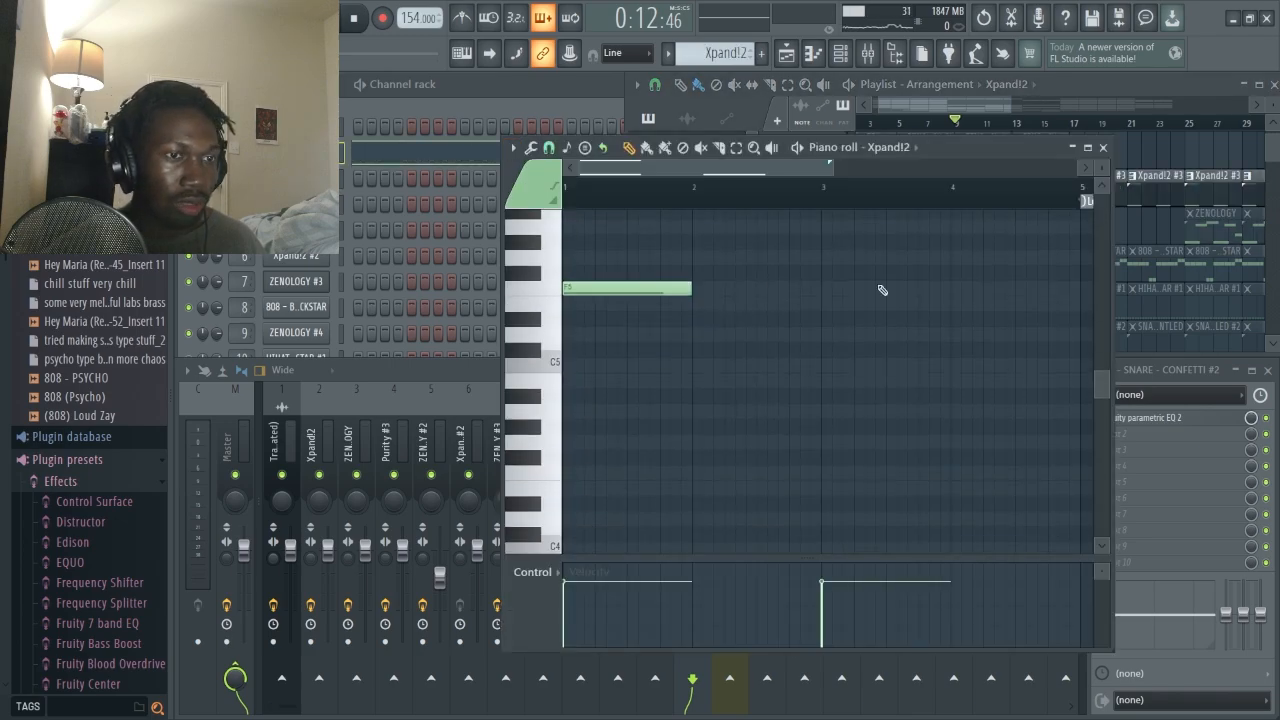
left_click_drag(830, 345, 830, 398)
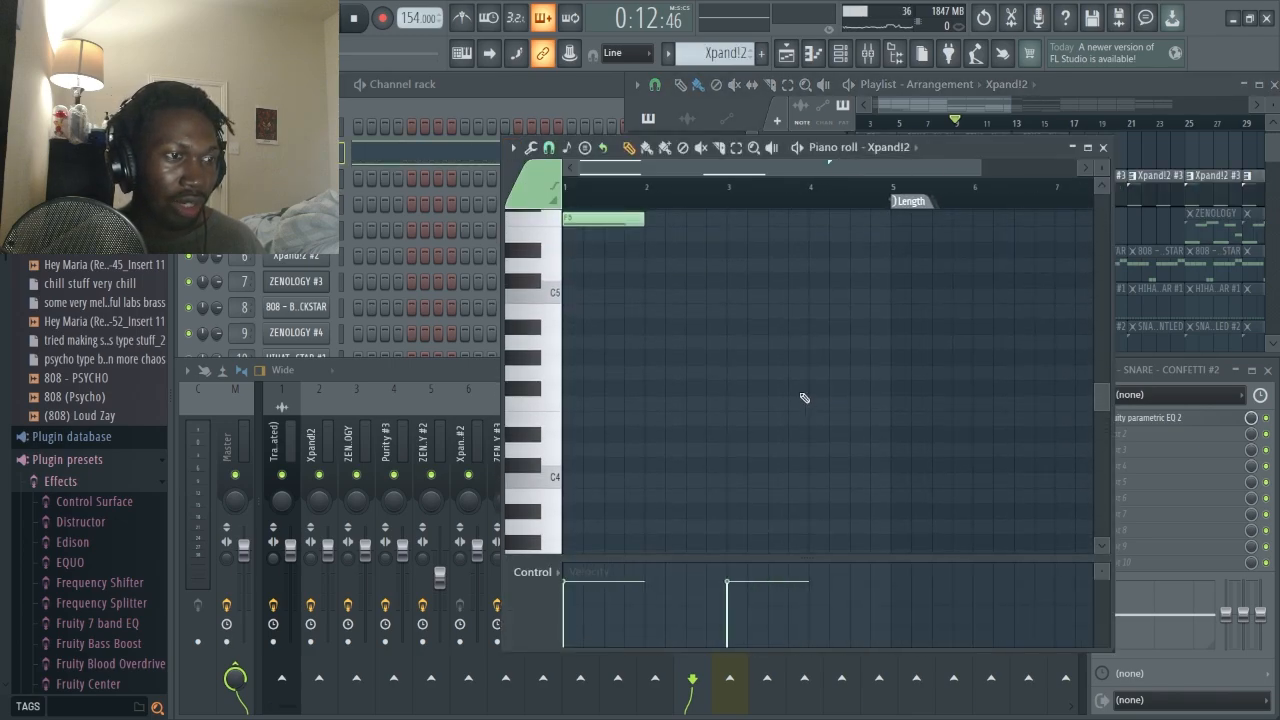
scroll(604, 405, "down", 4)
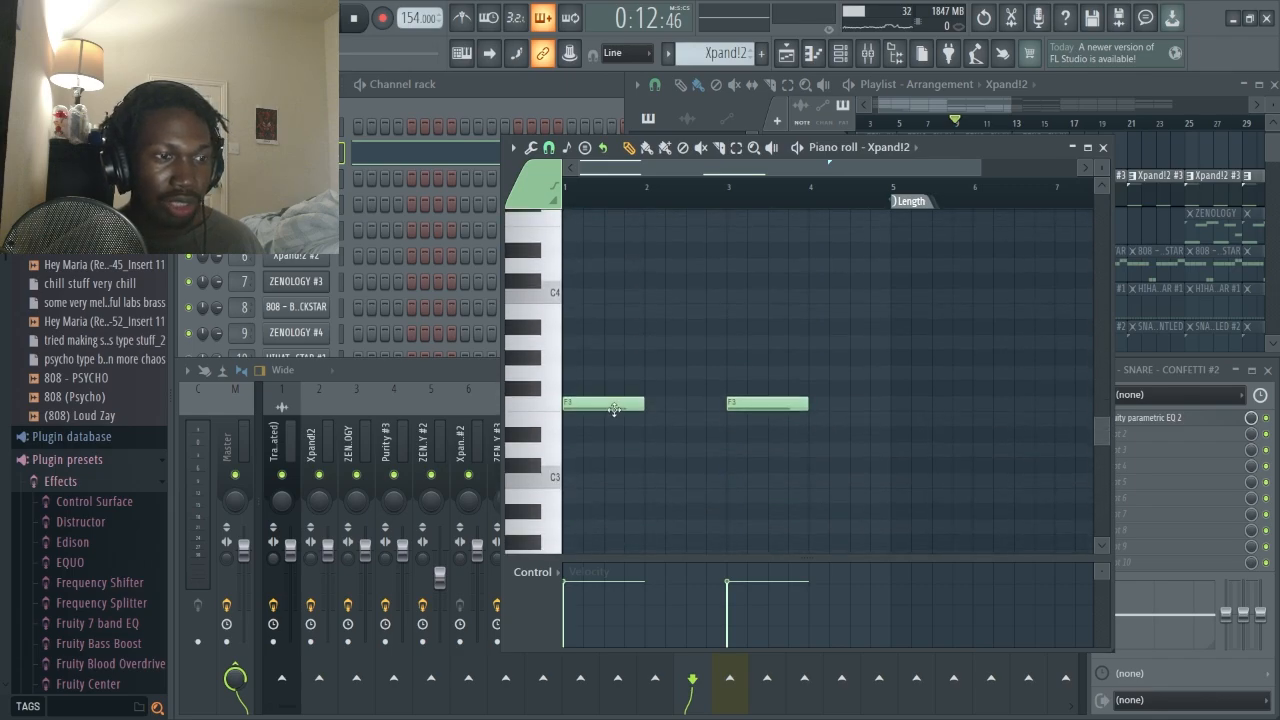
scroll(732, 369, "up", 3)
Check the Xpand!2 instrument's brass preset and the Fruity parametric EQ 2 on its mixer insert.
left_click(298, 154)
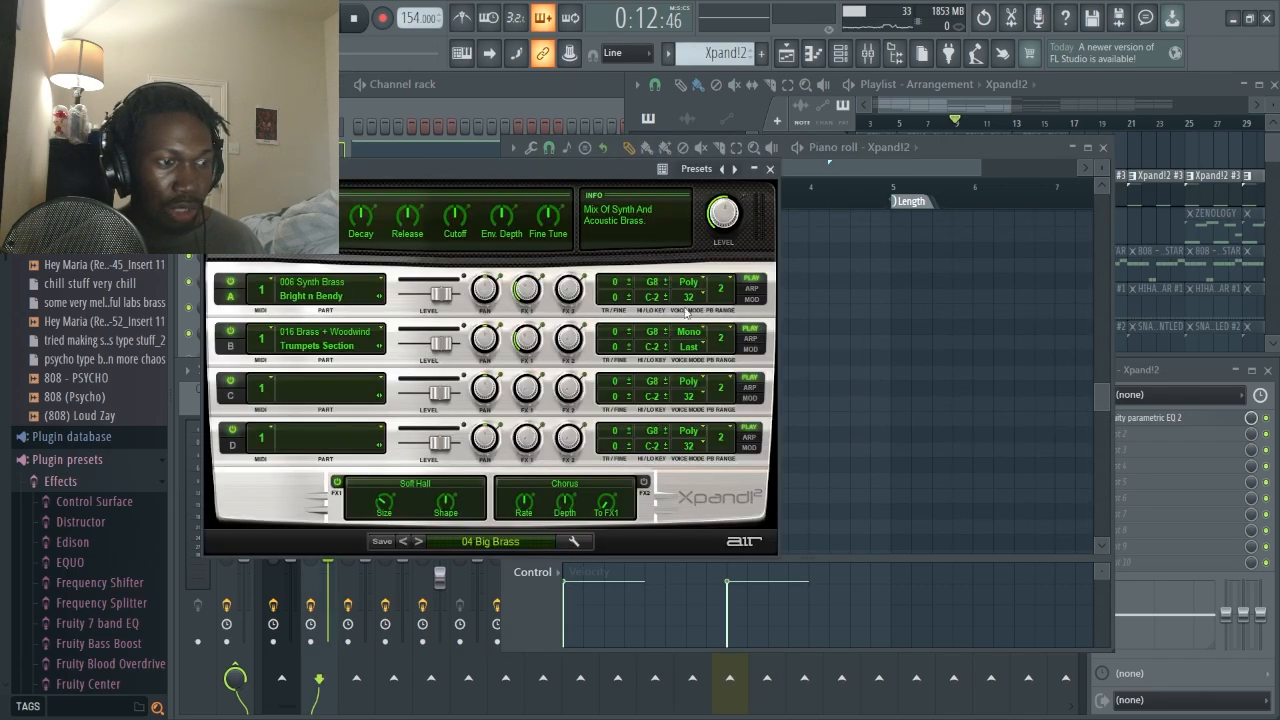
left_click(770, 169)
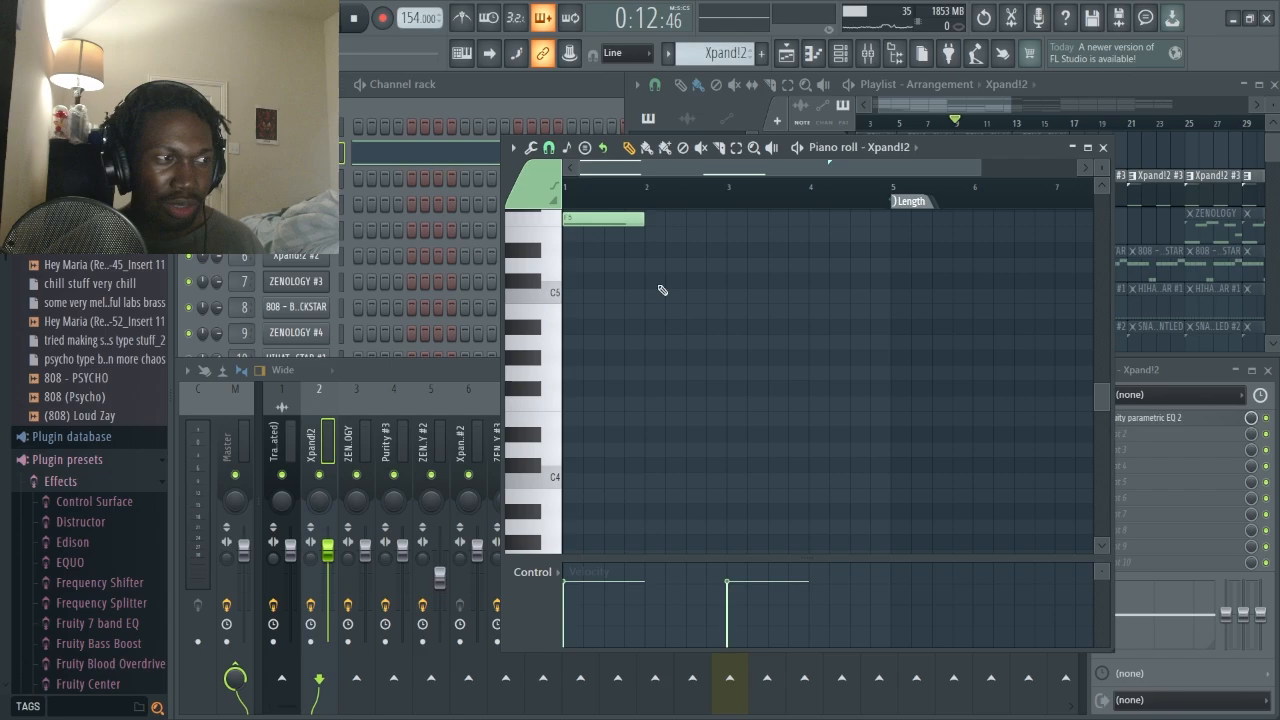
left_click(1165, 418)
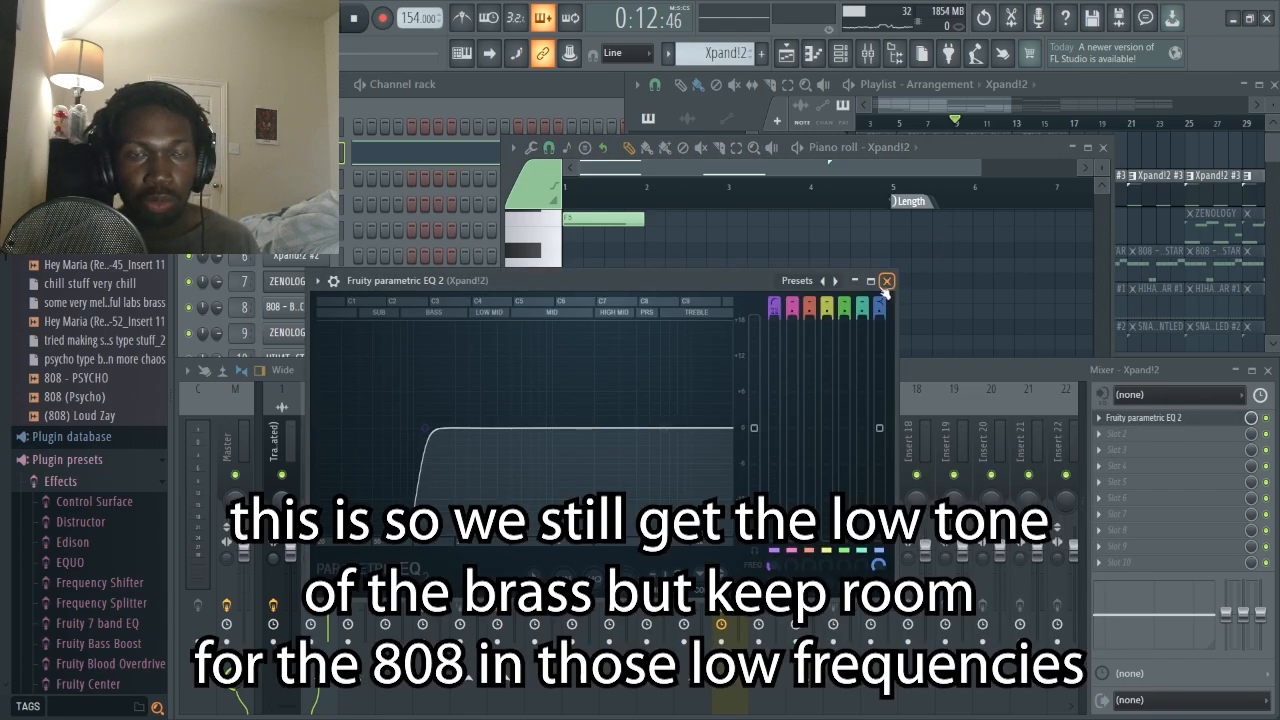
left_click(886, 281)
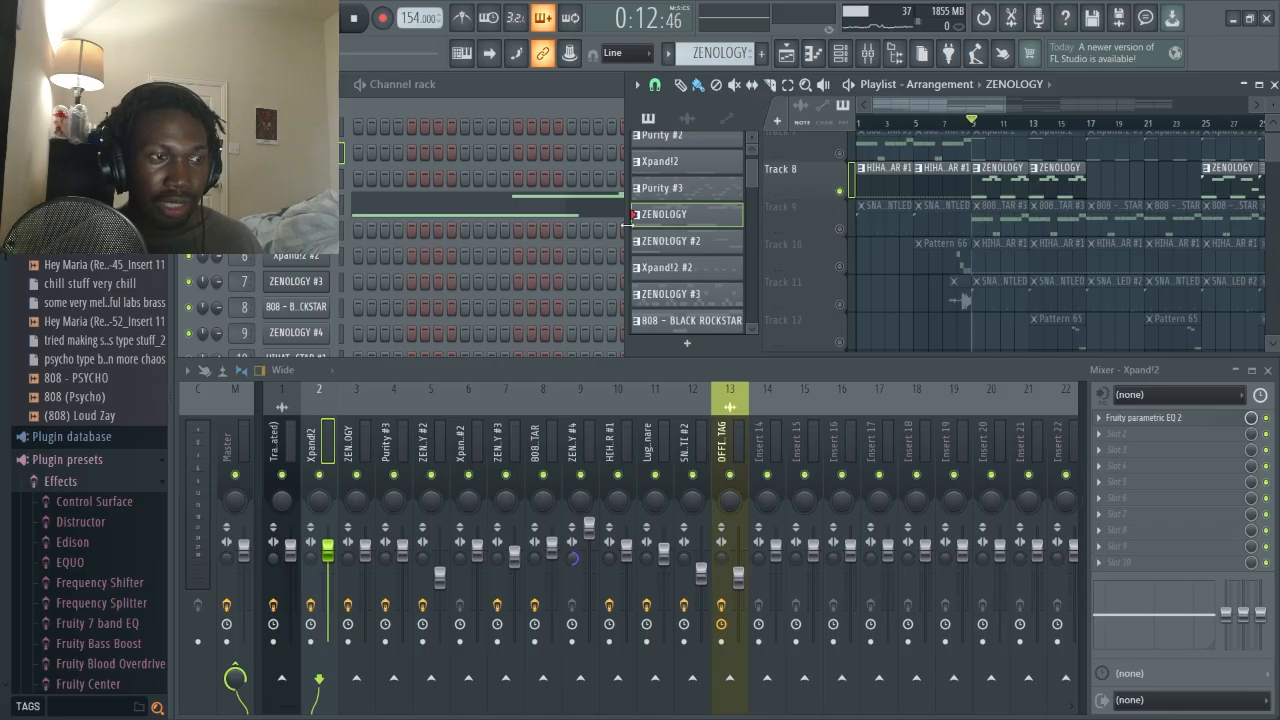
Open the ZENOLOGY pattern's notes in the piano roll and check which preset the ZENOLOGY instrument uses.
left_click(507, 208)
scroll(669, 357, "down", 5)
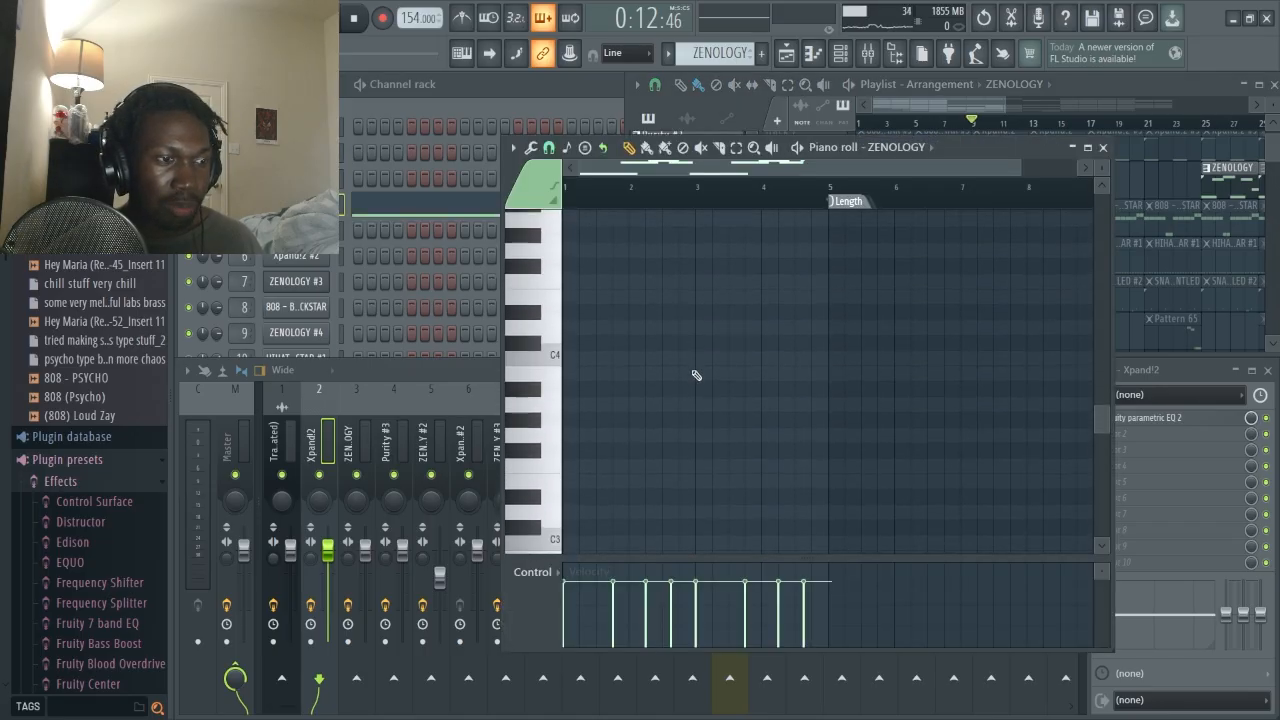
scroll(672, 357, "up", 2)
scroll(680, 330, "down", 1)
left_click(296, 204)
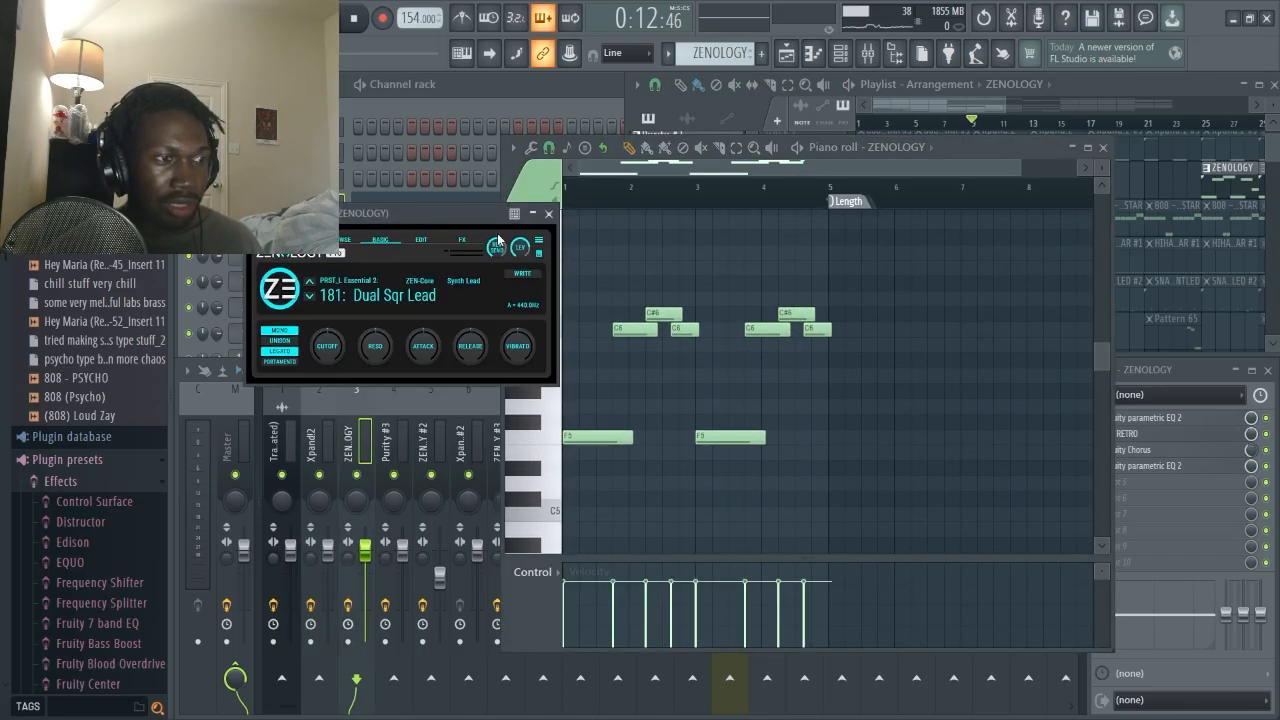
left_click(549, 214)
Review the ZENOLOGY insert's effects in order: Fruity parametric EQ 2, FP RETRO, Fruity Chorus and the second Fruity parametric EQ 2.
left_click(1158, 419)
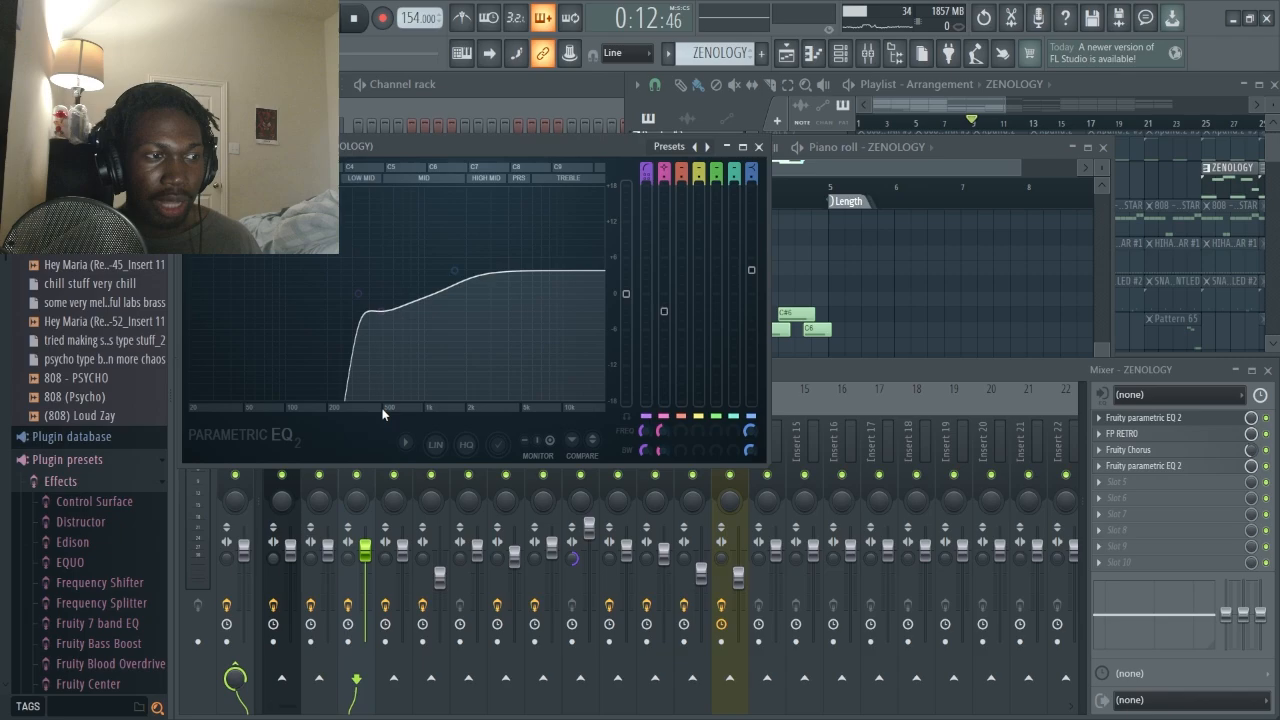
left_click(759, 147)
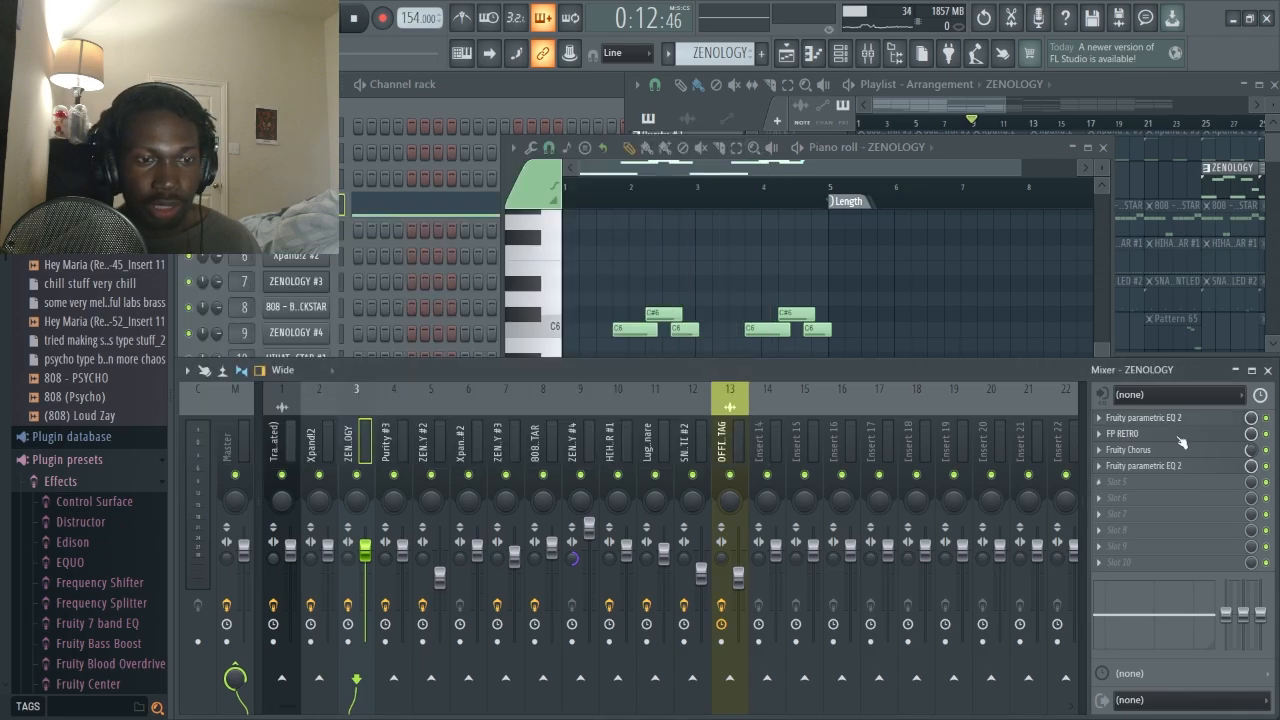
left_click(1179, 437)
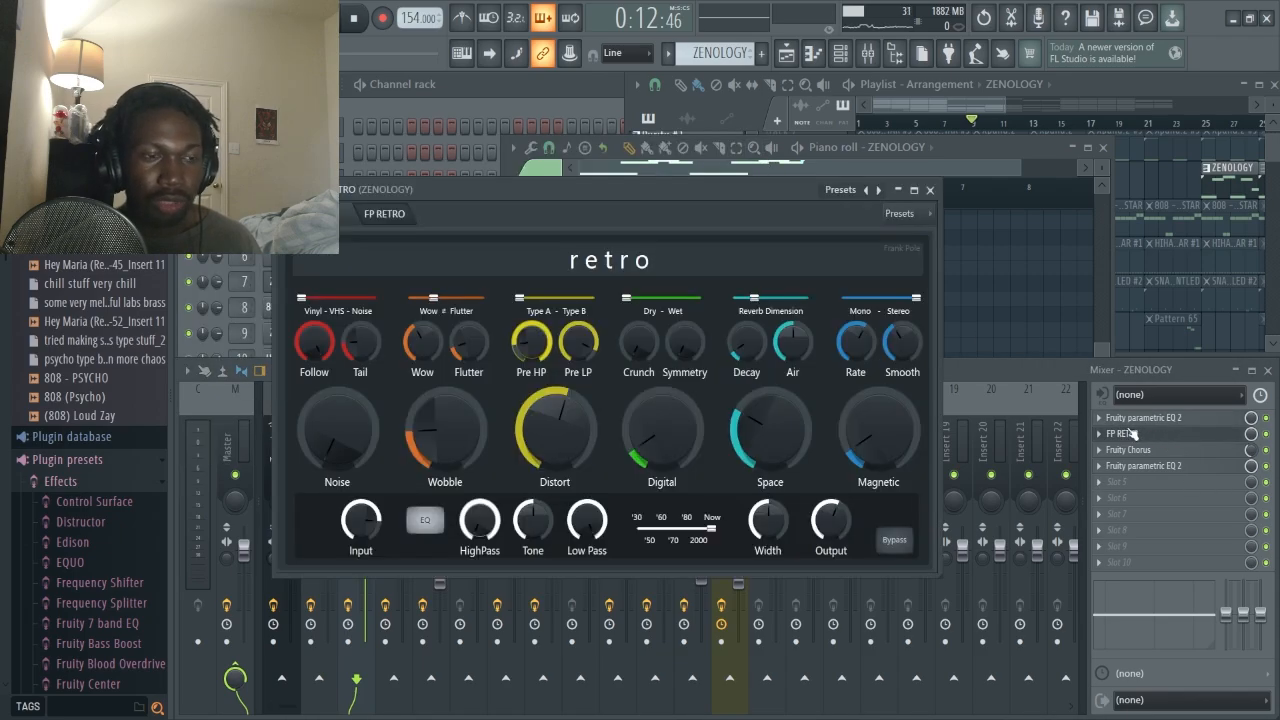
left_click_drag(688, 197, 800, 234)
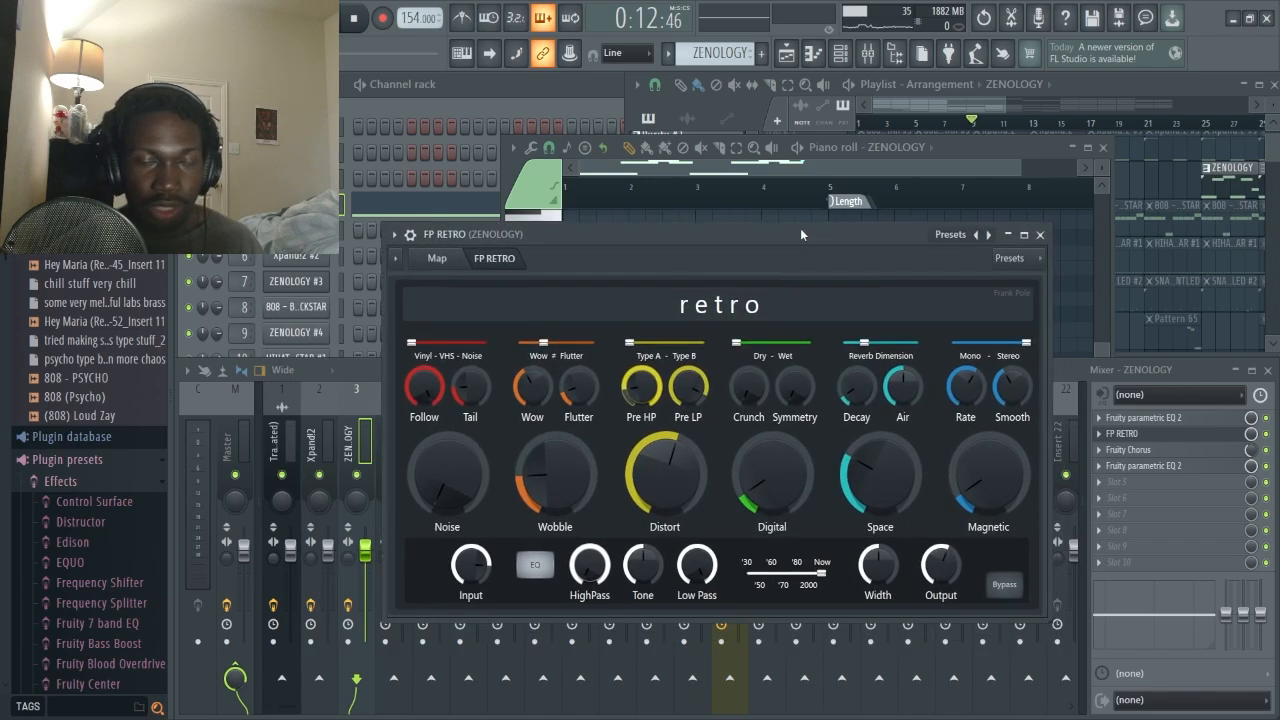
left_click(1040, 234)
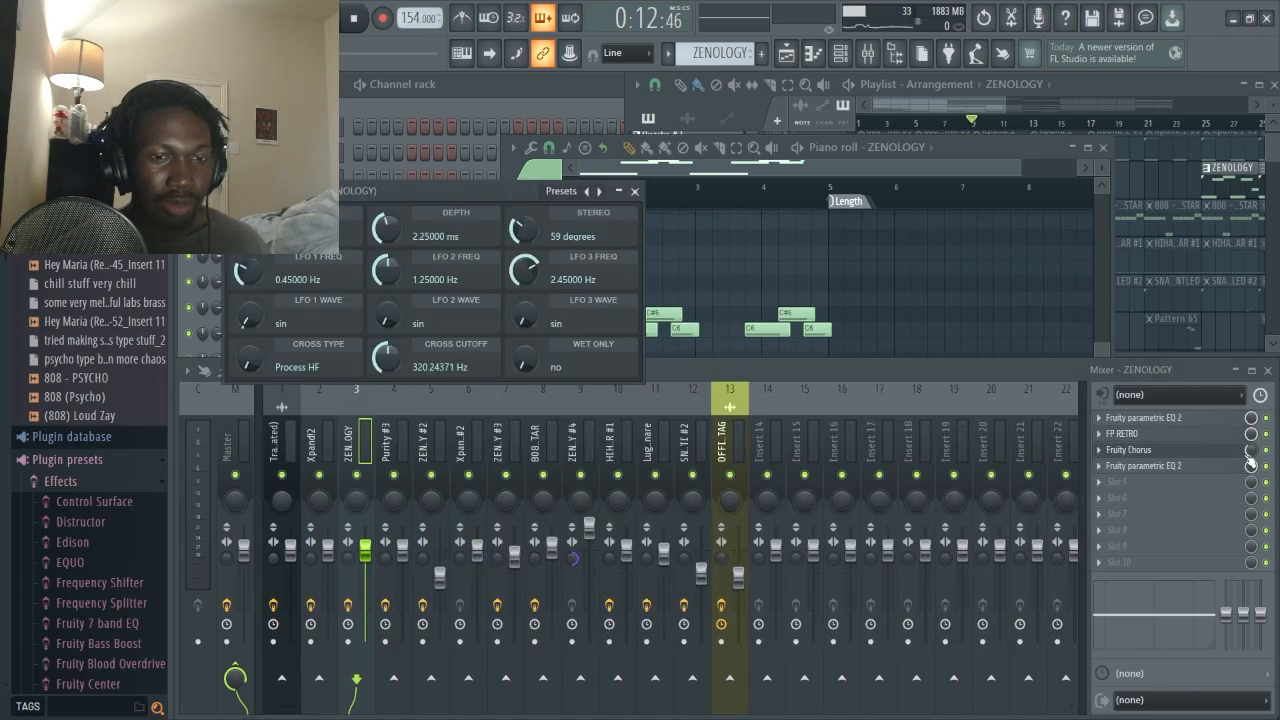
left_click(635, 191)
left_click(1143, 466)
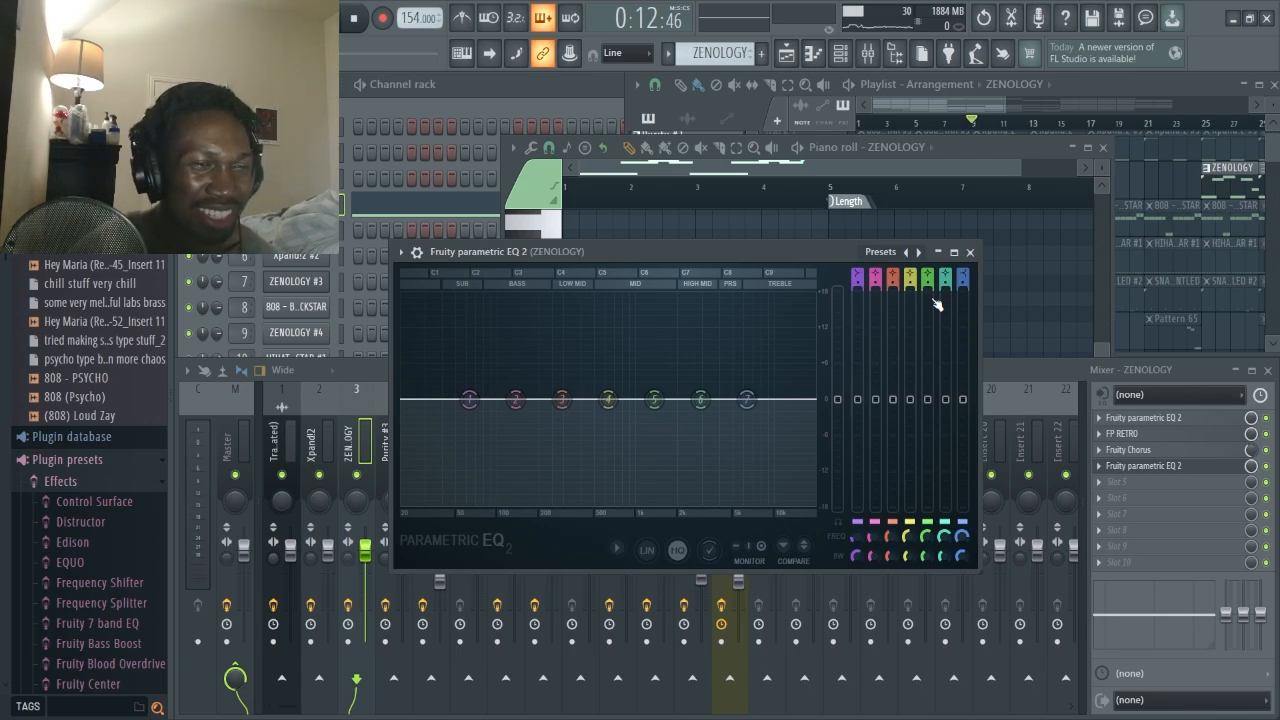
left_click(969, 252)
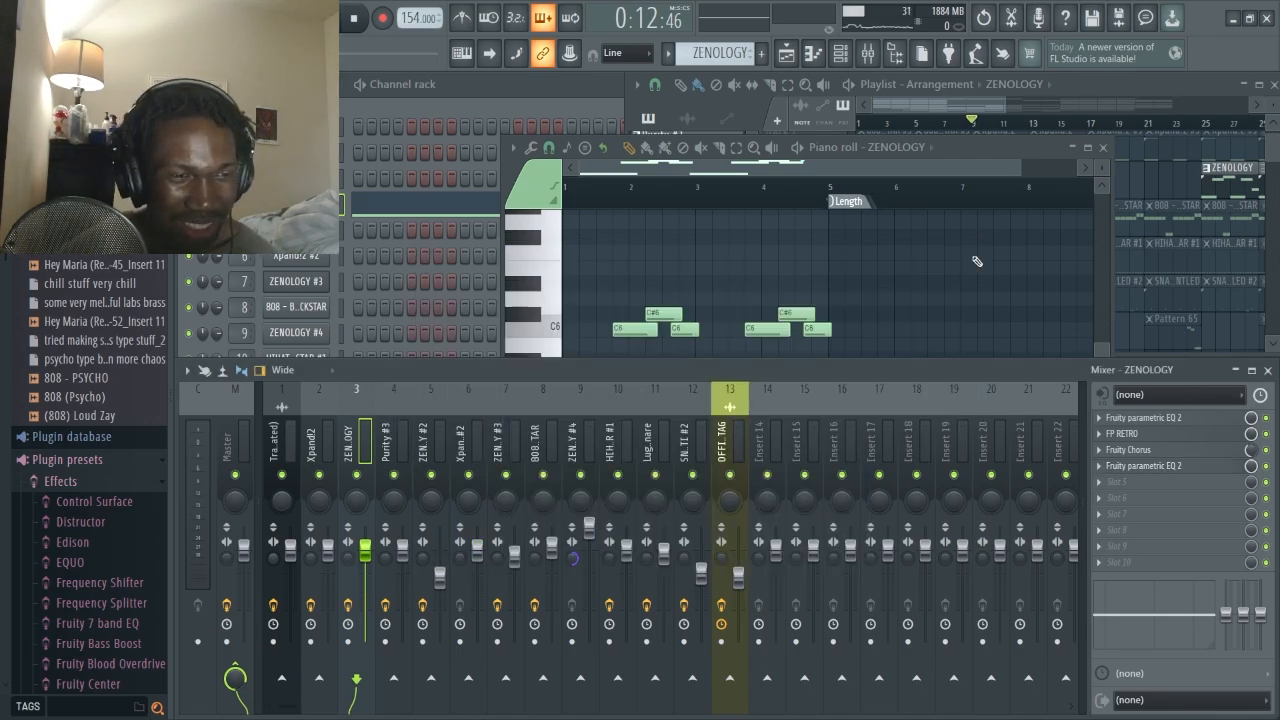
Bring the ZENOLOGY piano roll back to the front and play the part from bar 9.
left_click(814, 301)
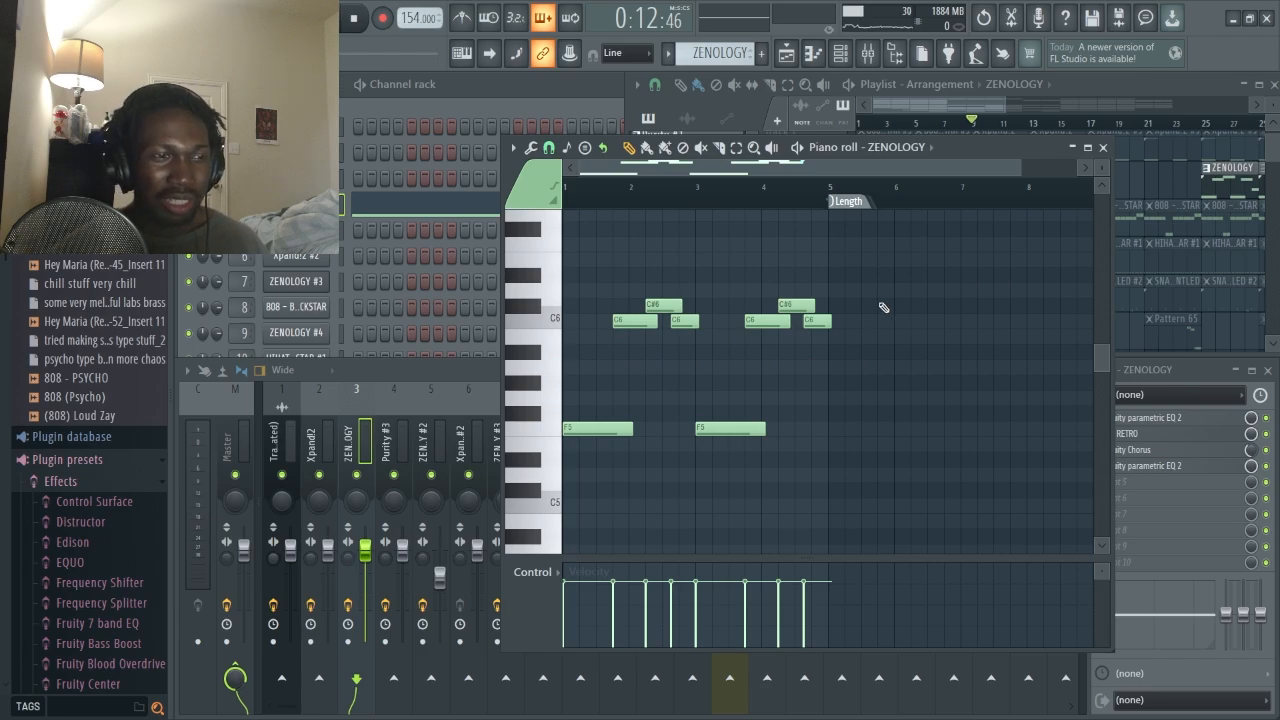
key("space")
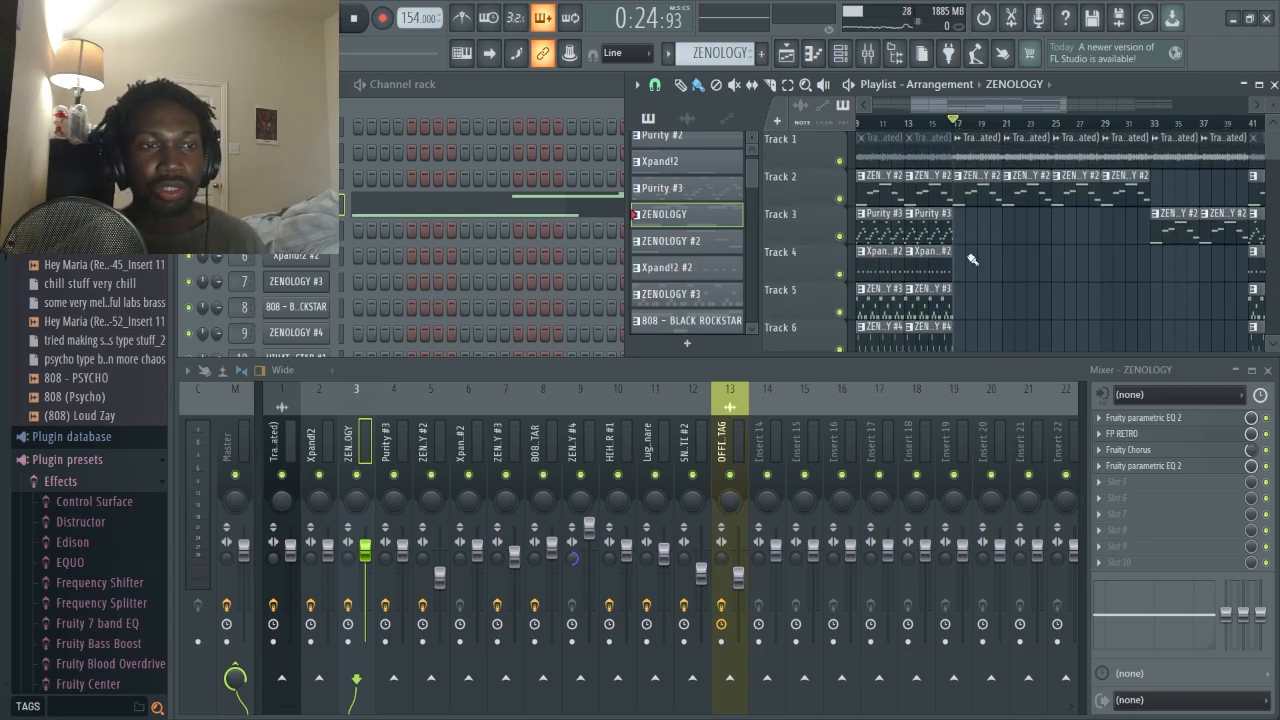
Solo Track 1 and play its consolidated audio clip from bar 17, stopping playback after listening.
right_click(841, 163)
left_click(986, 154)
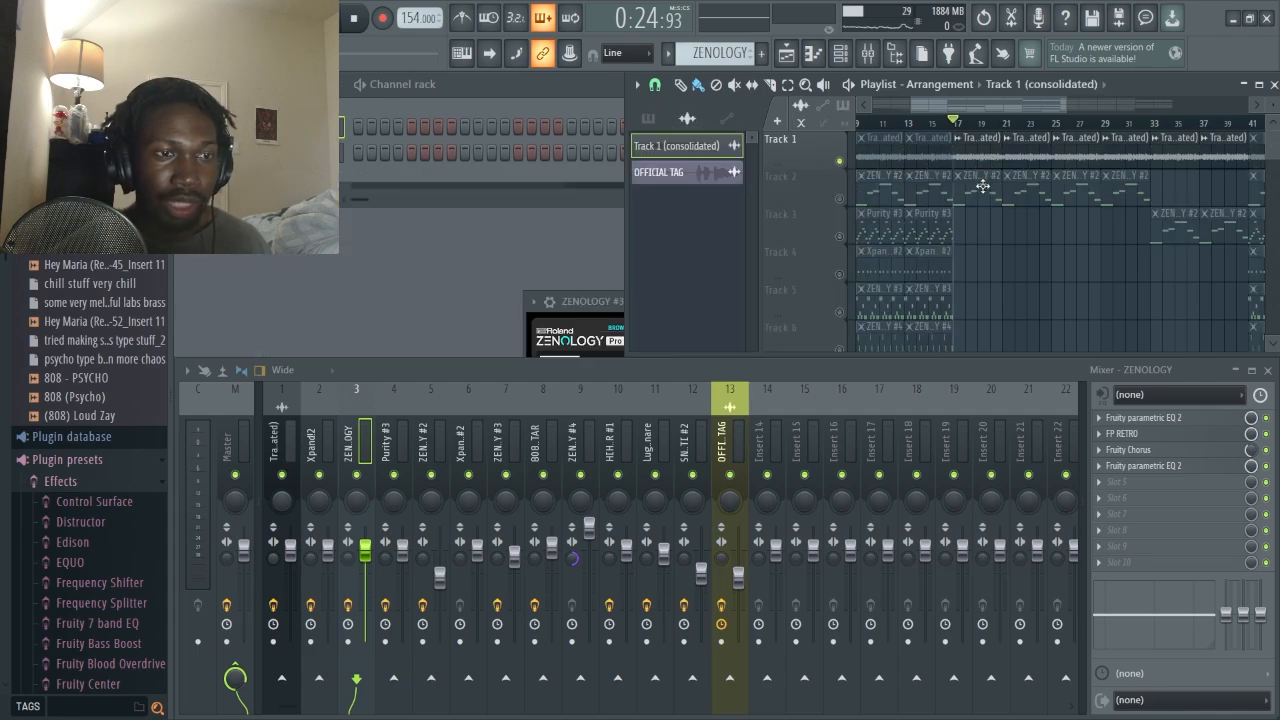
key("space")
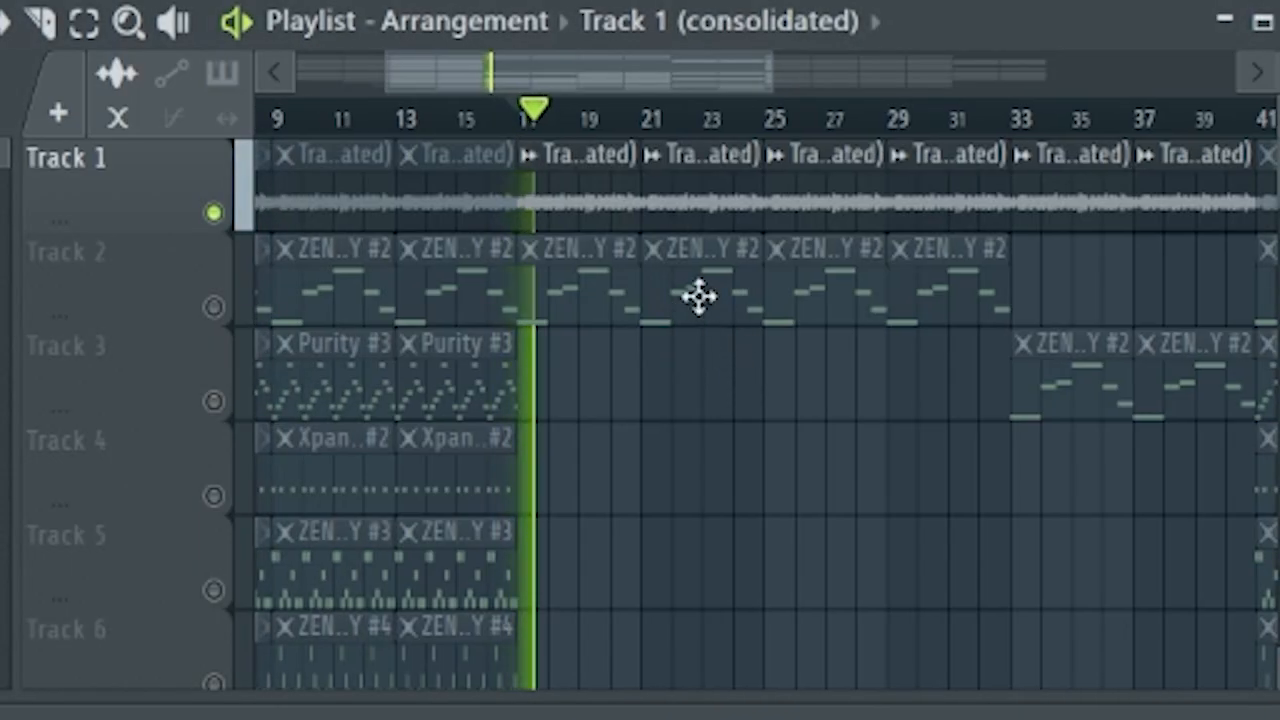
scroll(1020, 182, "up", 4)
left_click_drag(985, 168, 1007, 185)
left_click_drag(635, 275, 649, 314)
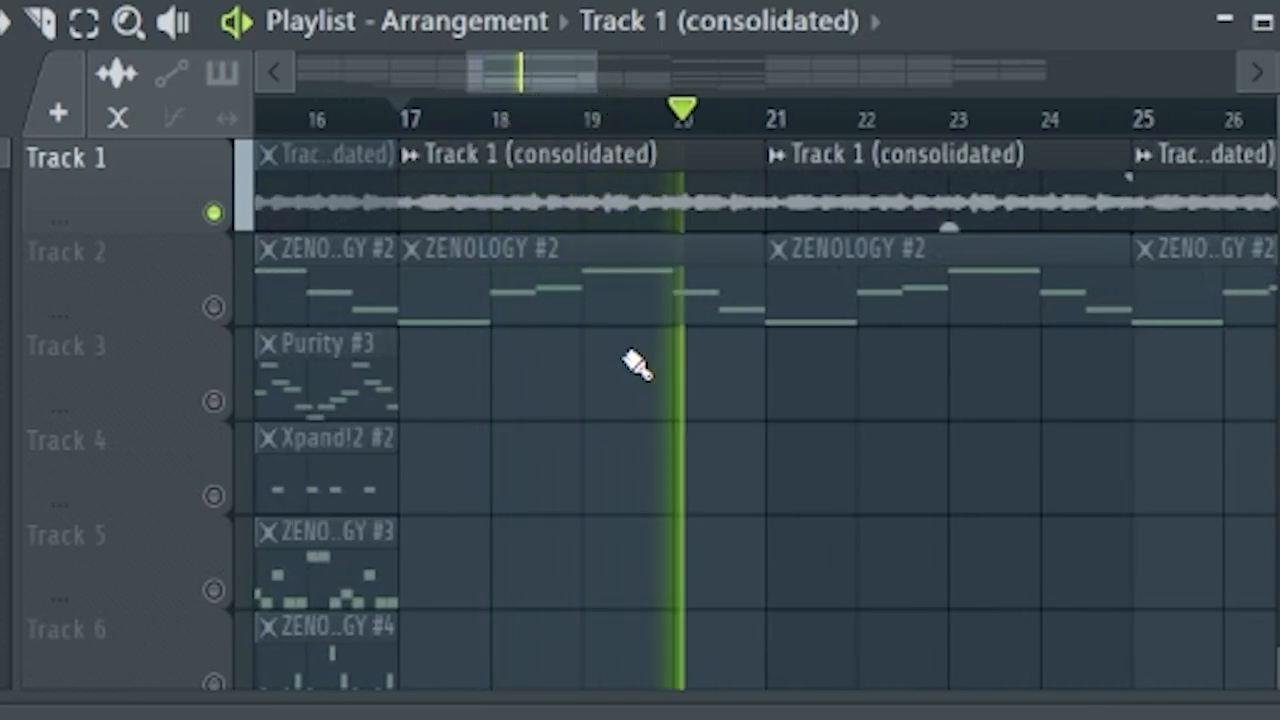
key("space")
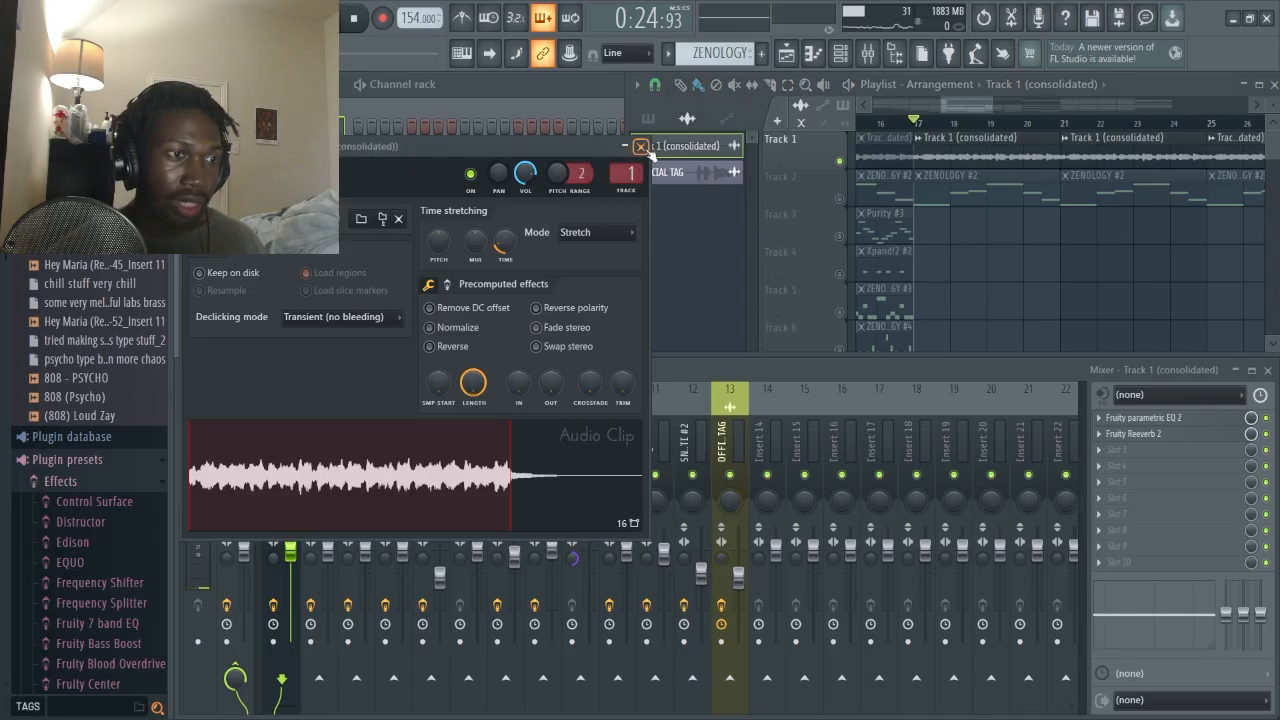
Close the Track 1 audio clip settings and check the insert's Fruity parametric EQ 2 and Fruity Reeverb 2.
left_click(645, 148)
left_click(1143, 418)
left_click(1134, 434)
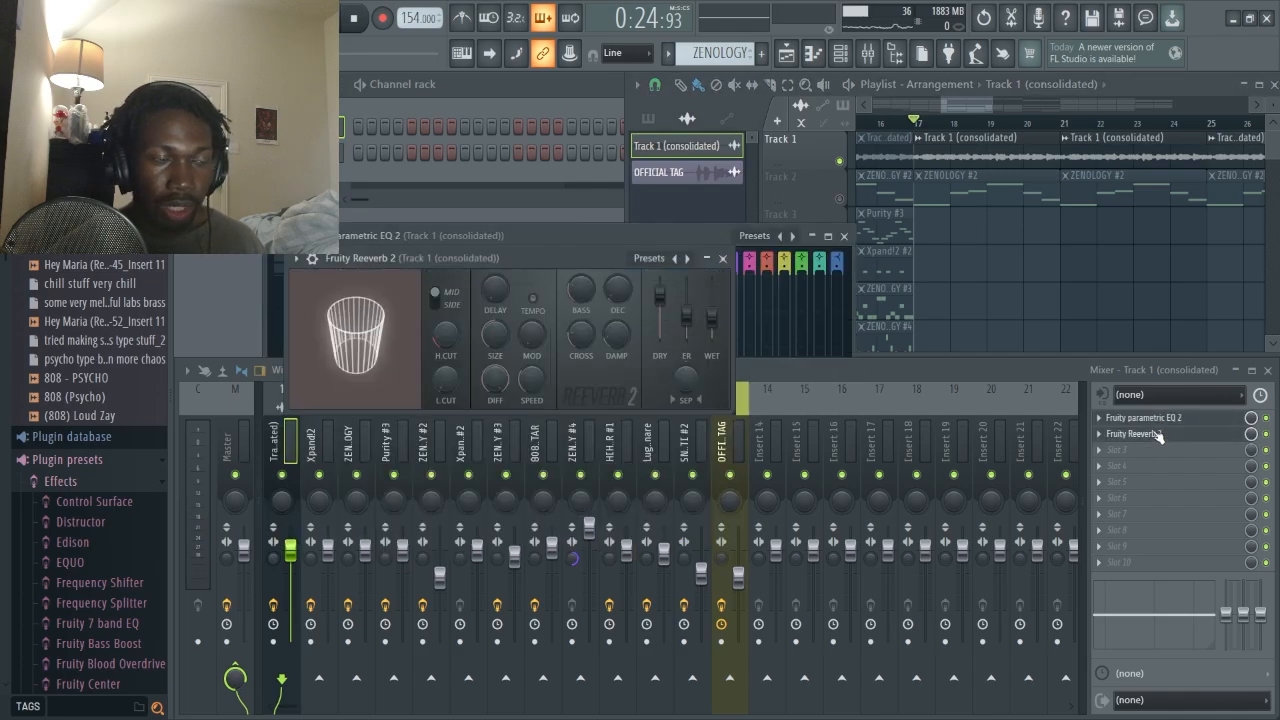
left_click(1134, 434)
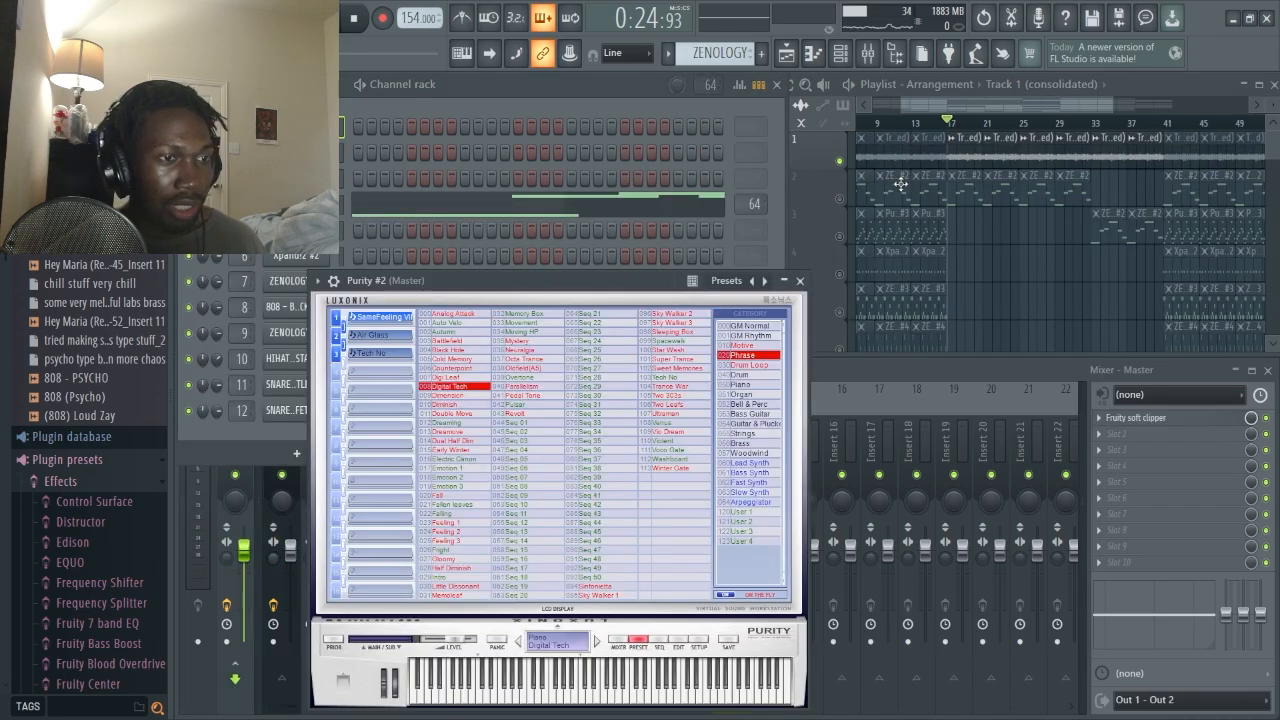
Check the Purity #2 instrument's preset and examine its Pattern 1 notes in the piano roll.
left_click_drag(478, 284, 672, 278)
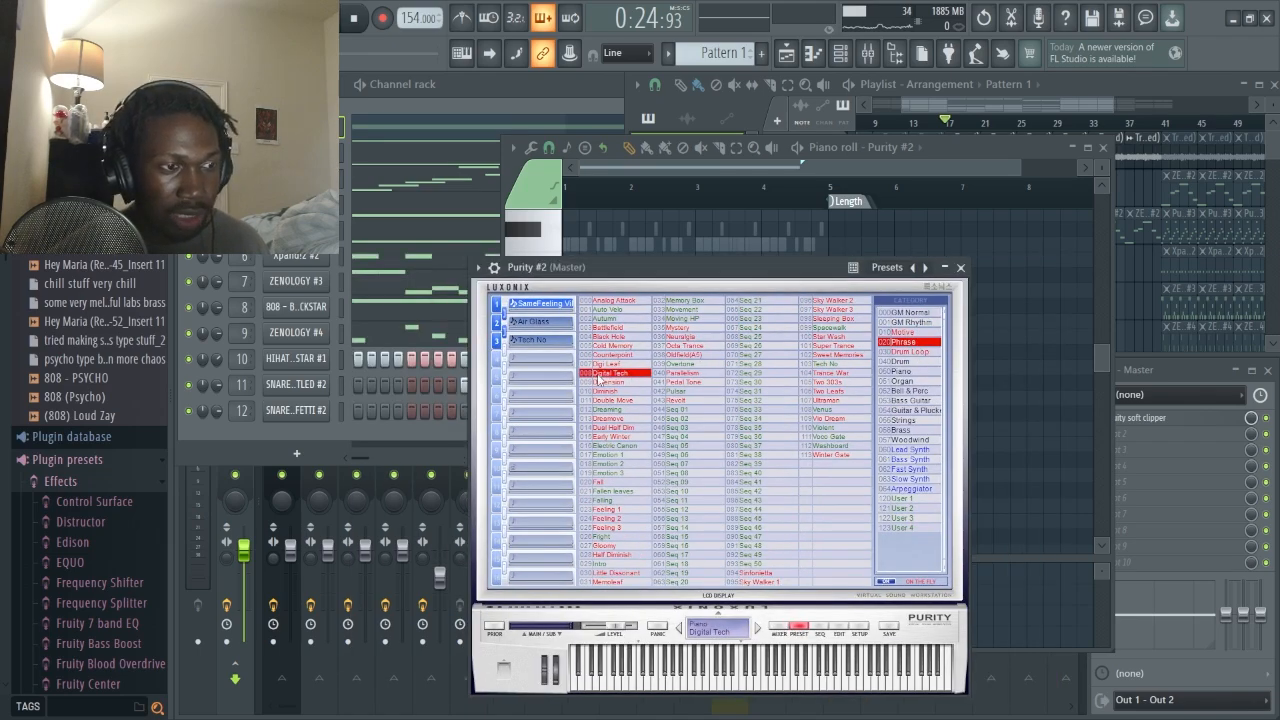
left_click(960, 267)
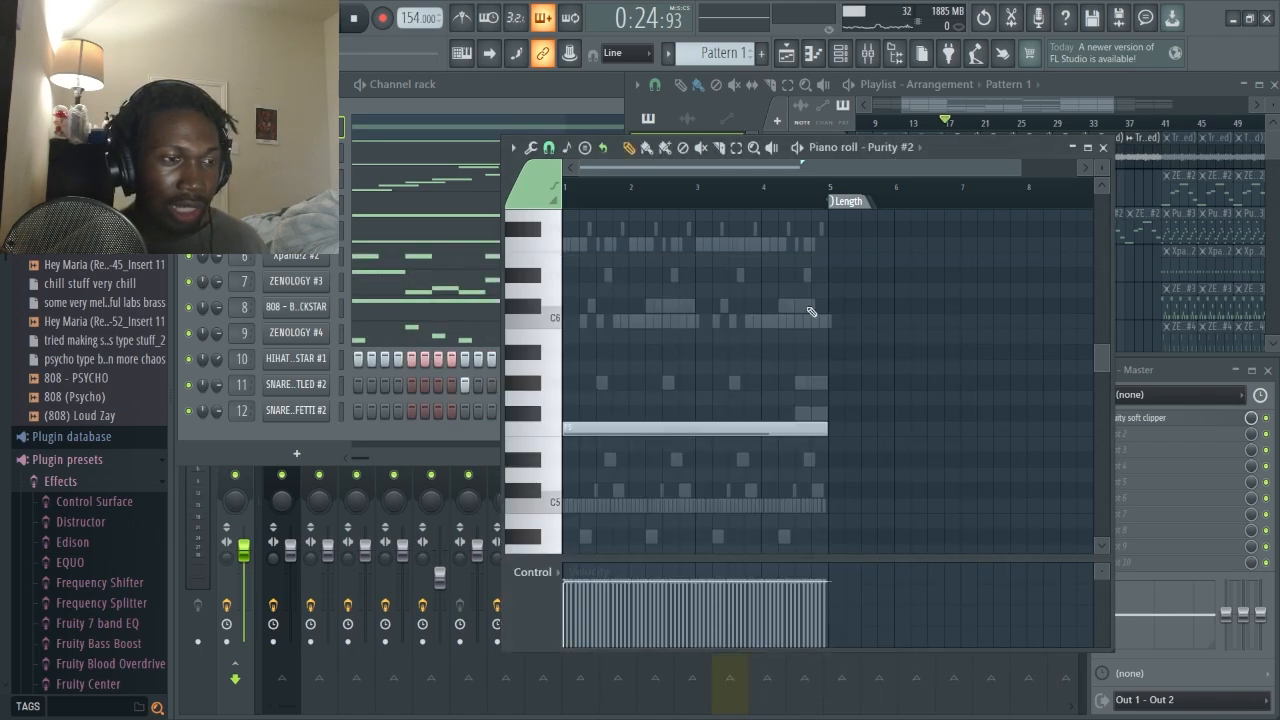
scroll(580, 376, "down", 2)
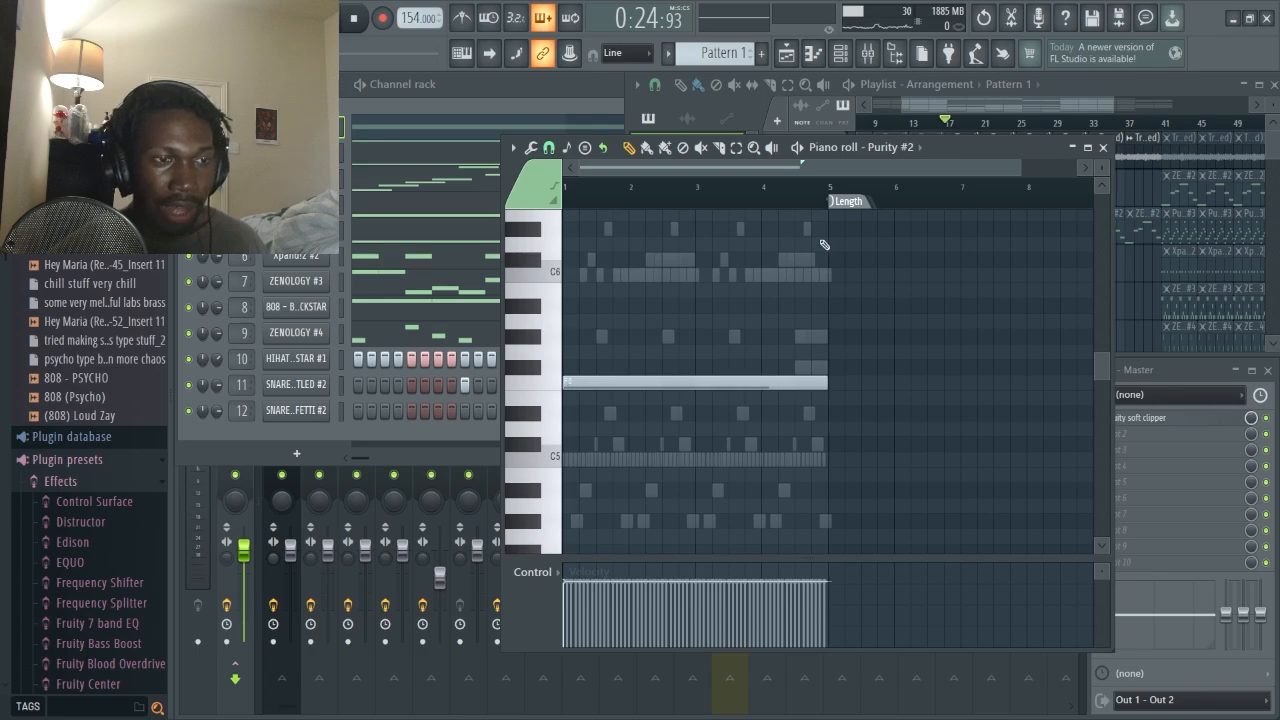
Close the Purity #2 piano roll, unsolo Track 1 and look over the other playlist tracks around bar 17.
left_click(1103, 148)
scroll(962, 182, "up", 3)
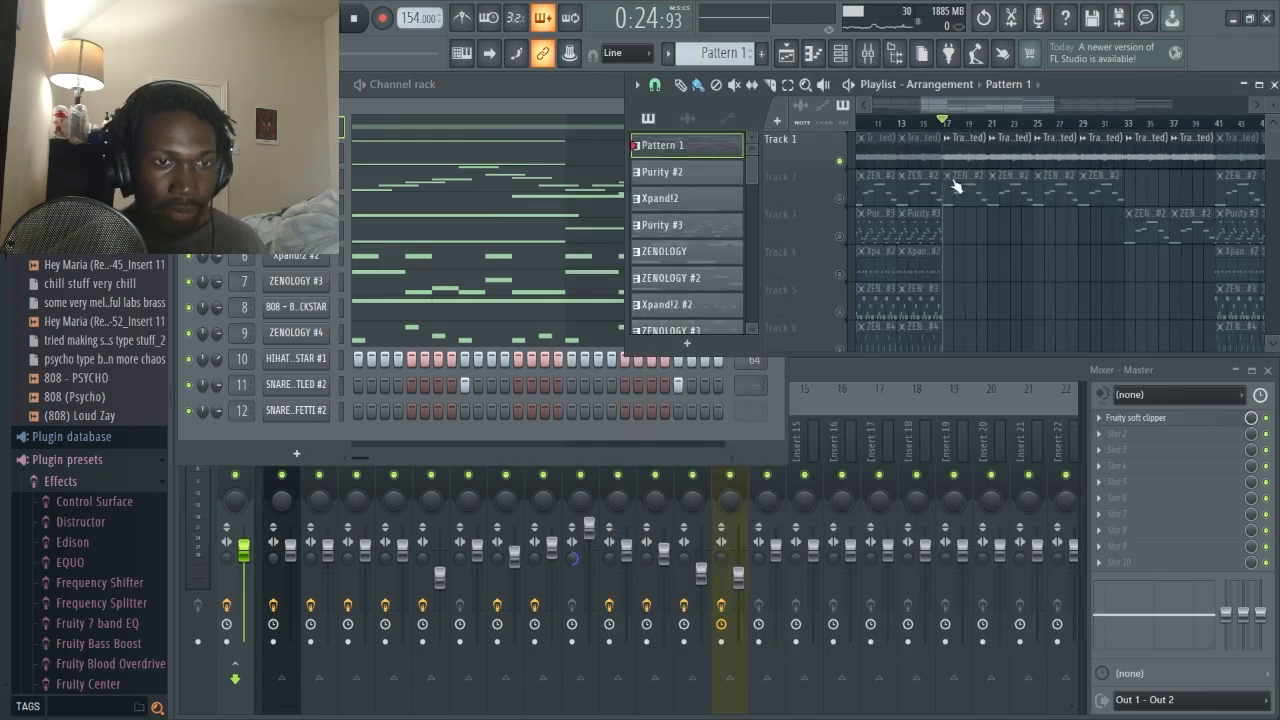
scroll(930, 201, "down", 3)
right_click(839, 161)
scroll(911, 212, "down", 1)
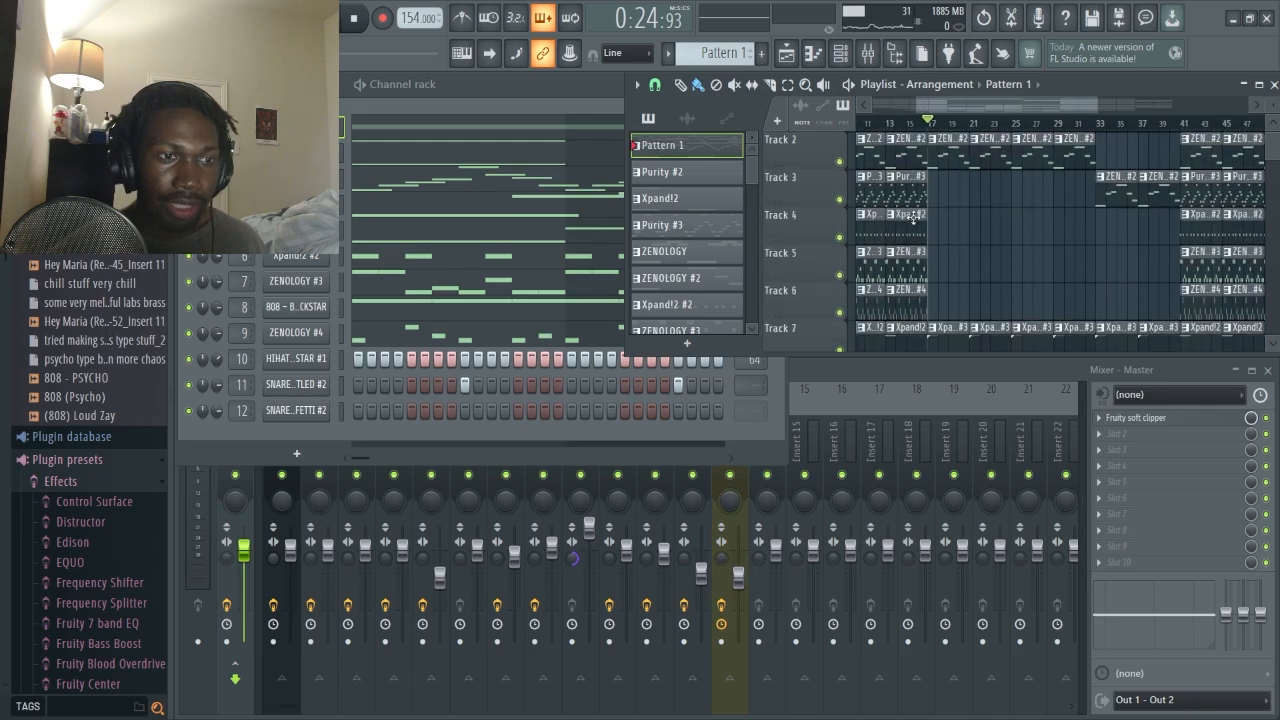
scroll(913, 200, "up", 2)
left_click_drag(928, 200, 975, 205)
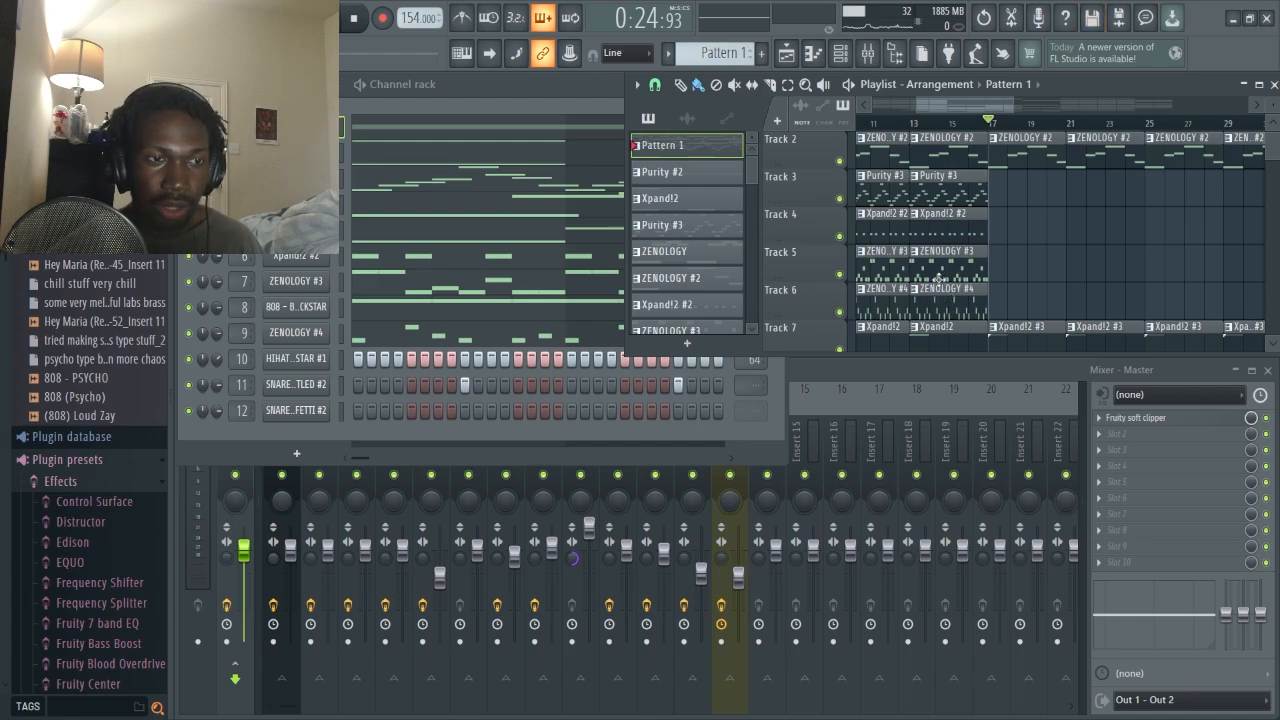
scroll(957, 266, "down", 5)
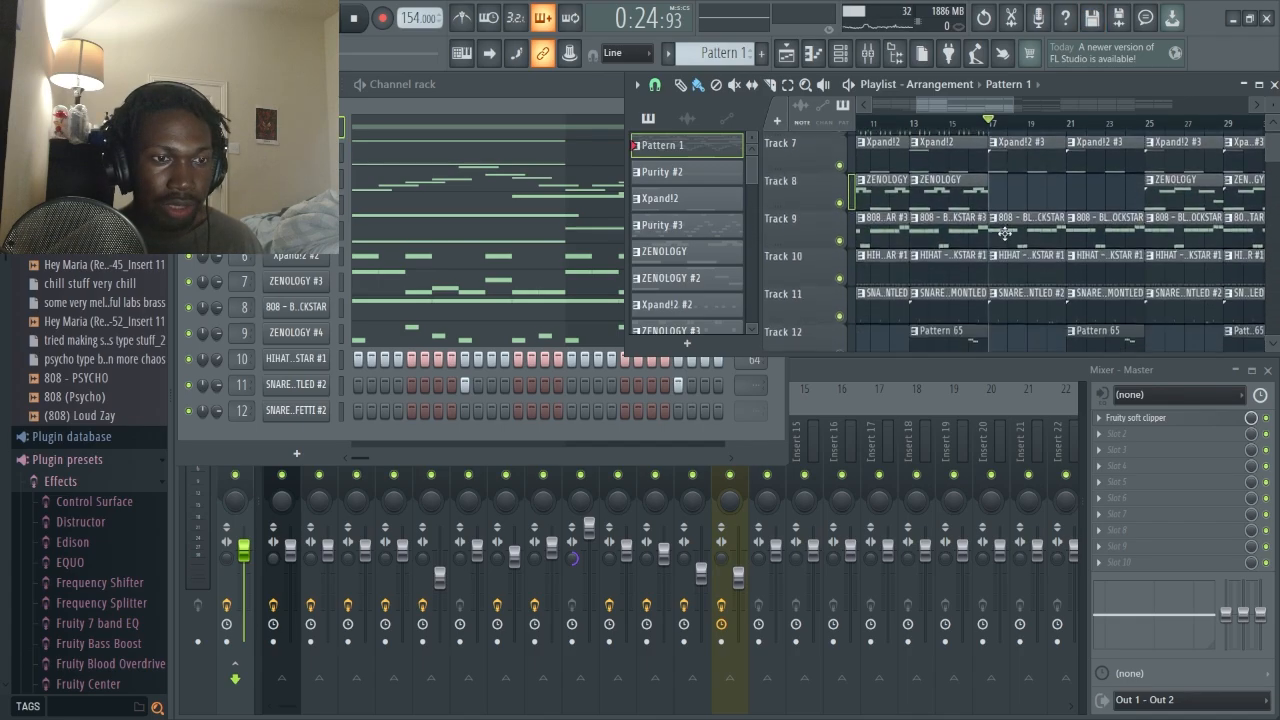
scroll(1035, 188, "down", 1)
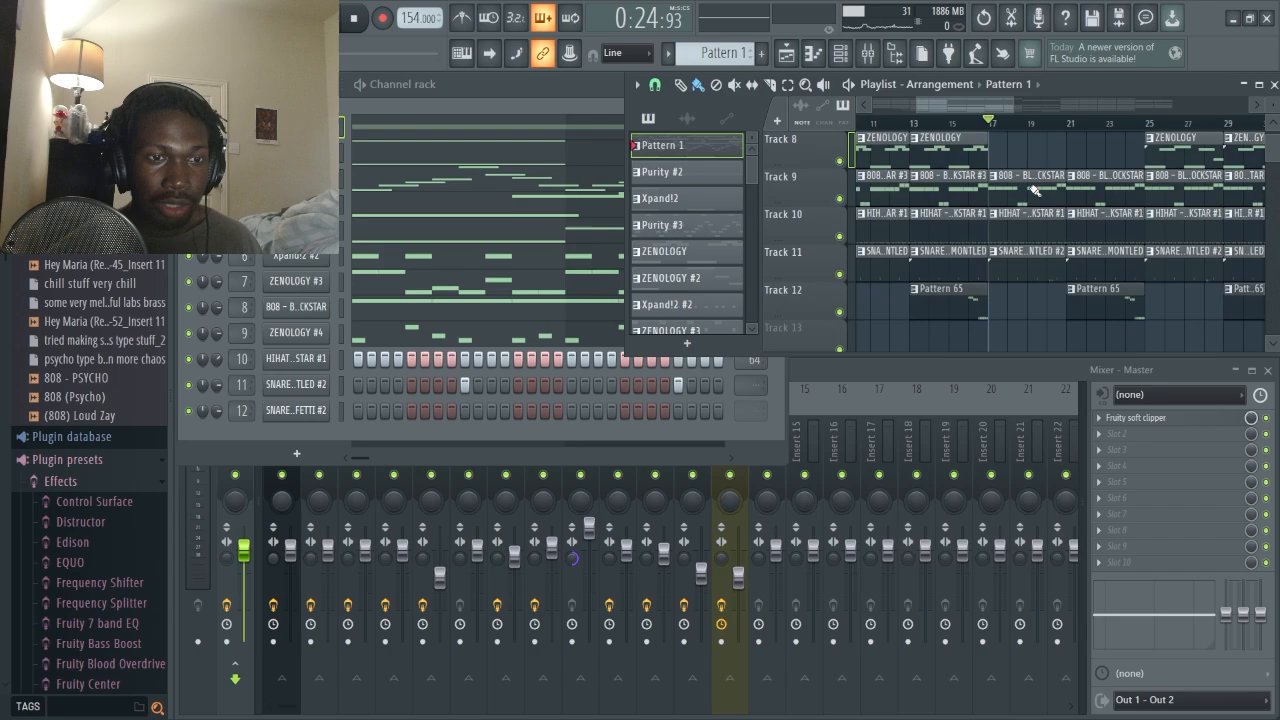
left_click_drag(1035, 150, 977, 231)
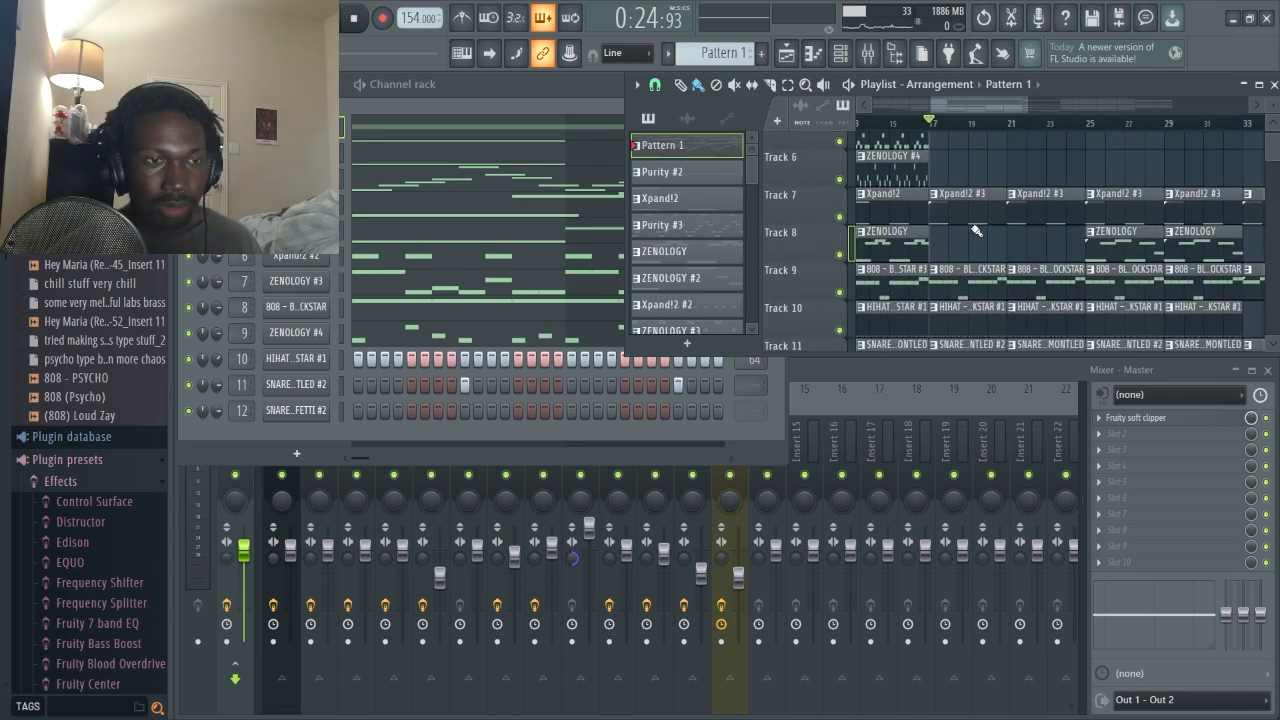
Solo Track 7 and examine the Xpand!2 #3 pattern's notes in the piano roll, closing it when done.
left_click(839, 216, "ctrl")
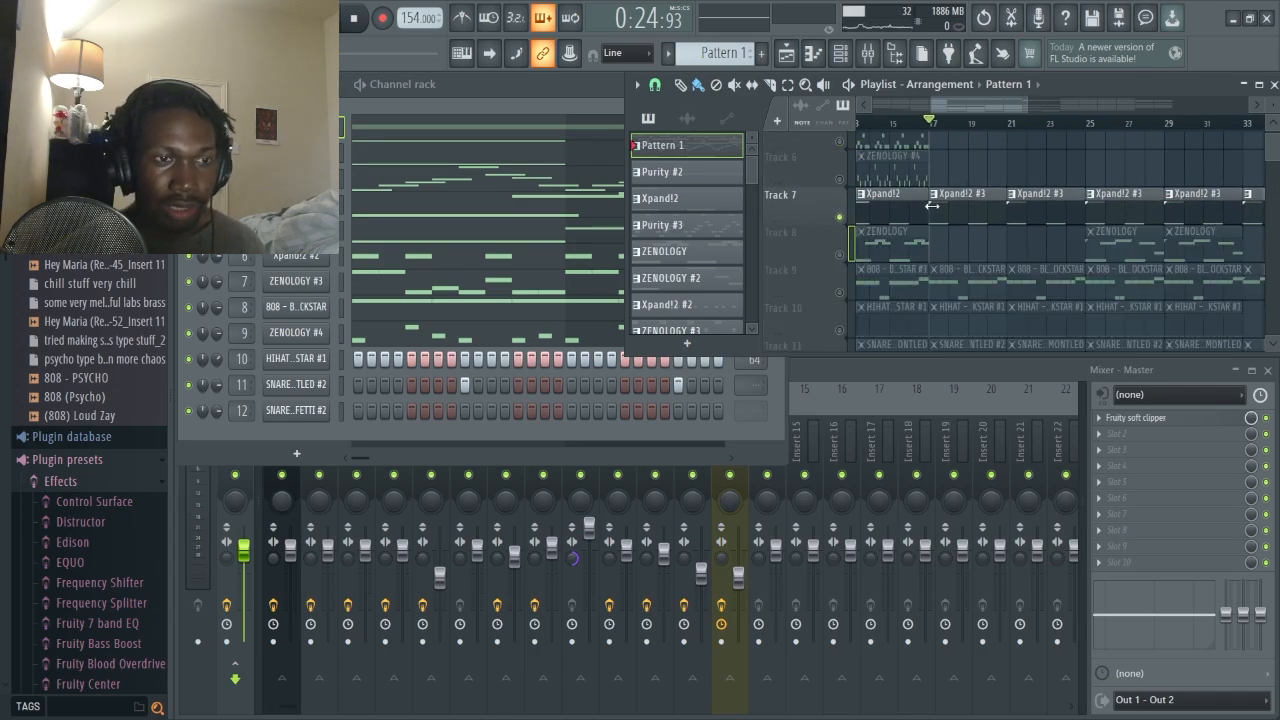
left_click(956, 196)
left_click(517, 159)
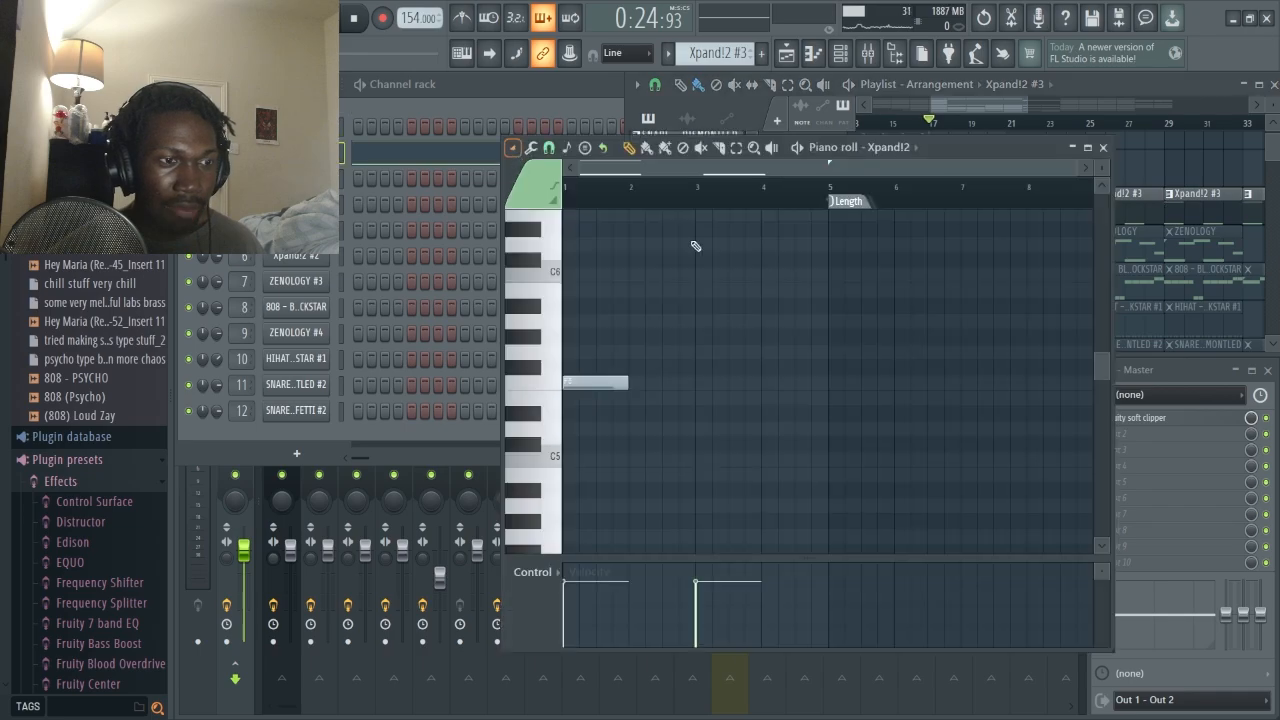
scroll(682, 285, "up", 5)
scroll(670, 288, "down", 5)
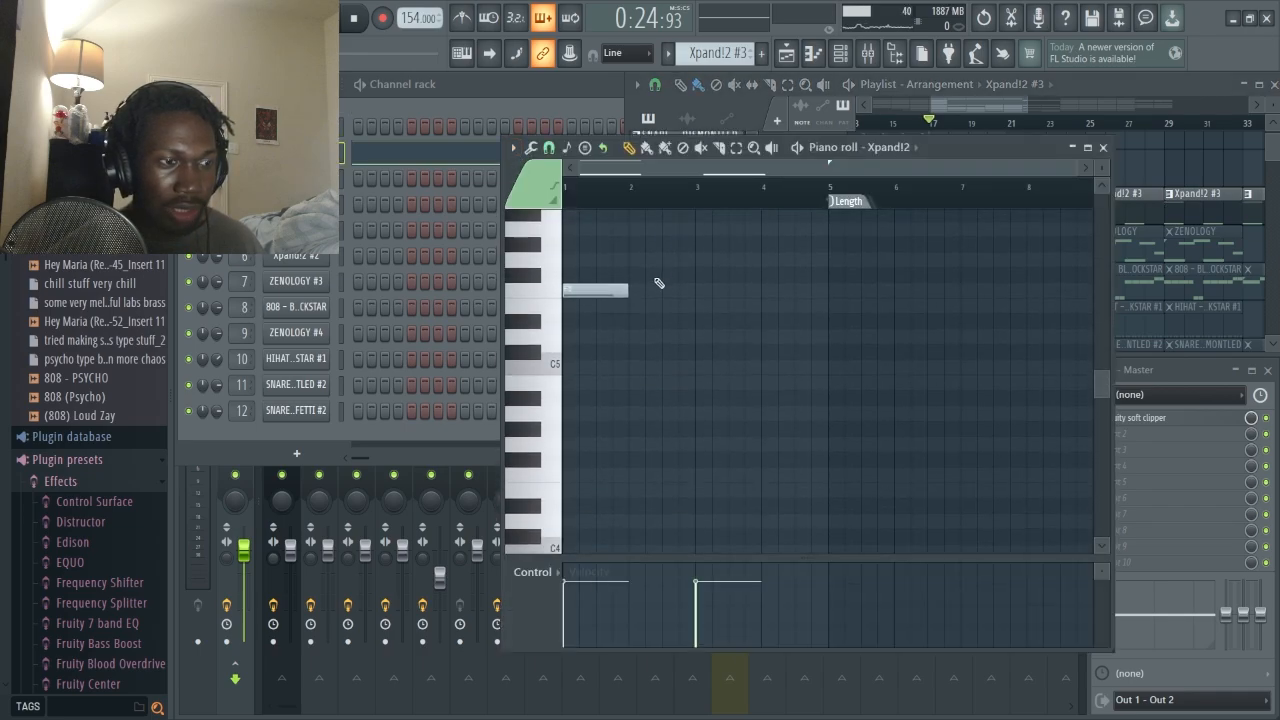
left_click(1103, 148)
Switch the solo to Track 9 and back to Track 7 to revisit its Xpand!2 #3 clip at bar 17.
right_click(839, 293)
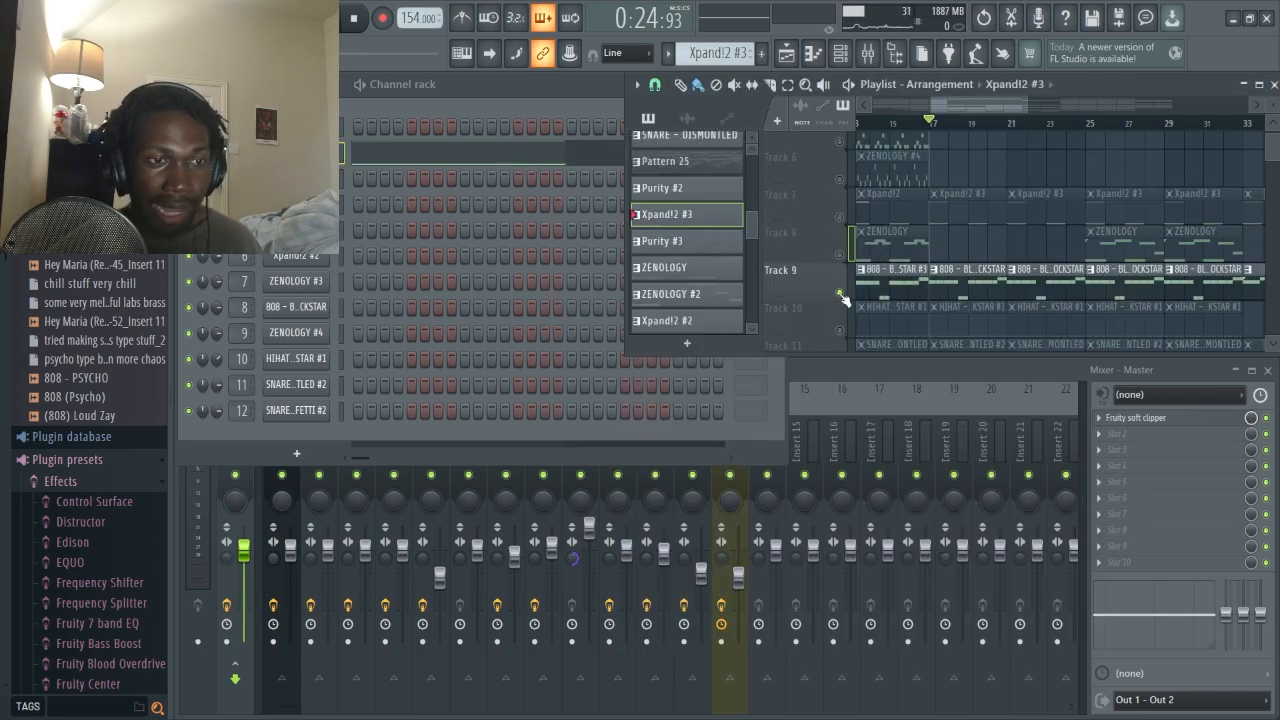
right_click(840, 217)
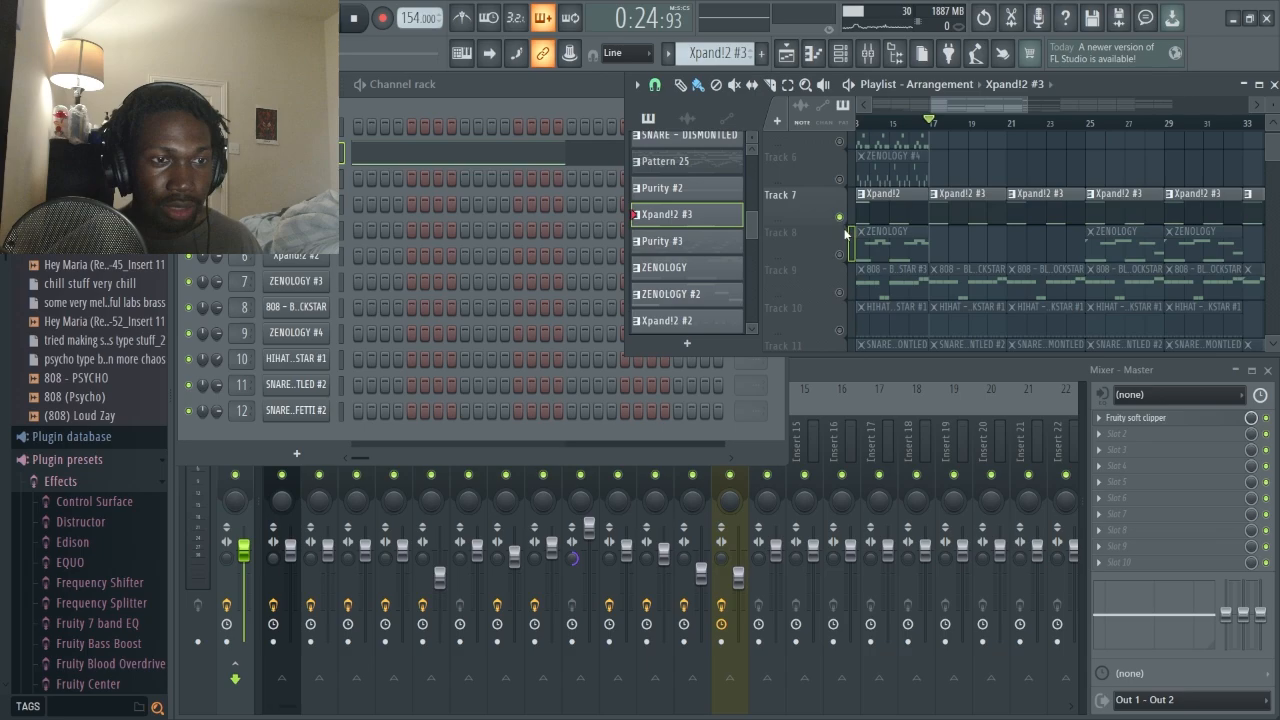
double_click(970, 201)
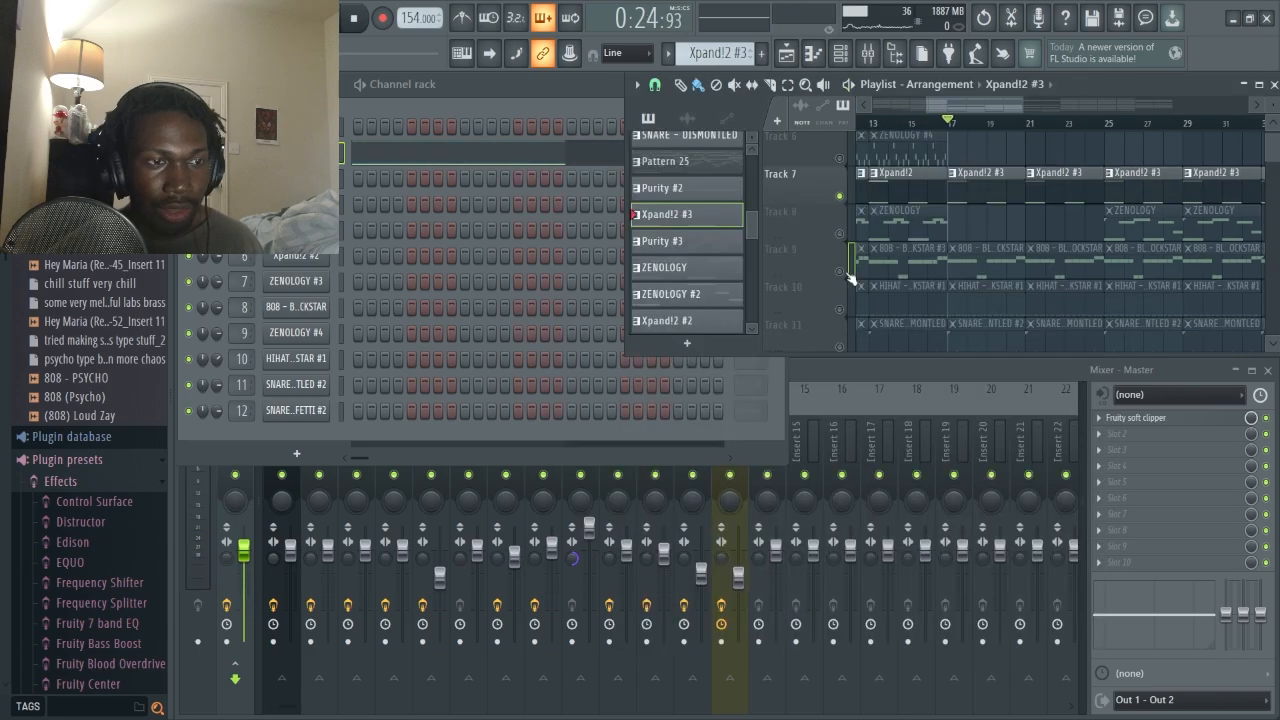
Solo Track 9, examine the 808 - BLACK ROCKSTAR pattern's notes in the piano roll with playback, and close the piano roll.
right_click(840, 272)
scroll(959, 263, "down", 1)
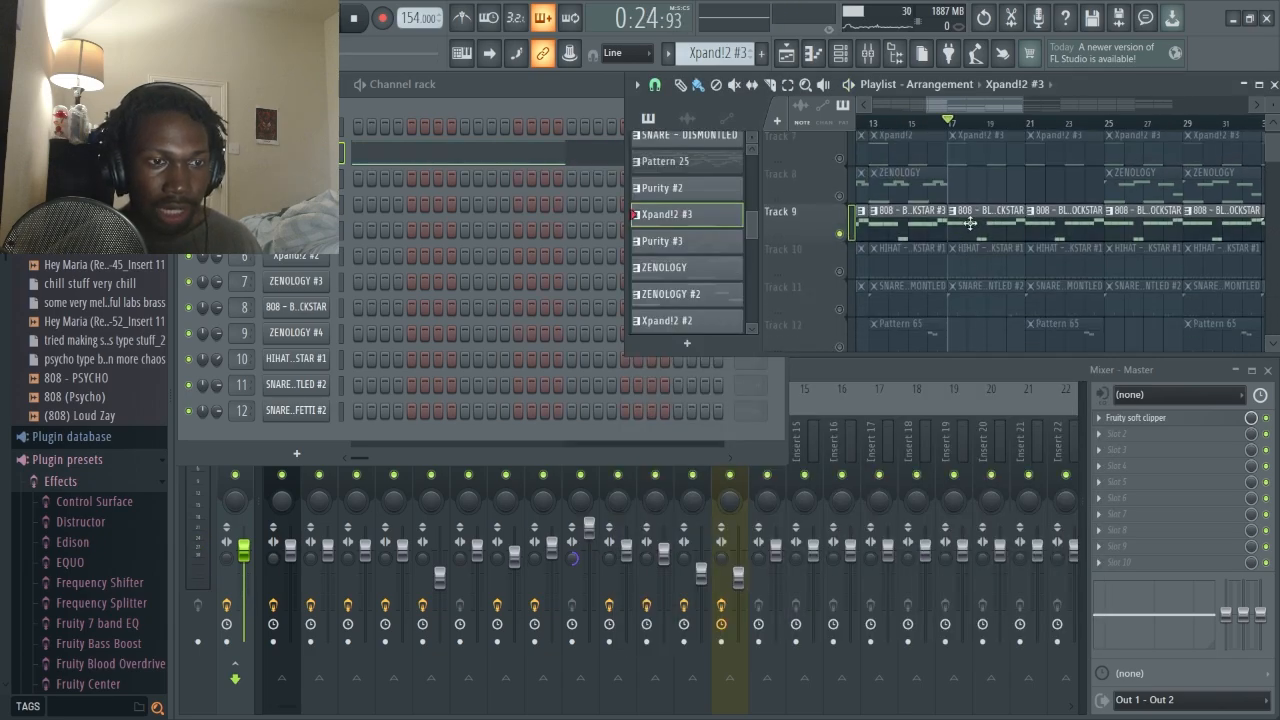
left_click(970, 222)
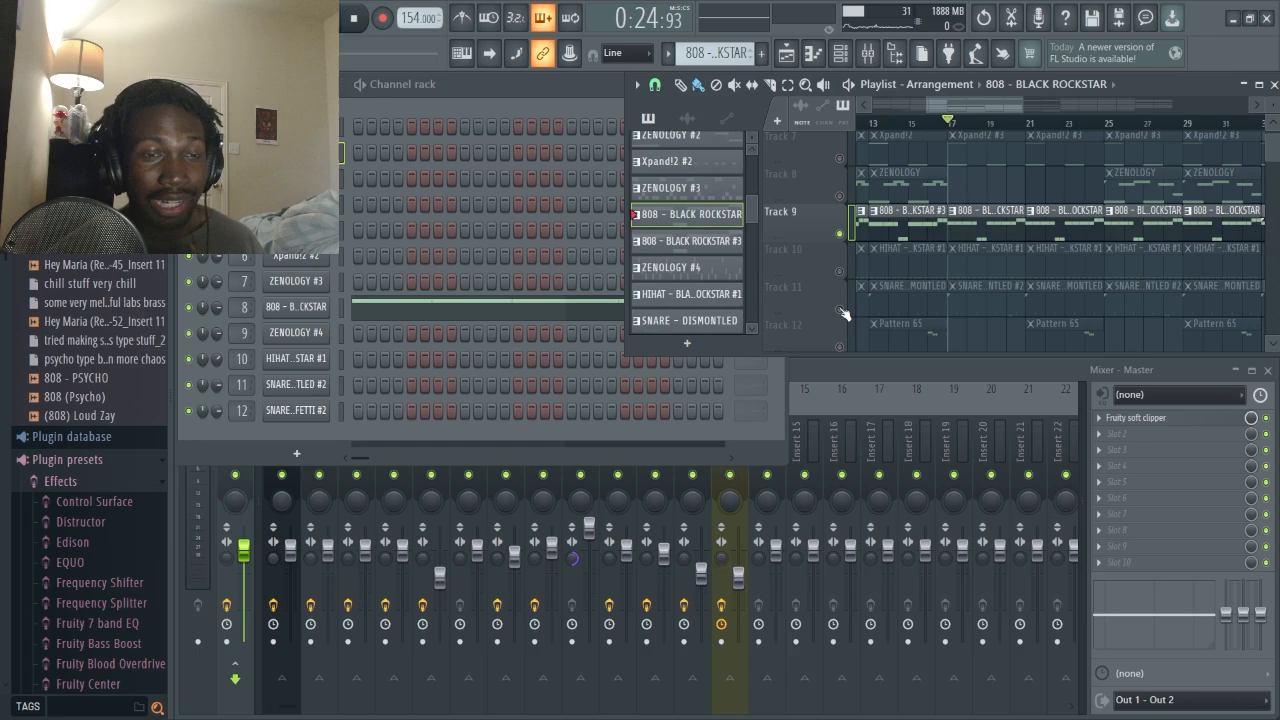
double_click(979, 231)
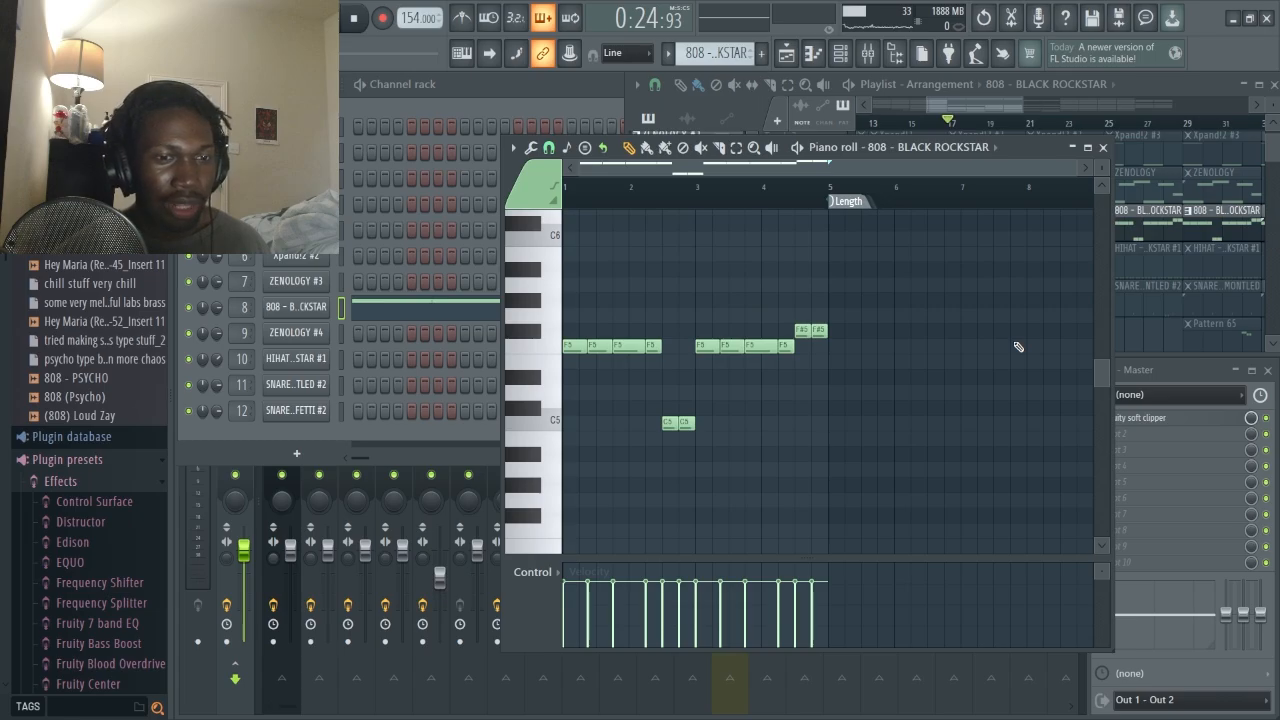
key("space")
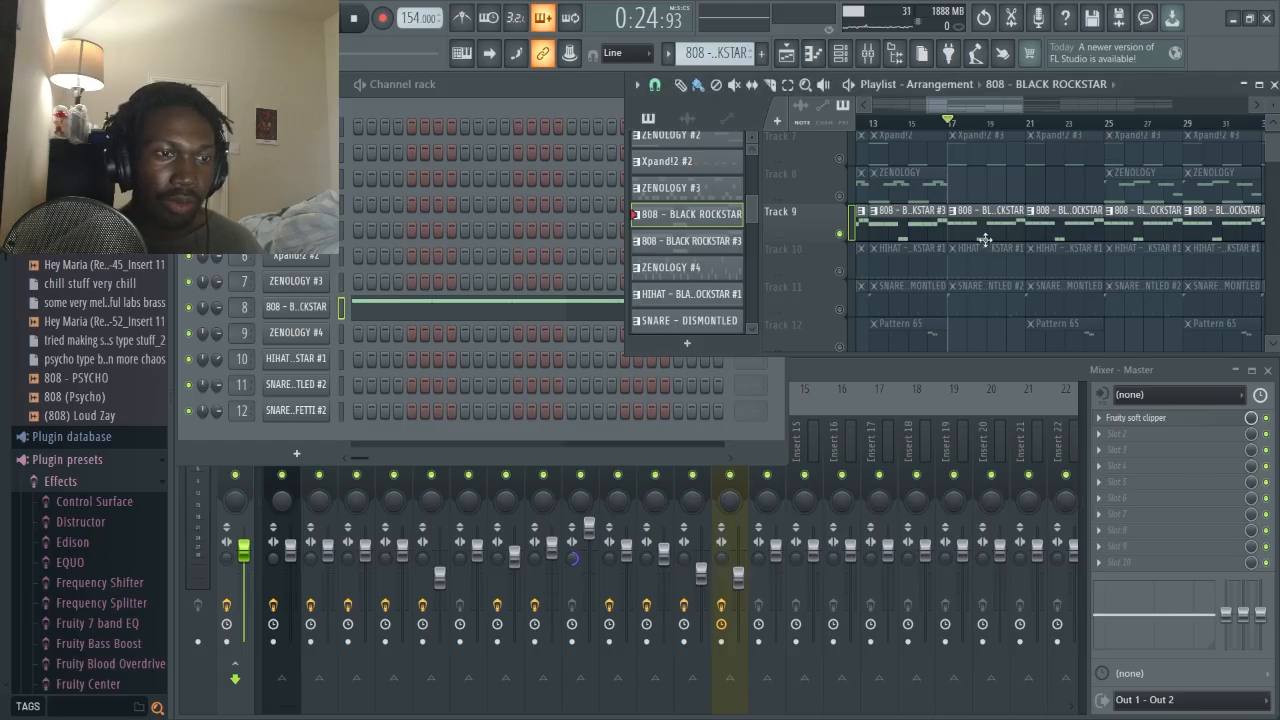
double_click(985, 240)
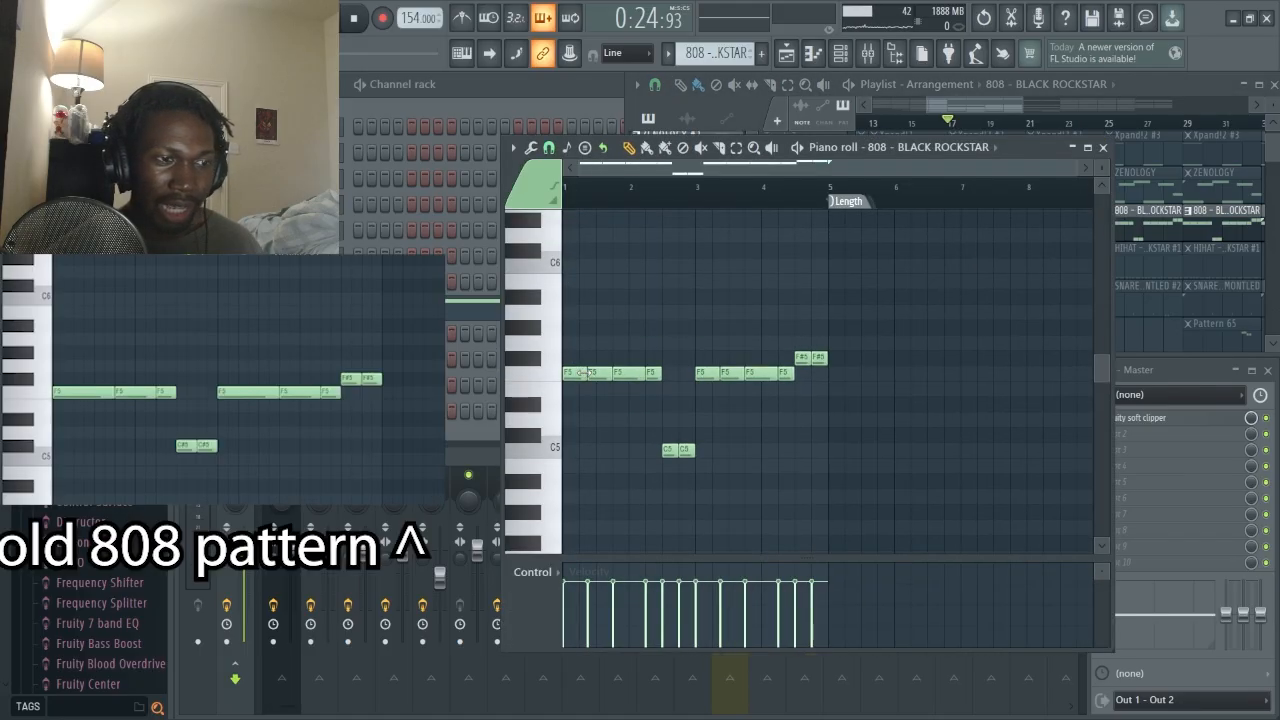
left_click(1103, 148)
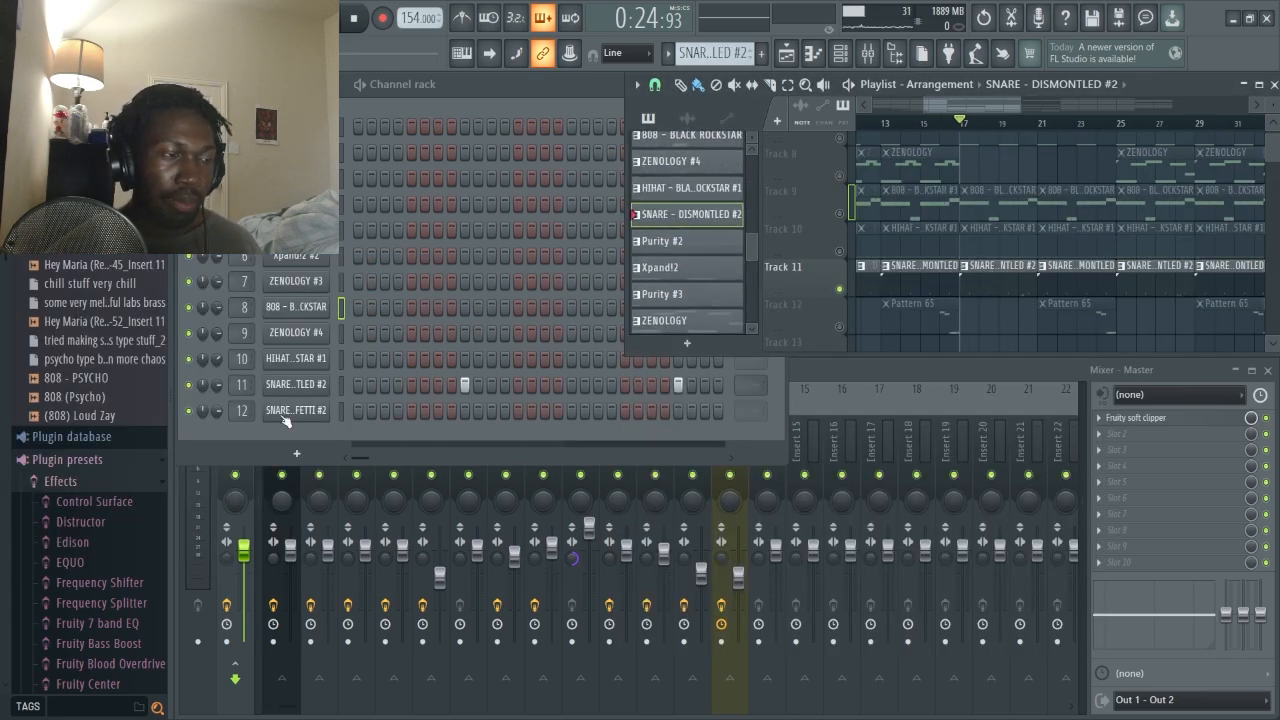
Open the SNARE - DISMONTLED #2 channel's notes in the piano roll and play the part.
left_click(281, 385)
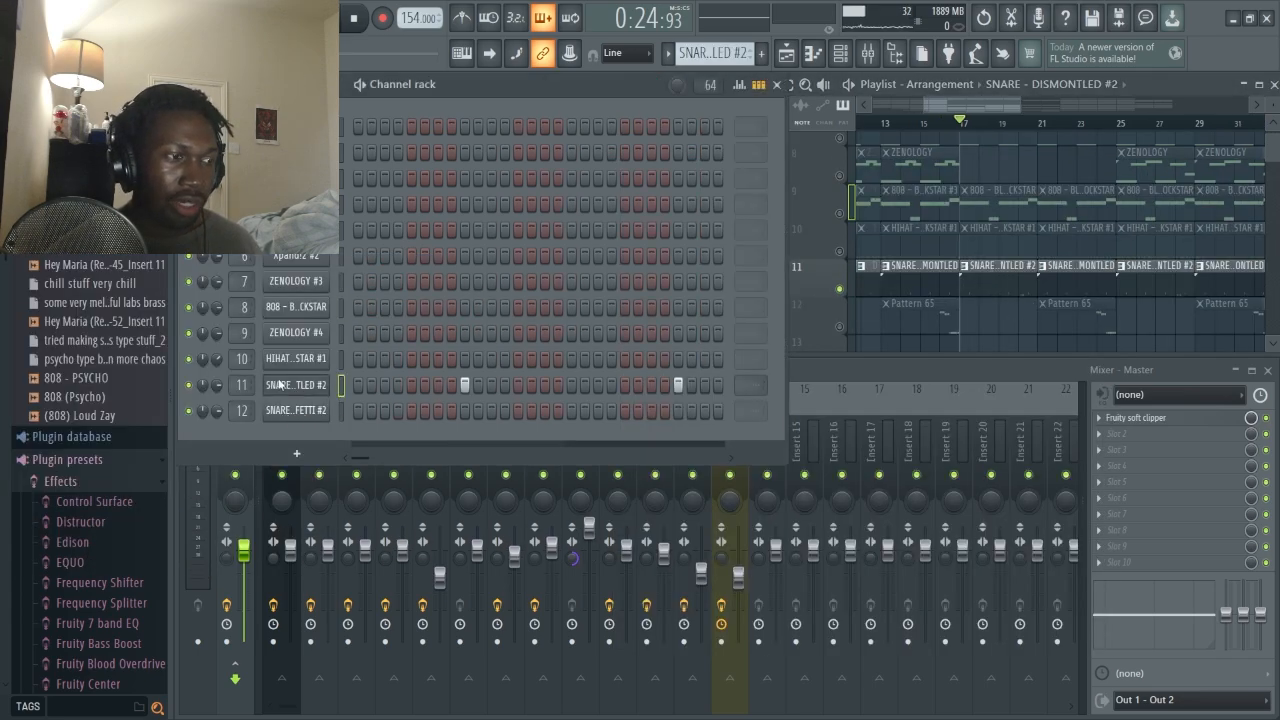
left_click(355, 388)
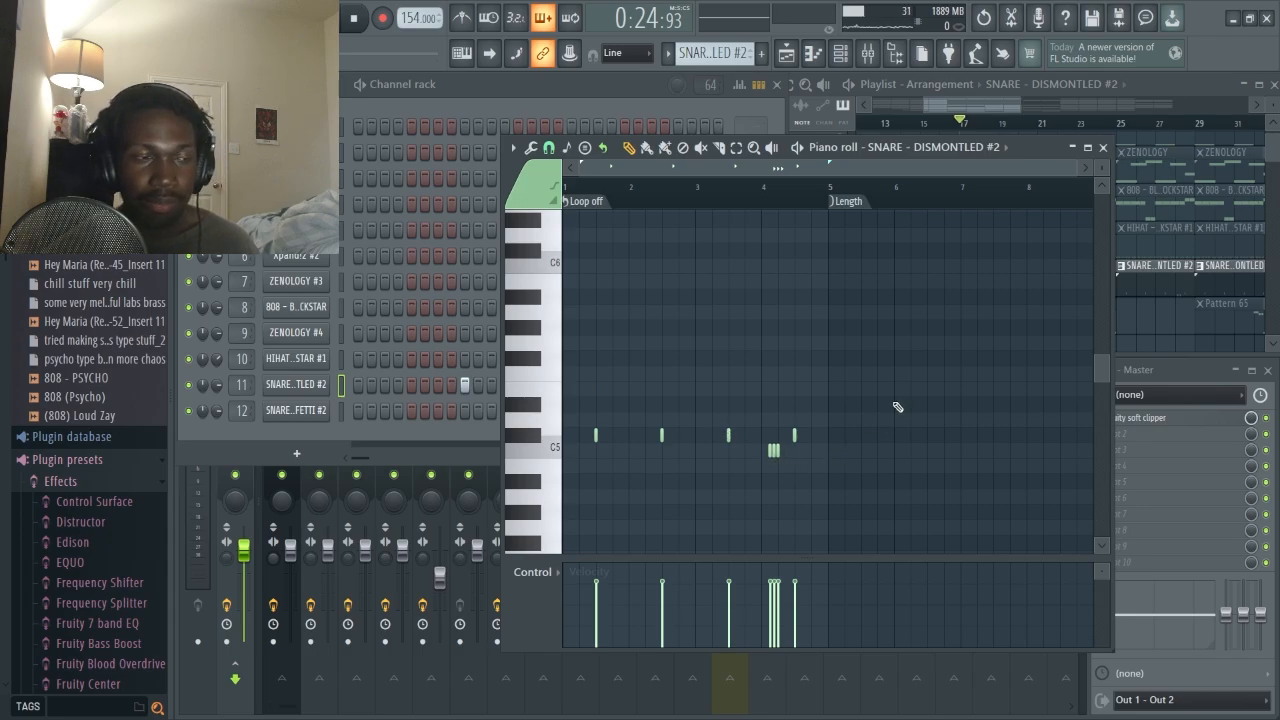
key("space")
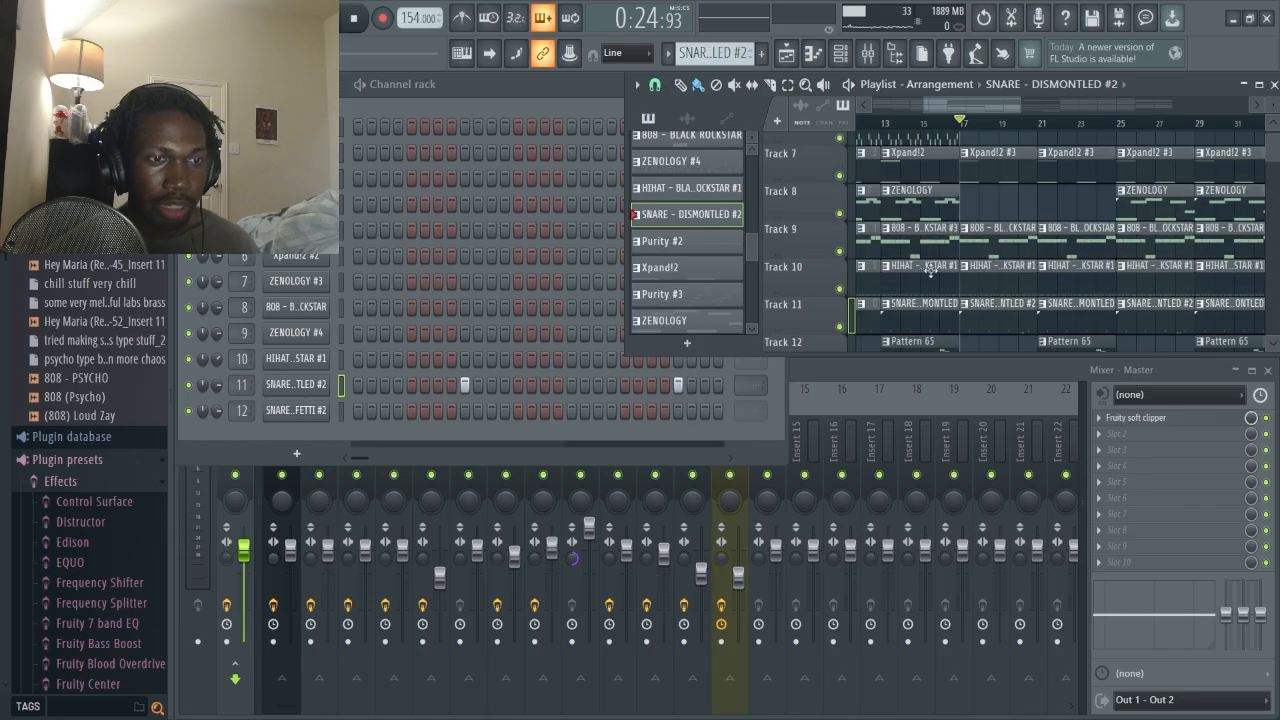
Examine the drum and melody clip layout across the playlist, down to the pattern clips on Track 12.
scroll(1057, 238, "down", 1)
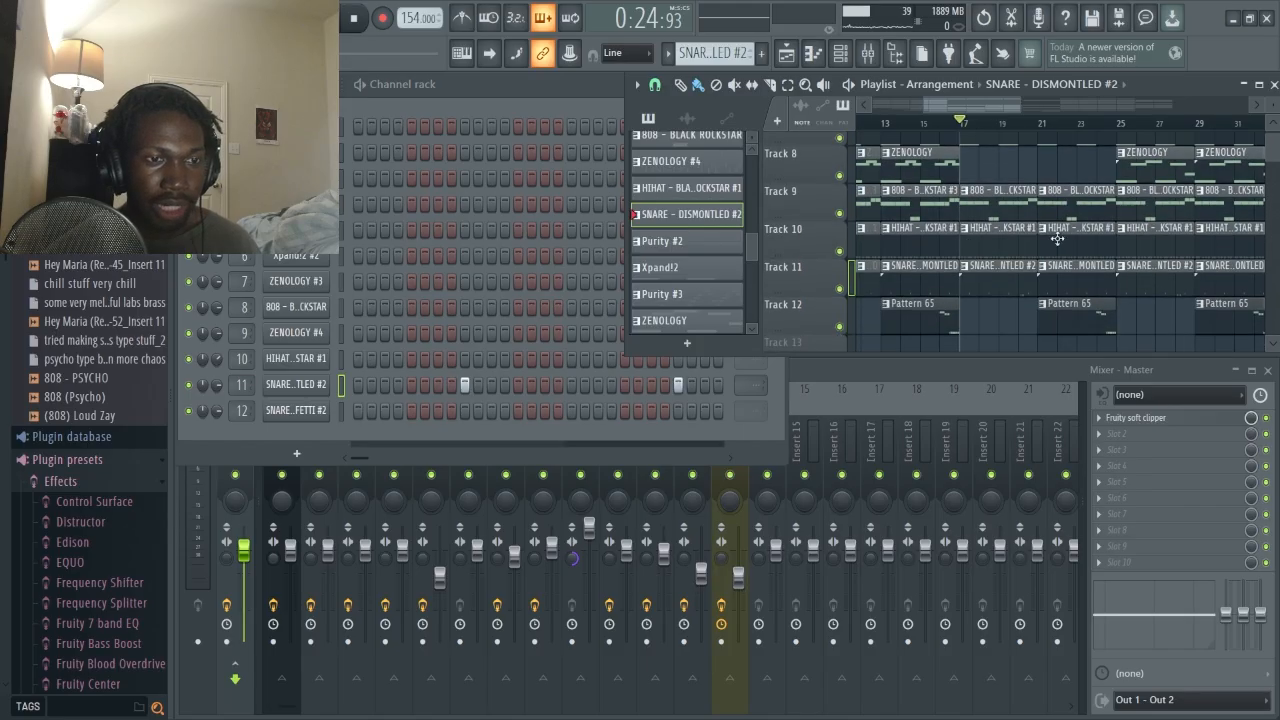
scroll(1057, 243, "up", 5)
scroll(1085, 246, "down", 6)
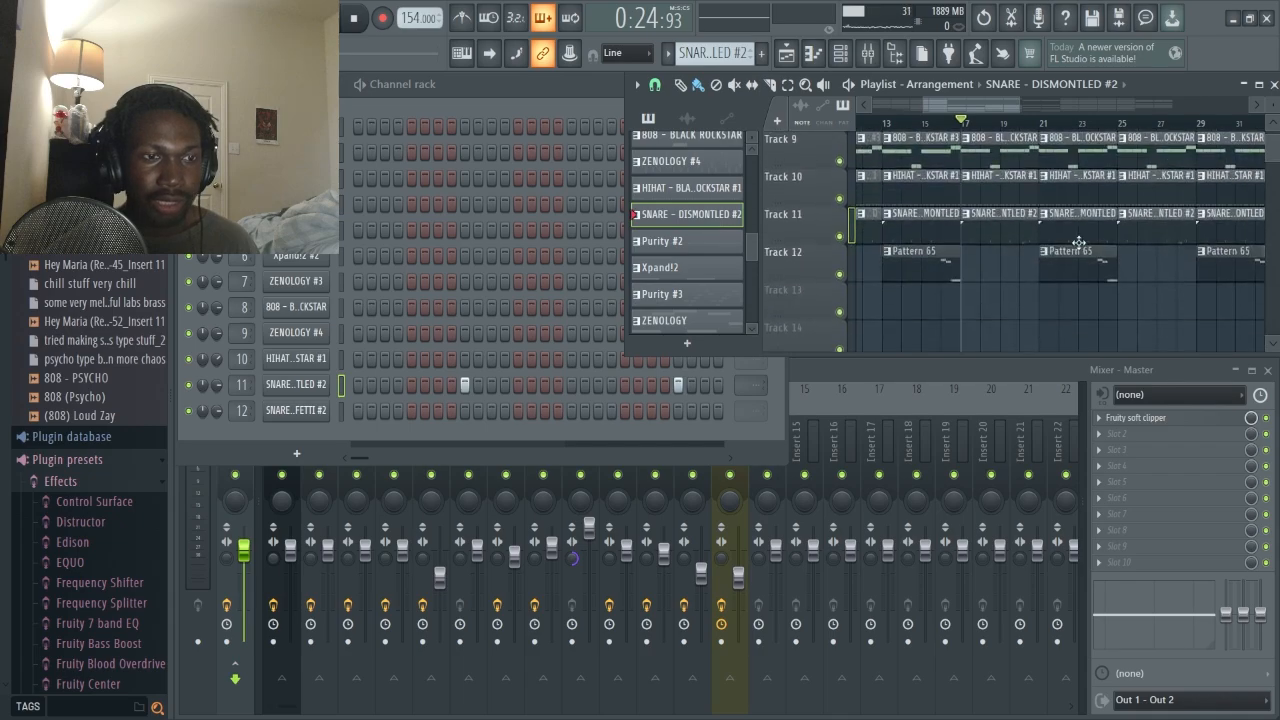
scroll(1078, 222, "up", 3)
scroll(1076, 226, "down", 3)
scroll(1074, 229, "down", 3)
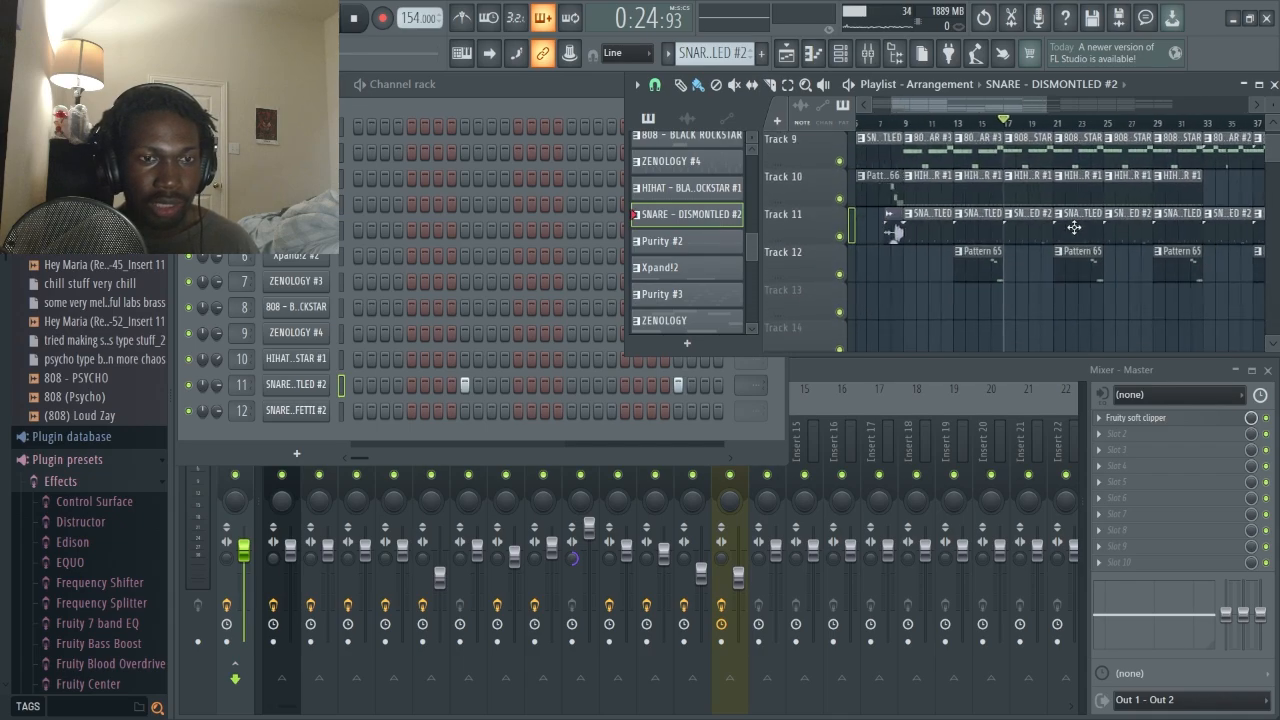
left_click_drag(1070, 231, 1041, 263)
scroll(1041, 263, "down", 1)
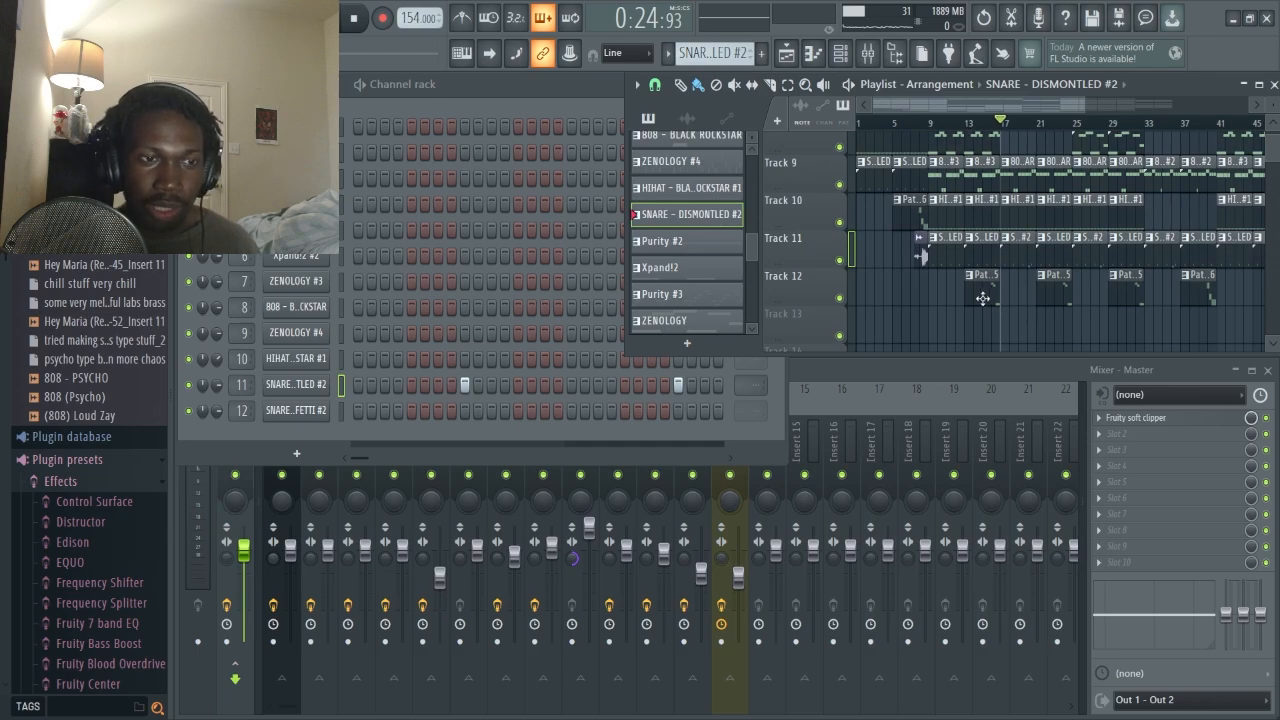
left_click_drag(1076, 261, 1043, 295)
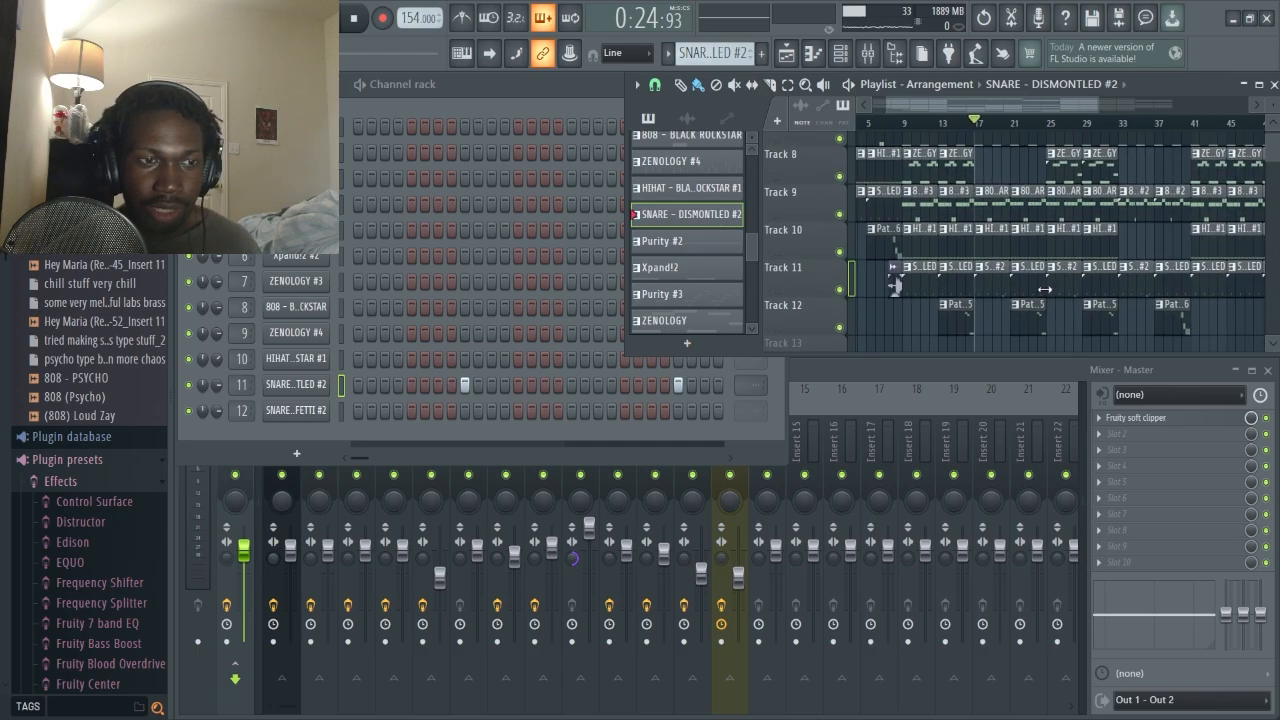
Select the Pattern 65 clip on Track 12 and examine its SNARE - CONFETTI #2 notes between bars 4 and 5.
scroll(1032, 300, "up", 2)
left_click(1030, 308)
left_click(699, 412)
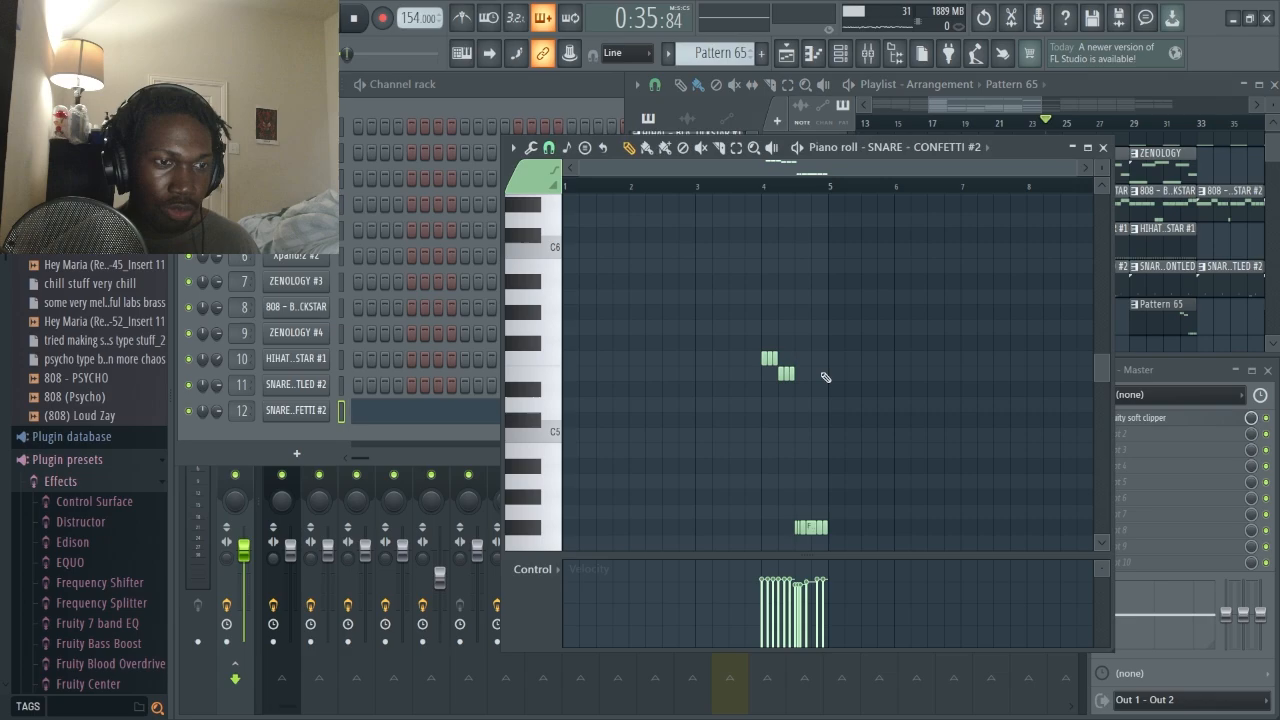
scroll(808, 358, "down", 2)
left_click_drag(808, 358, 937, 491, "ctrl")
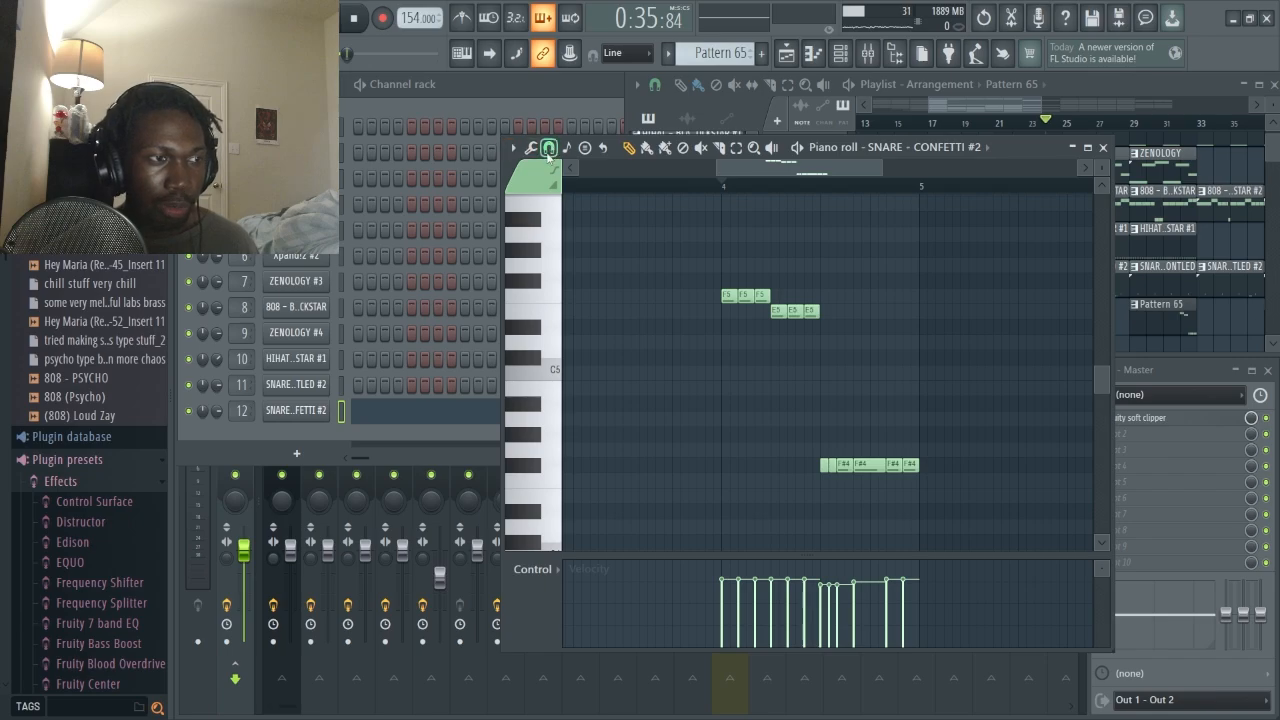
Return to the playlist and play the section from bar 17 to bar 25, reviewing its active tracks.
left_click(1213, 221)
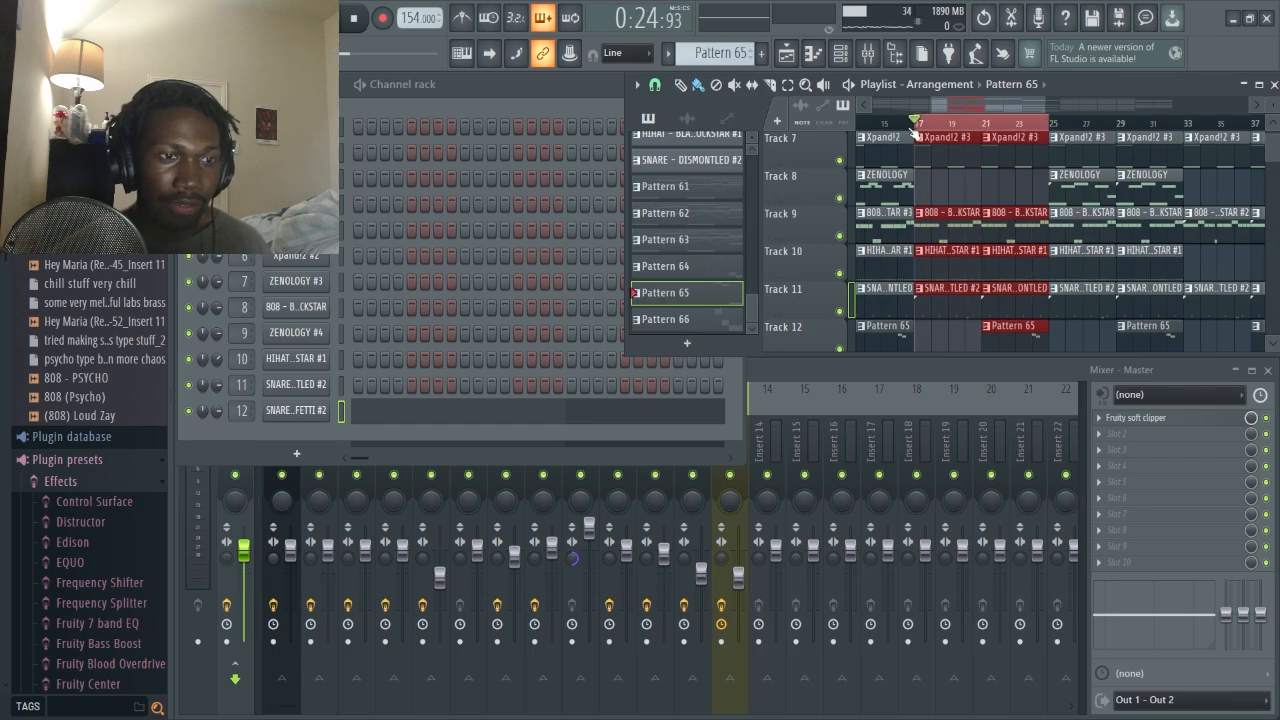
scroll(1000, 210, "up", 5)
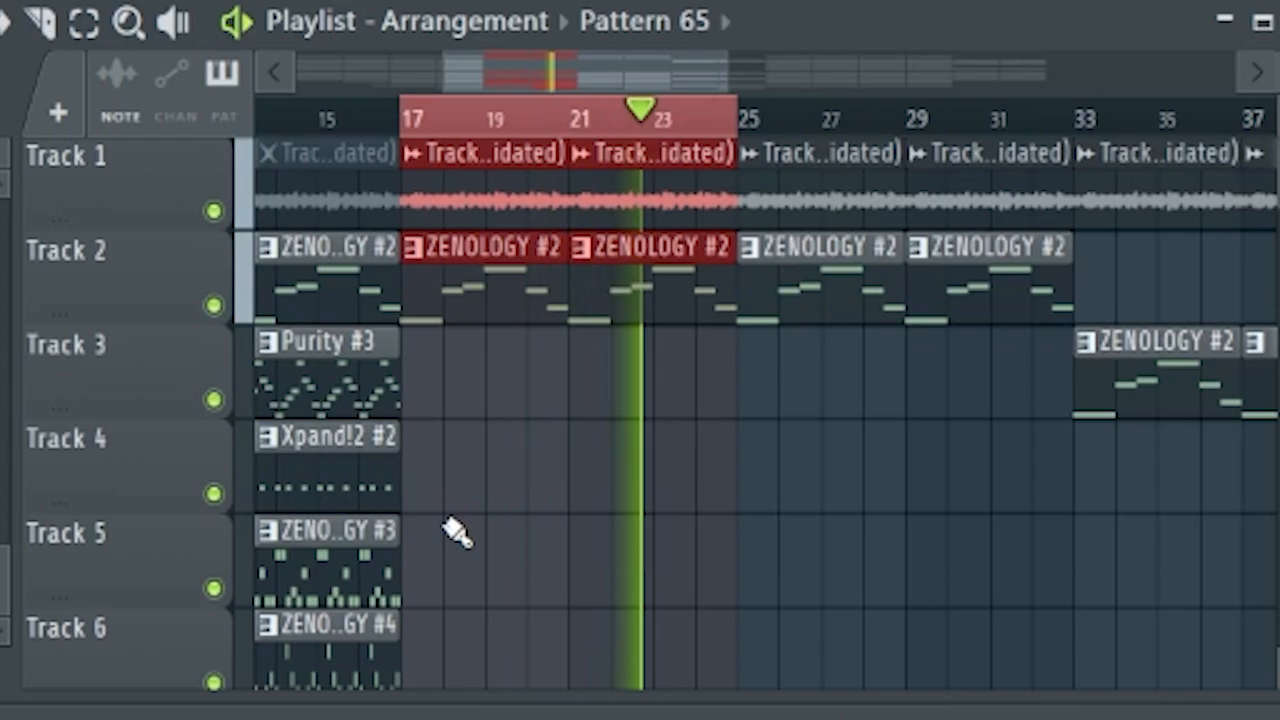
scroll(470, 520, "down", 2)
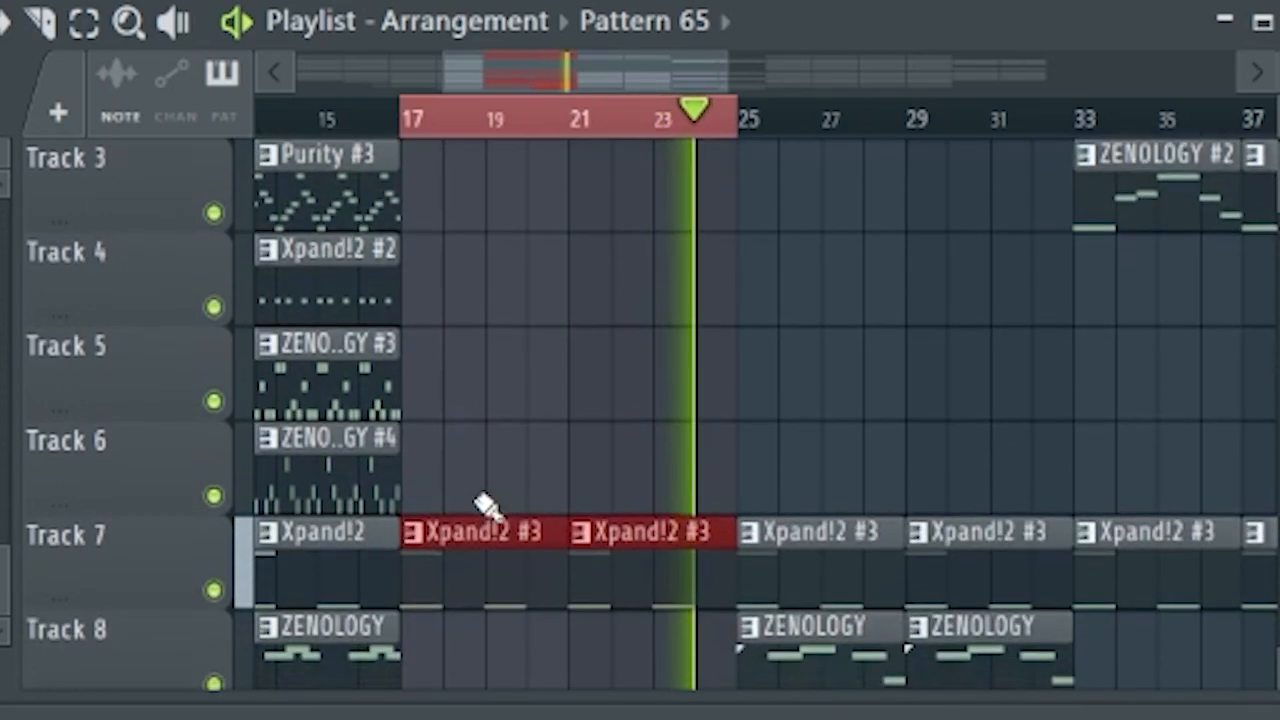
scroll(483, 503, "down", 4)
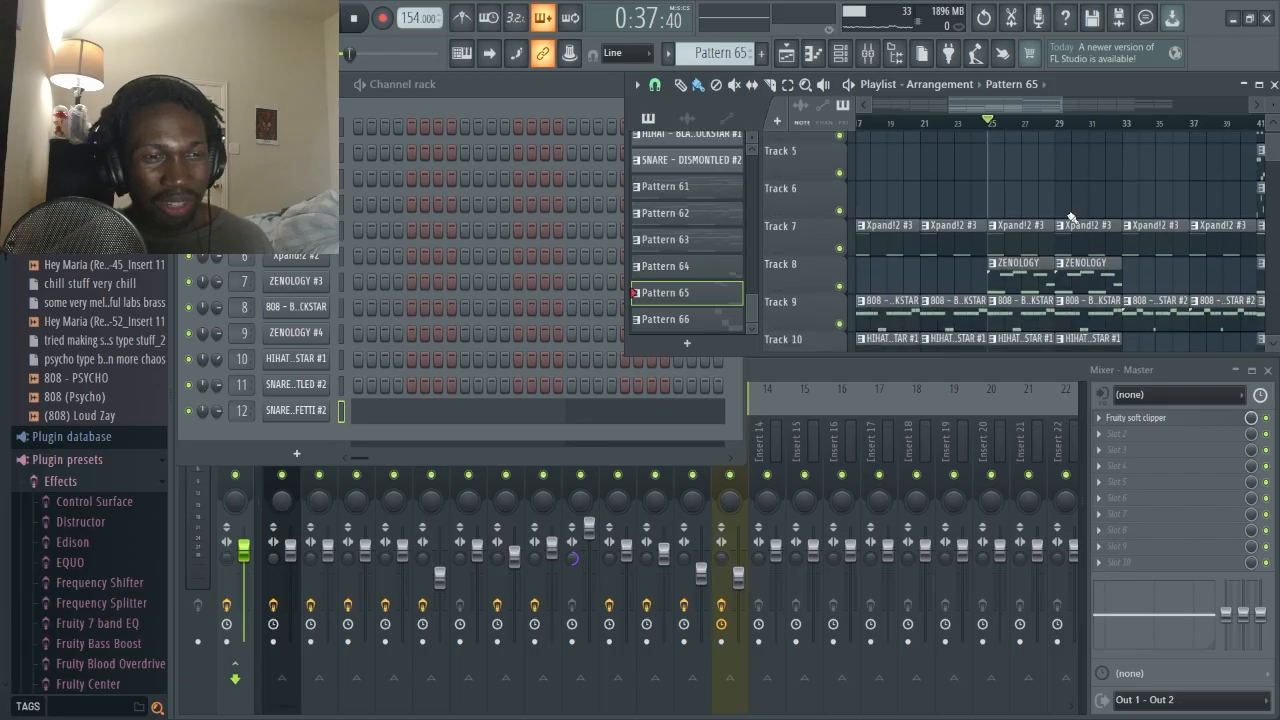
Select the ZENOLOGY clip on Track 8 at bar 25 and check its instrument preset and mixer effects.
scroll(1068, 222, "down", 2)
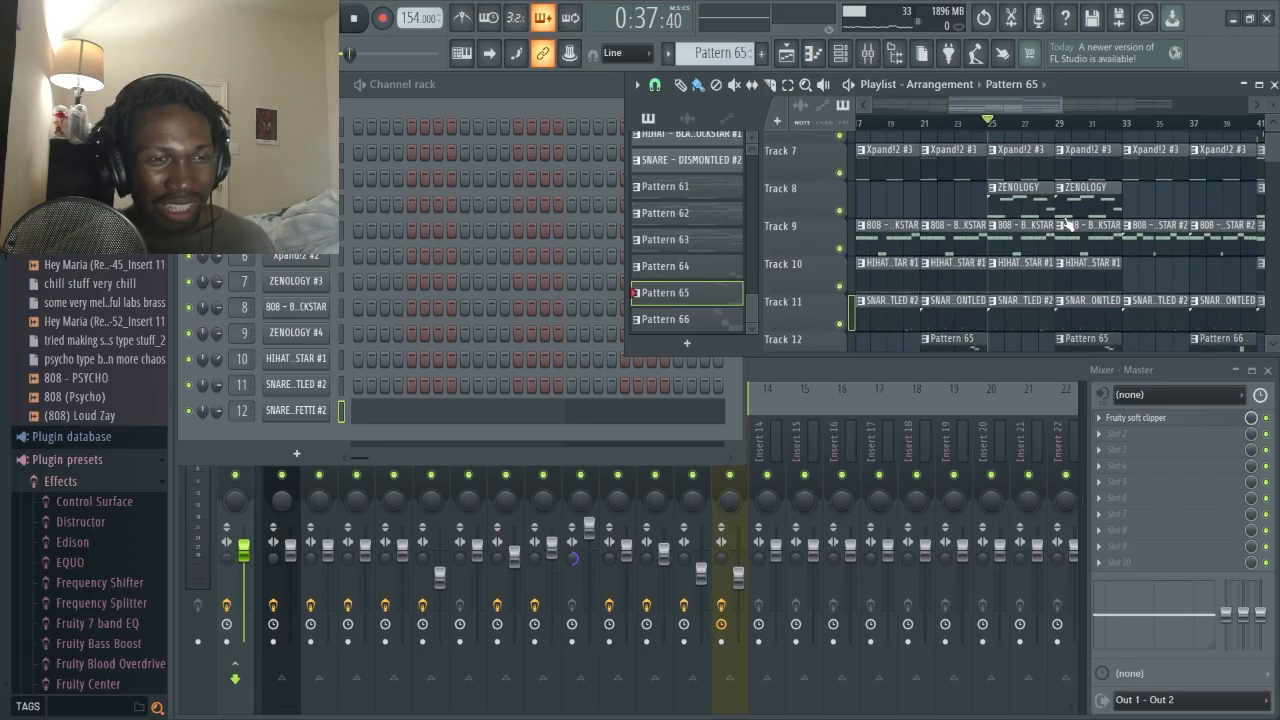
left_click(1008, 208)
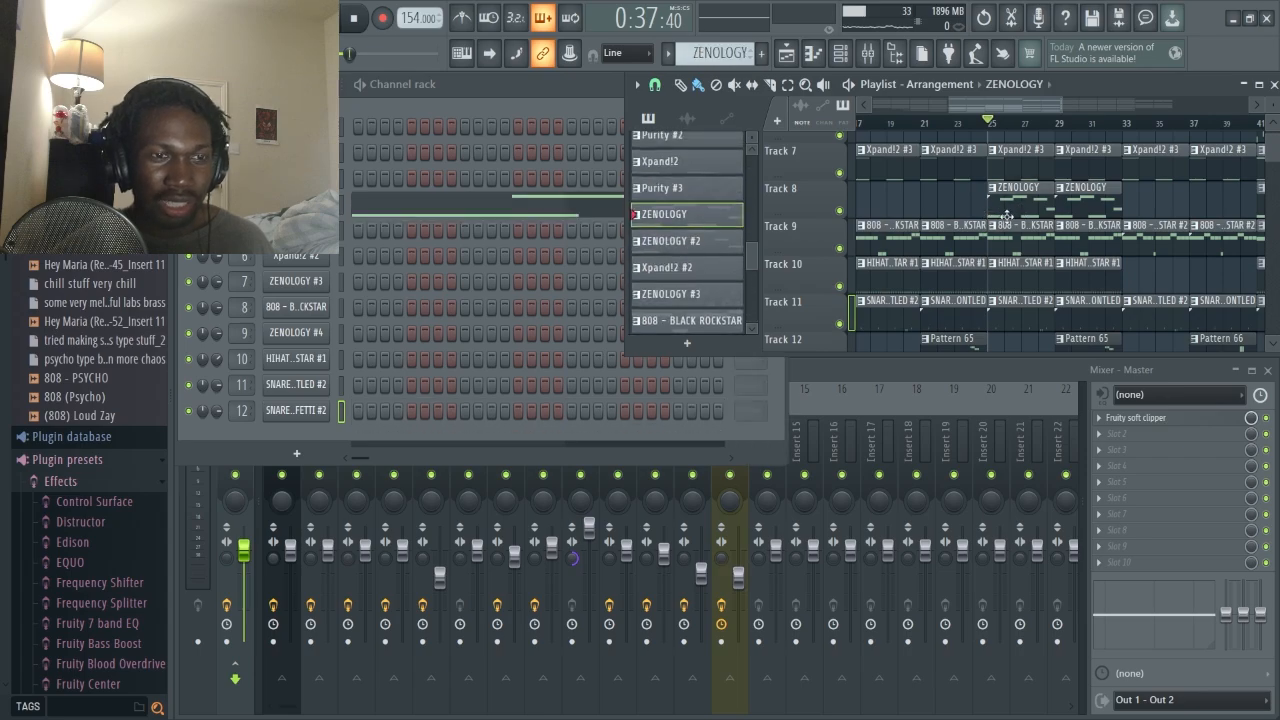
scroll(1037, 215, "up", 5)
scroll(1040, 218, "down", 3)
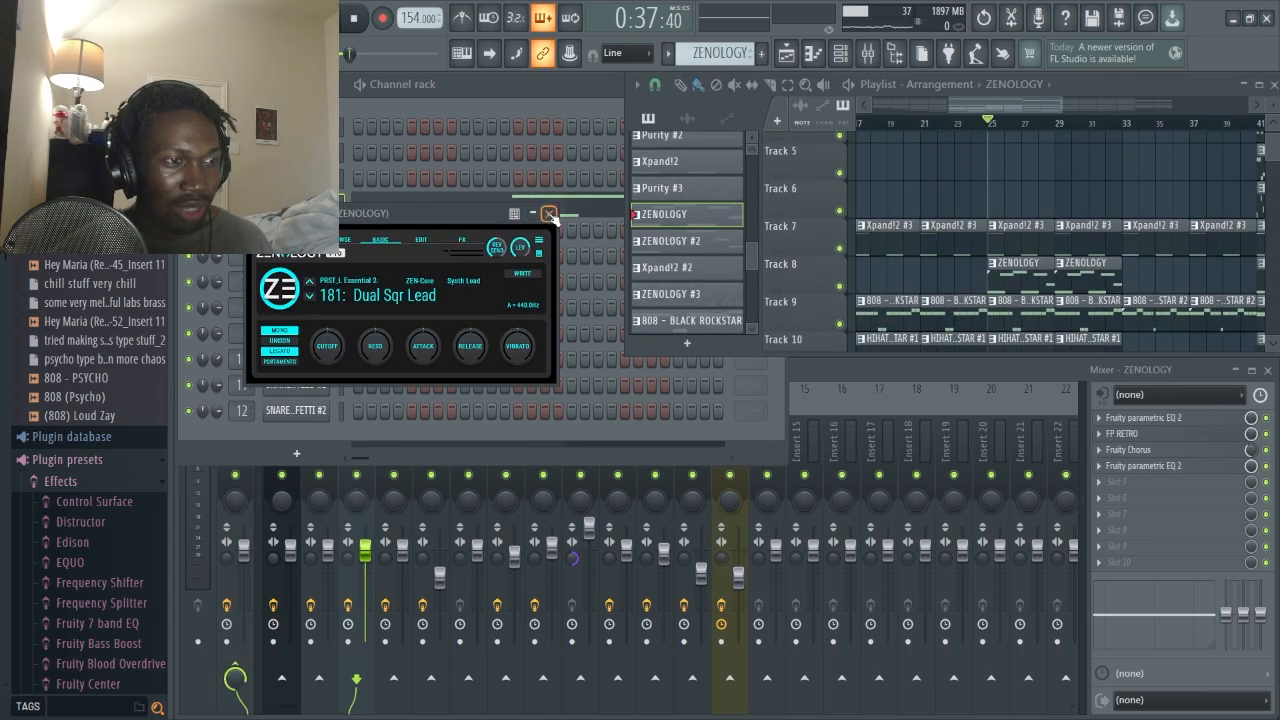
Examine the ZENOLOGY notes in the piano roll, then solo Track 8 in the playlist to audition its clips at bar 25.
left_click(549, 214)
left_click(612, 210)
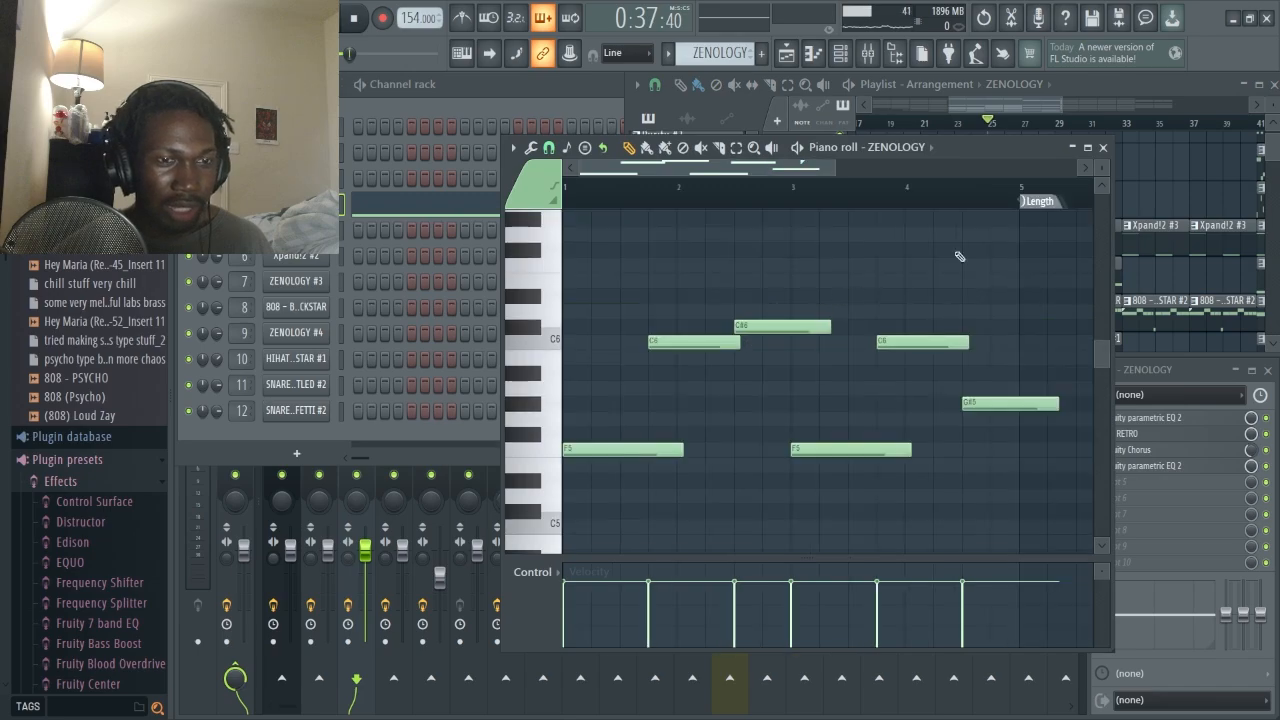
left_click(1083, 249)
right_click(840, 287)
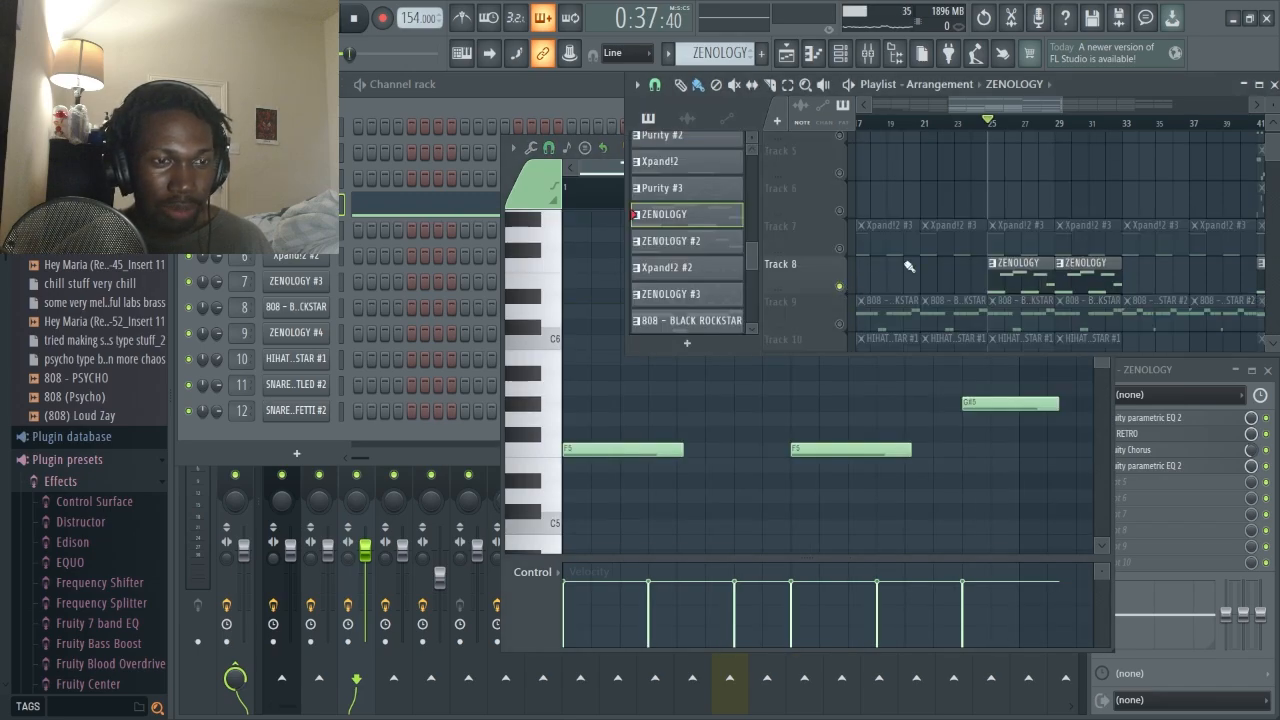
double_click(1026, 264)
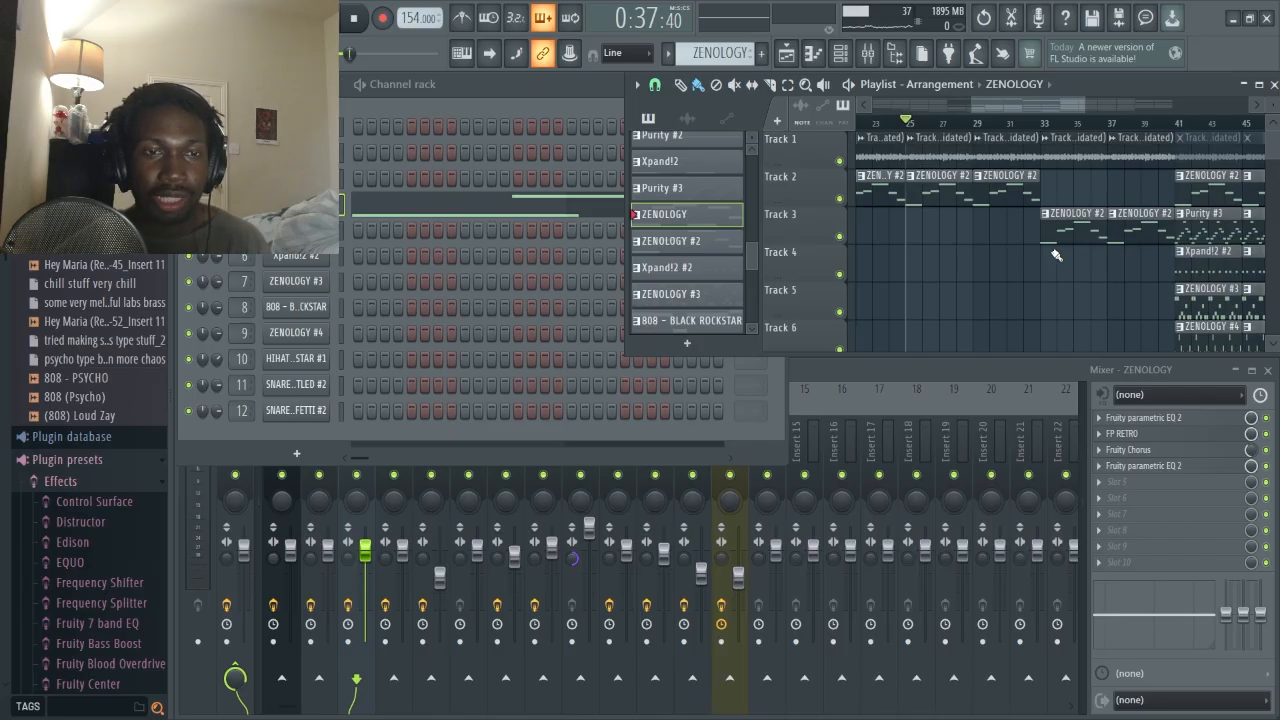
Look over the playlist beyond bar 25 and move the playback position to bar 33.
scroll(988, 251, "down", 5)
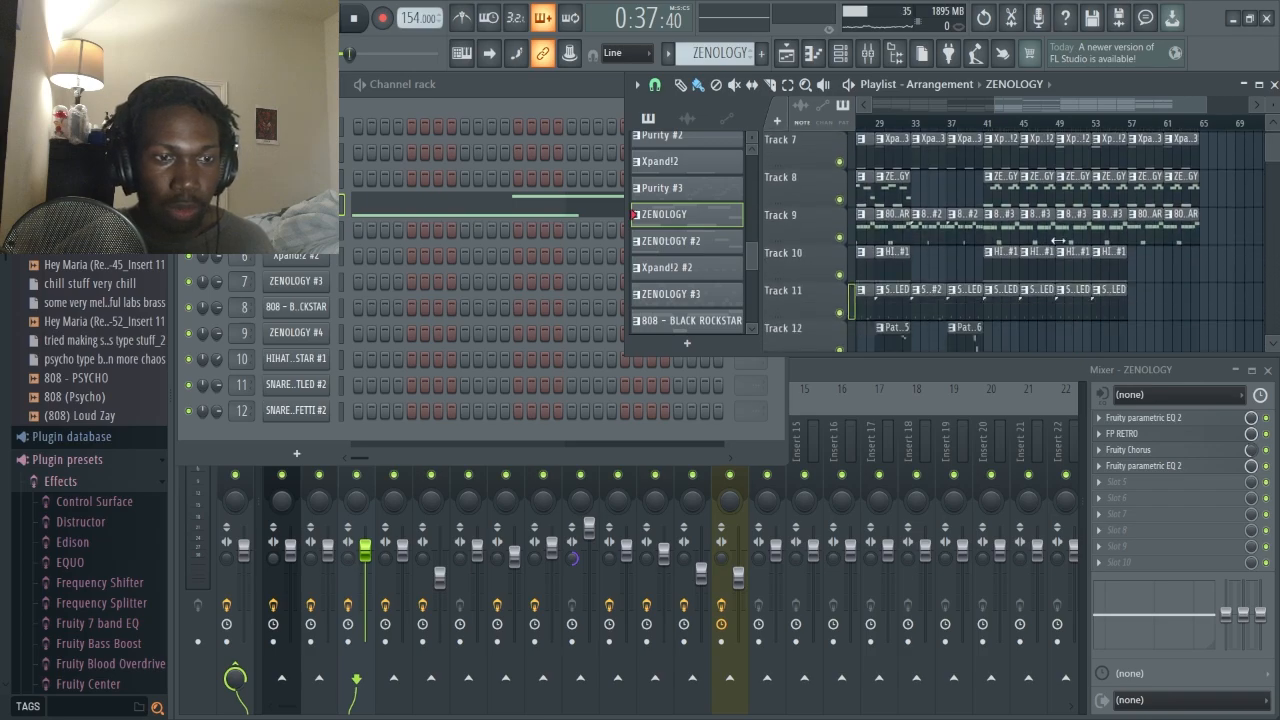
scroll(1035, 240, "down", 3)
scroll(1129, 197, "up", 5)
scroll(1129, 200, "up", 2)
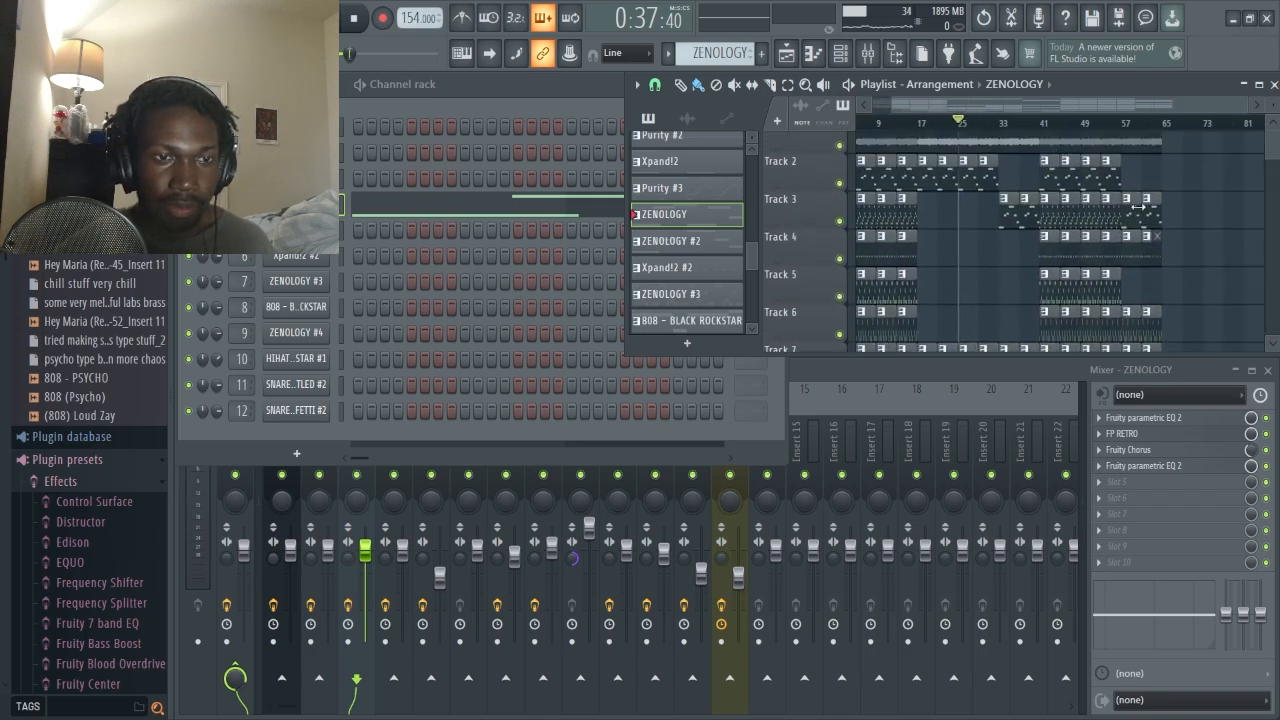
left_click_drag(914, 135, 929, 137)
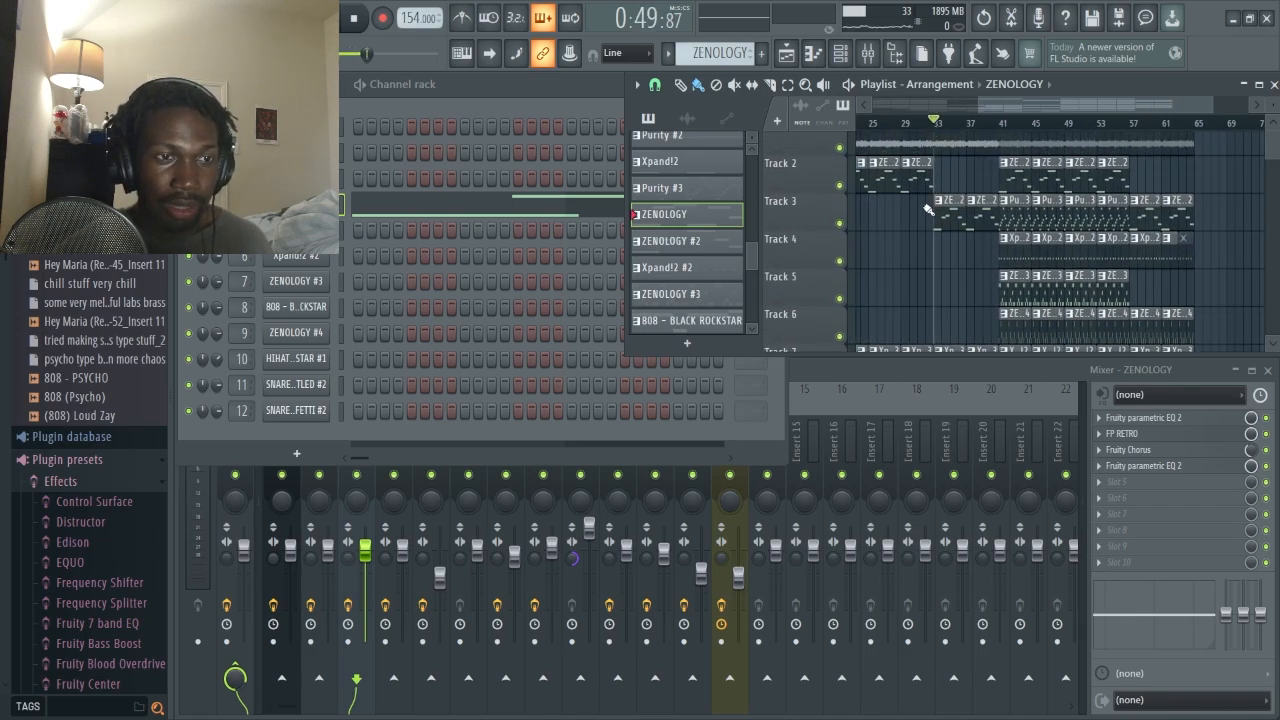
Examine which clips on Tracks 1 to 12 play or drop out between bars 33 and 41.
scroll(925, 204, "down", 4)
scroll(944, 246, "up", 5)
left_click_drag(949, 254, 969, 243)
scroll(969, 244, "down", 2)
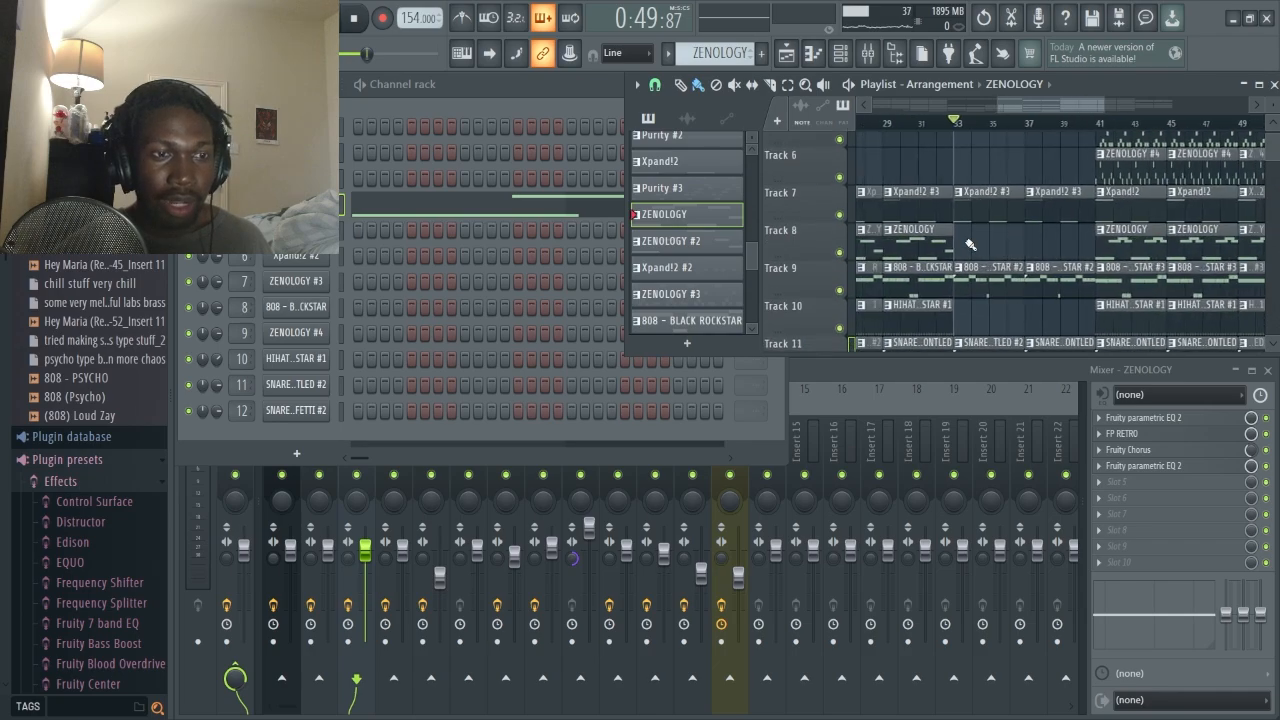
scroll(968, 244, "down", 3)
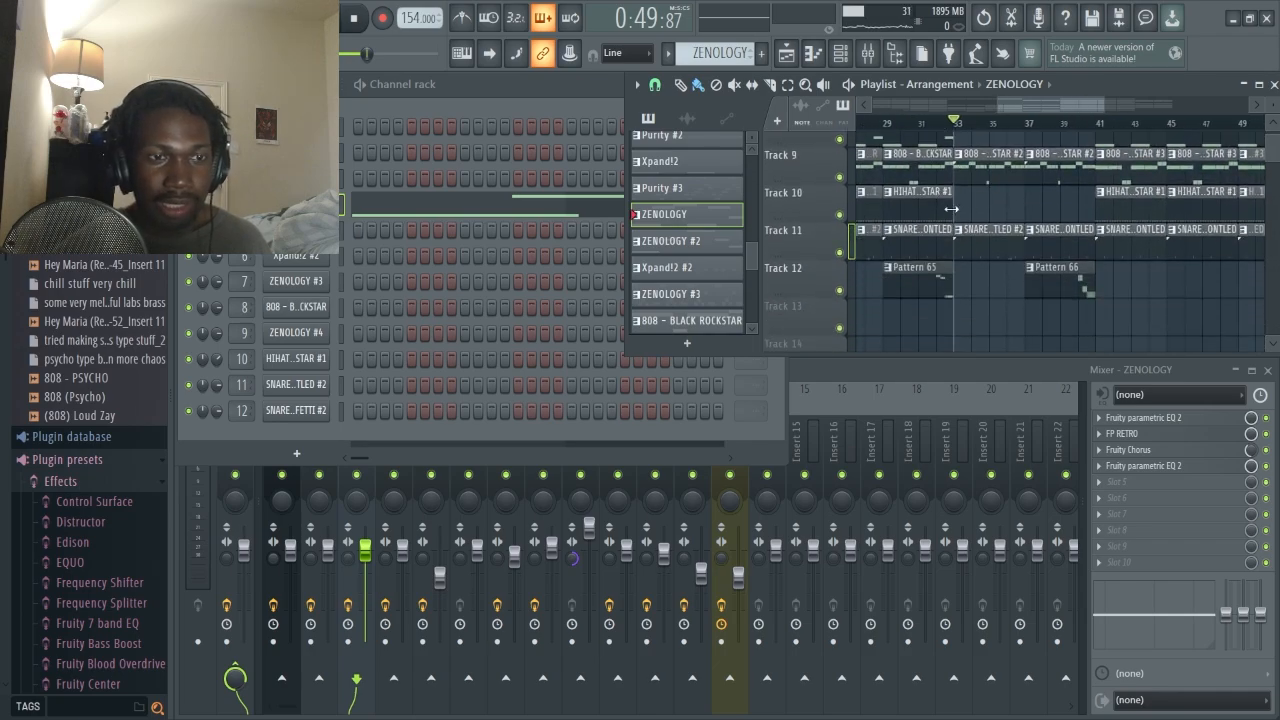
scroll(1024, 266, "down", 3)
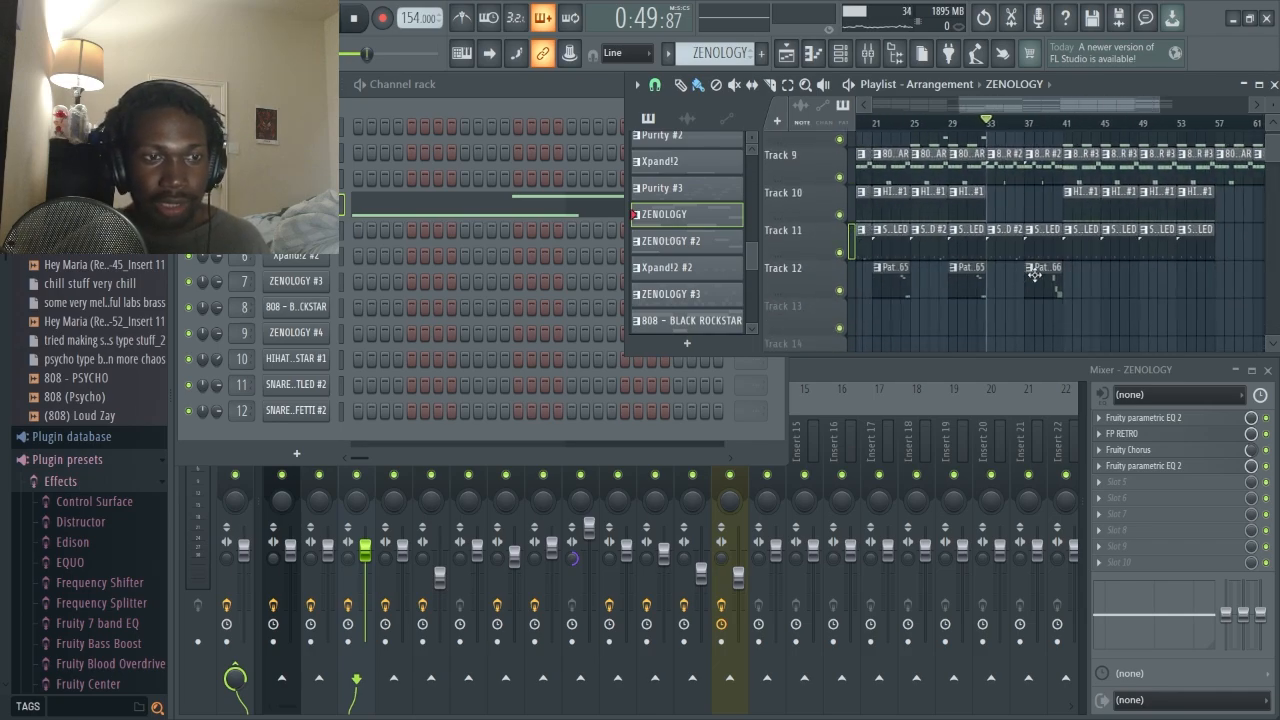
left_click_drag(1036, 274, 1141, 291)
scroll(1046, 214, "up", 2)
left_click_drag(1134, 234, 1104, 294)
scroll(1048, 218, "up", 2)
scroll(1037, 236, "up", 1)
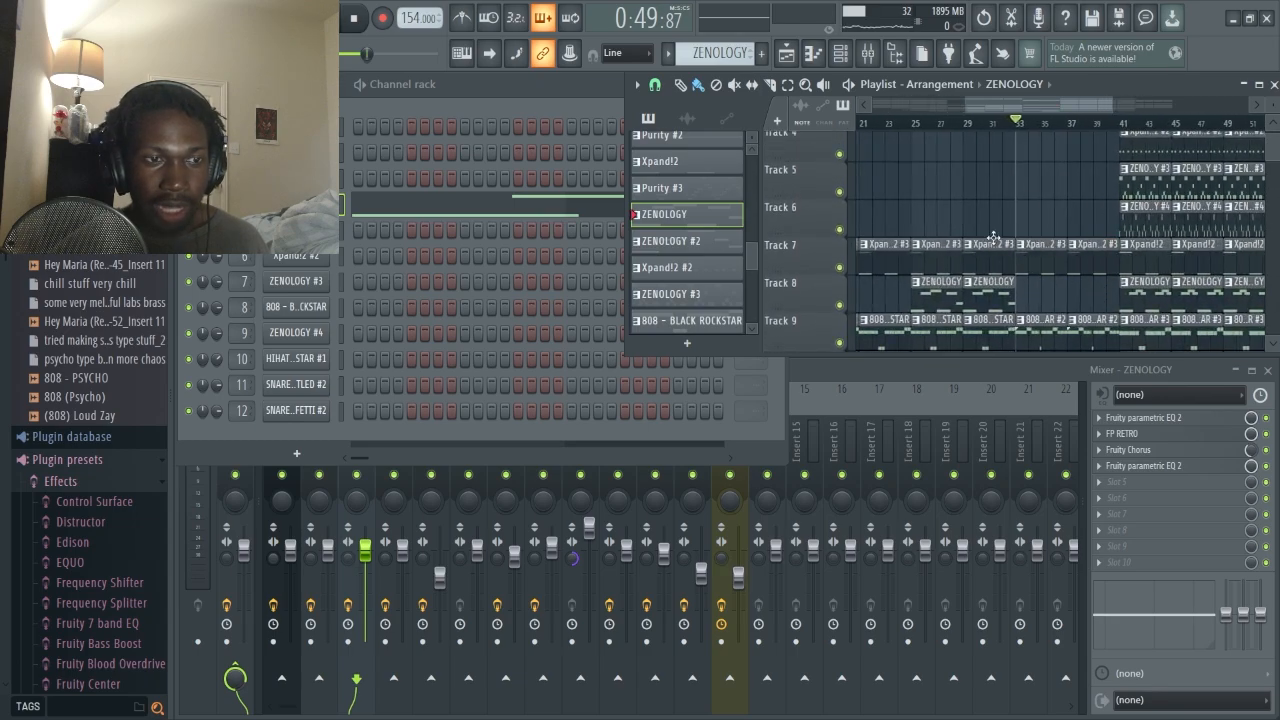
scroll(1051, 254, "up", 3)
scroll(1029, 251, "up", 2)
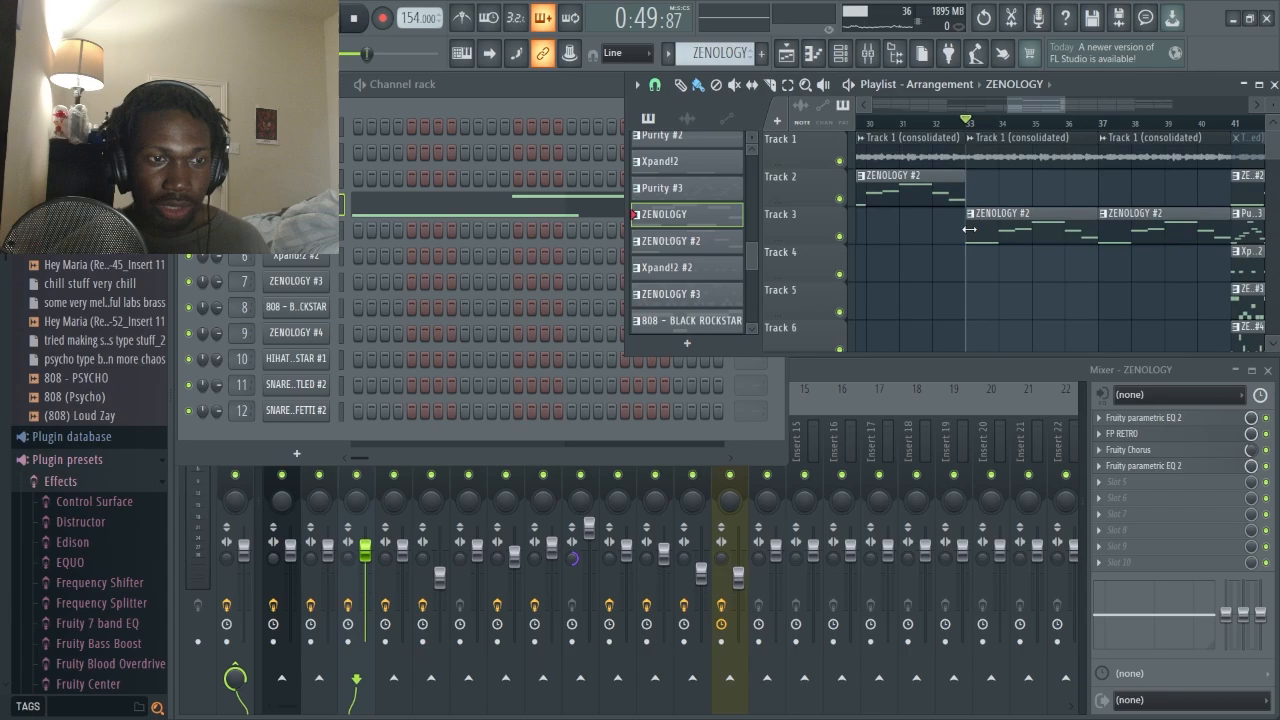
Inspect the notes of the 808 - BLACK ROCKSTAR #2 clip on Track 9 at bar 33, then solo that track.
scroll(1008, 225, "down", 9)
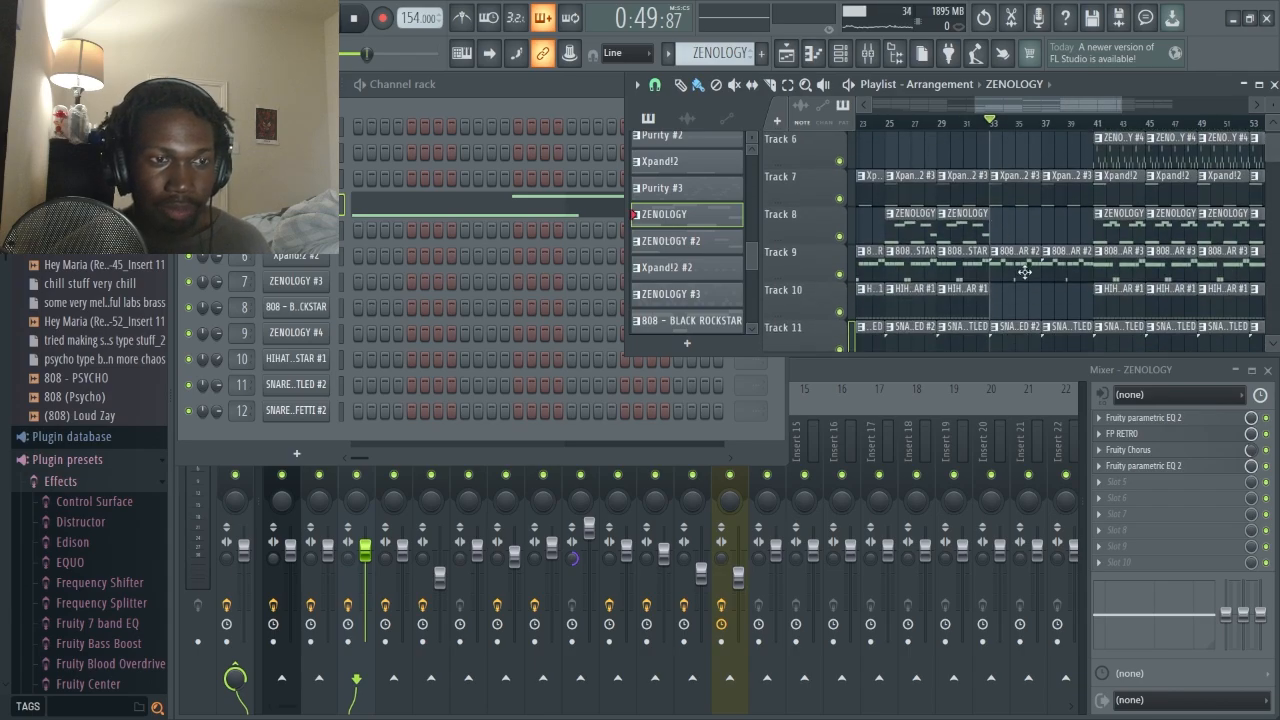
scroll(1020, 270, "up", 2)
double_click(1023, 272)
scroll(890, 360, "down", 3)
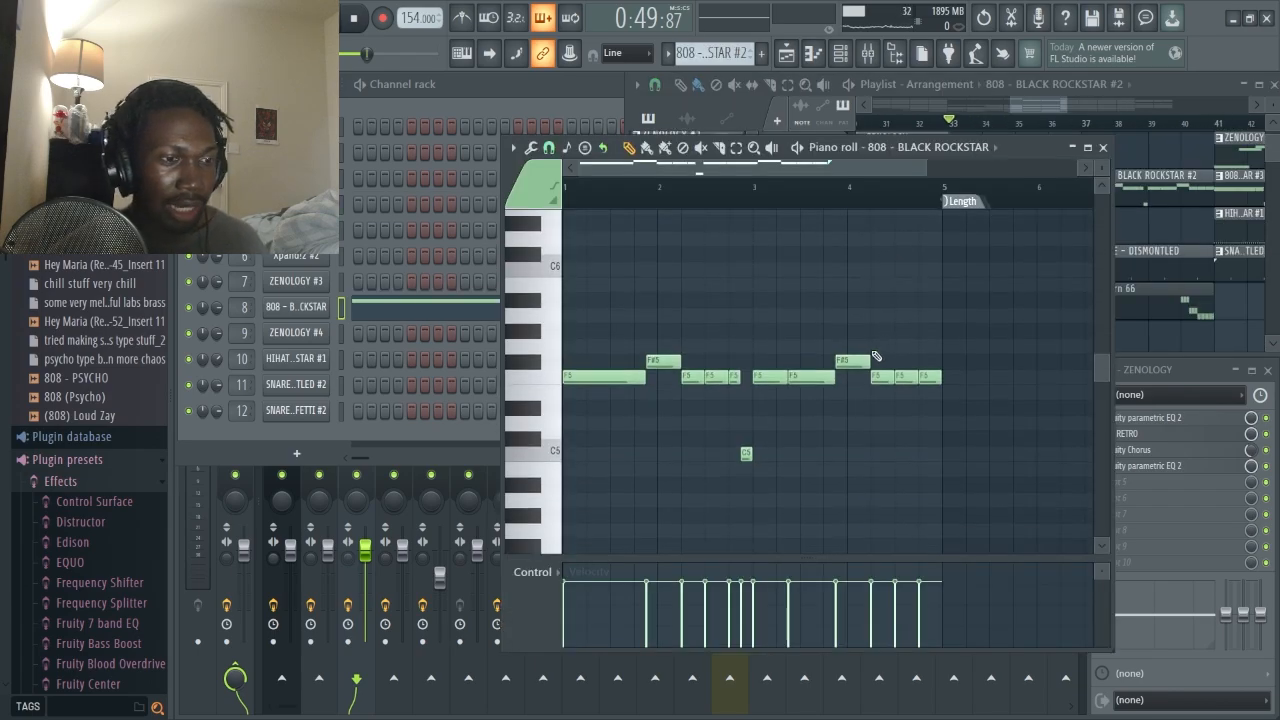
left_click(1129, 251)
right_click(845, 197)
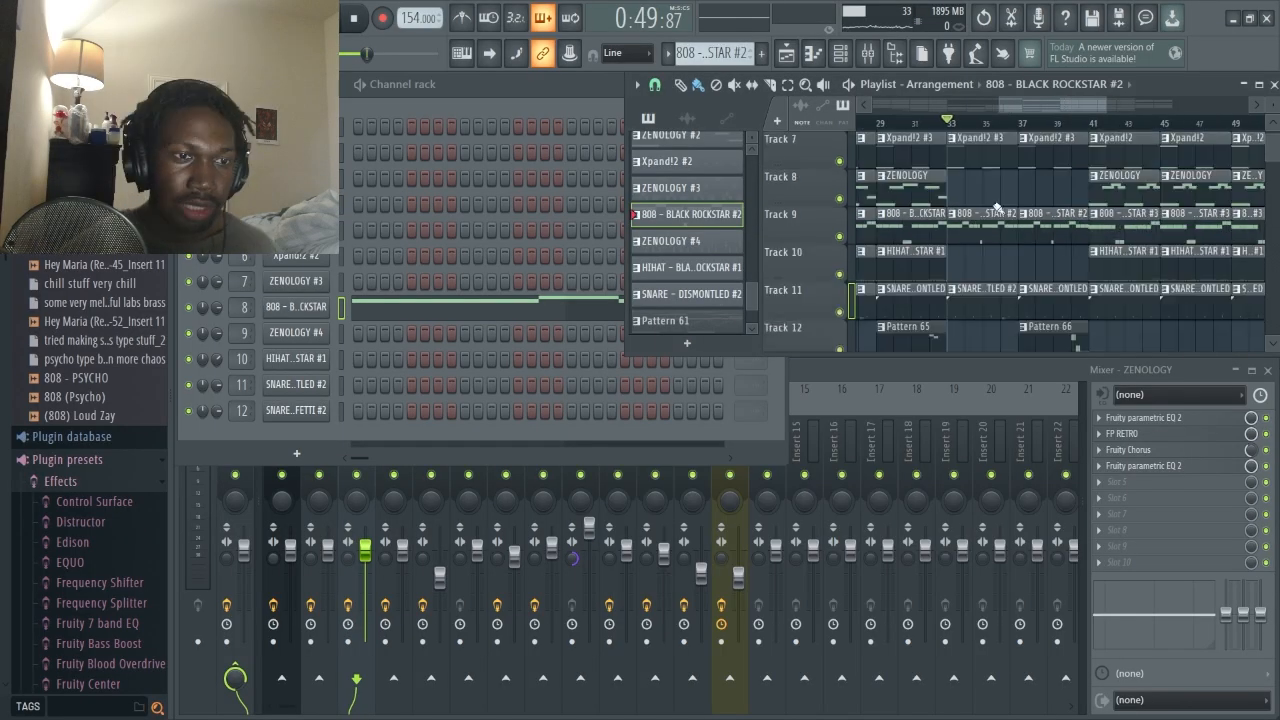
Play the section from bar 33 towards bar 41 with all tracks active, reviewing the clips down to Track 12.
scroll(994, 205, "up", 3)
scroll(997, 246, "down", 3)
key("space")
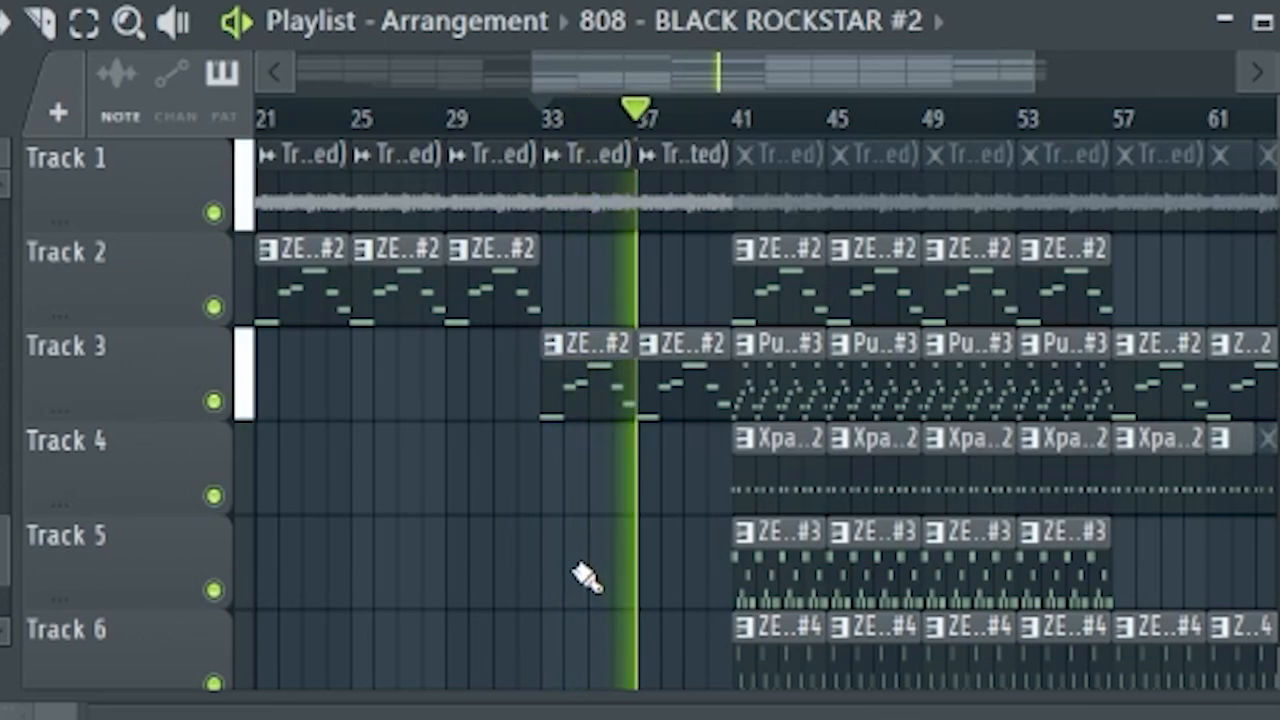
scroll(634, 523, "down", 4)
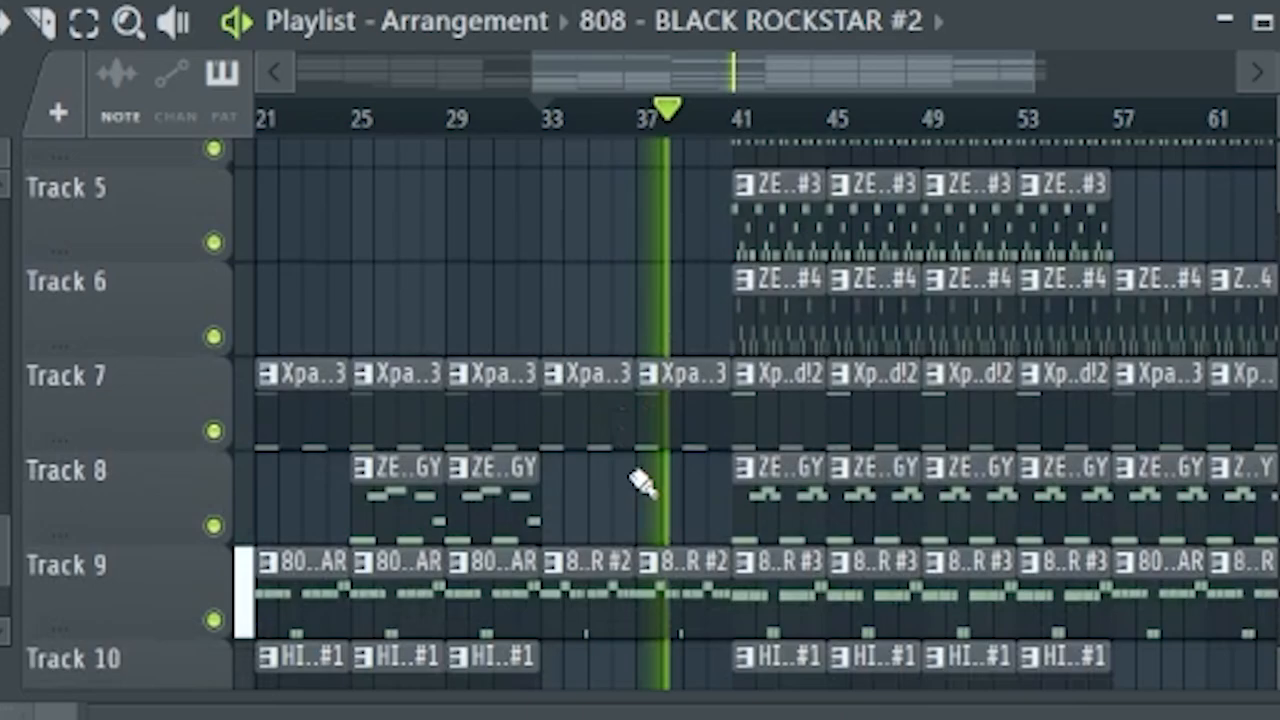
scroll(625, 482, "down", 3)
scroll(838, 594, "up", 1)
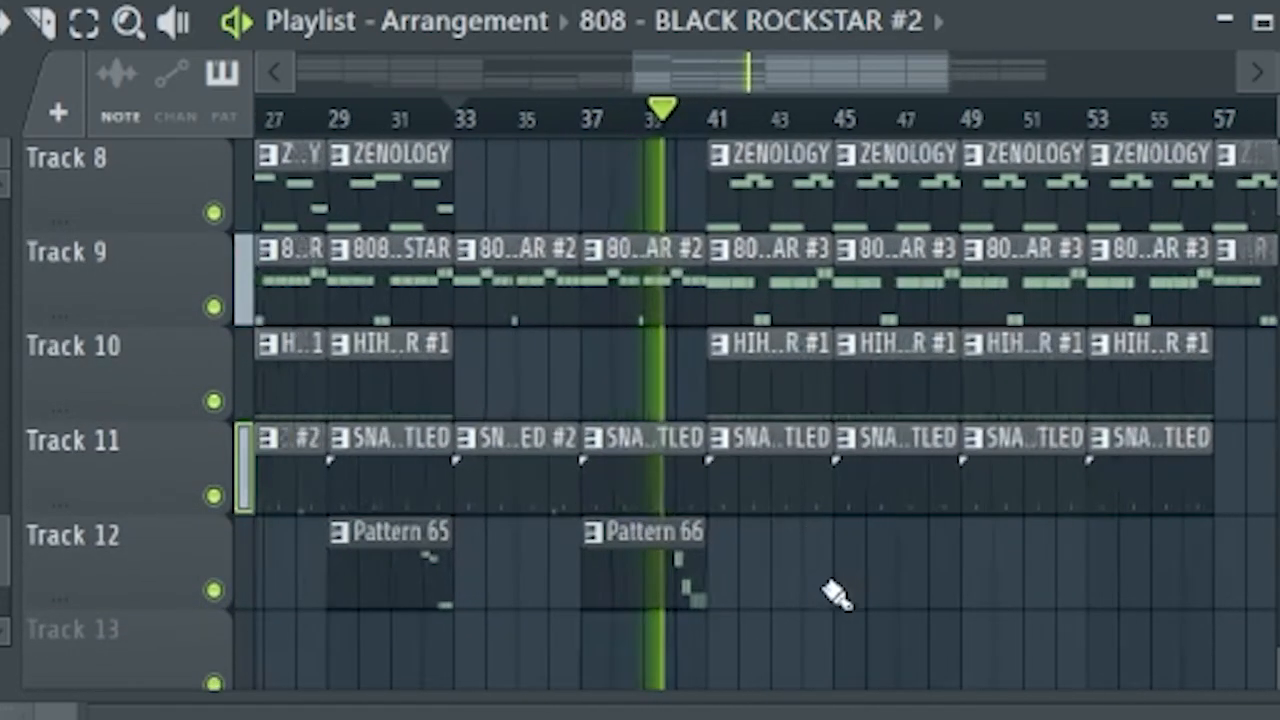
scroll(838, 594, "up", 2)
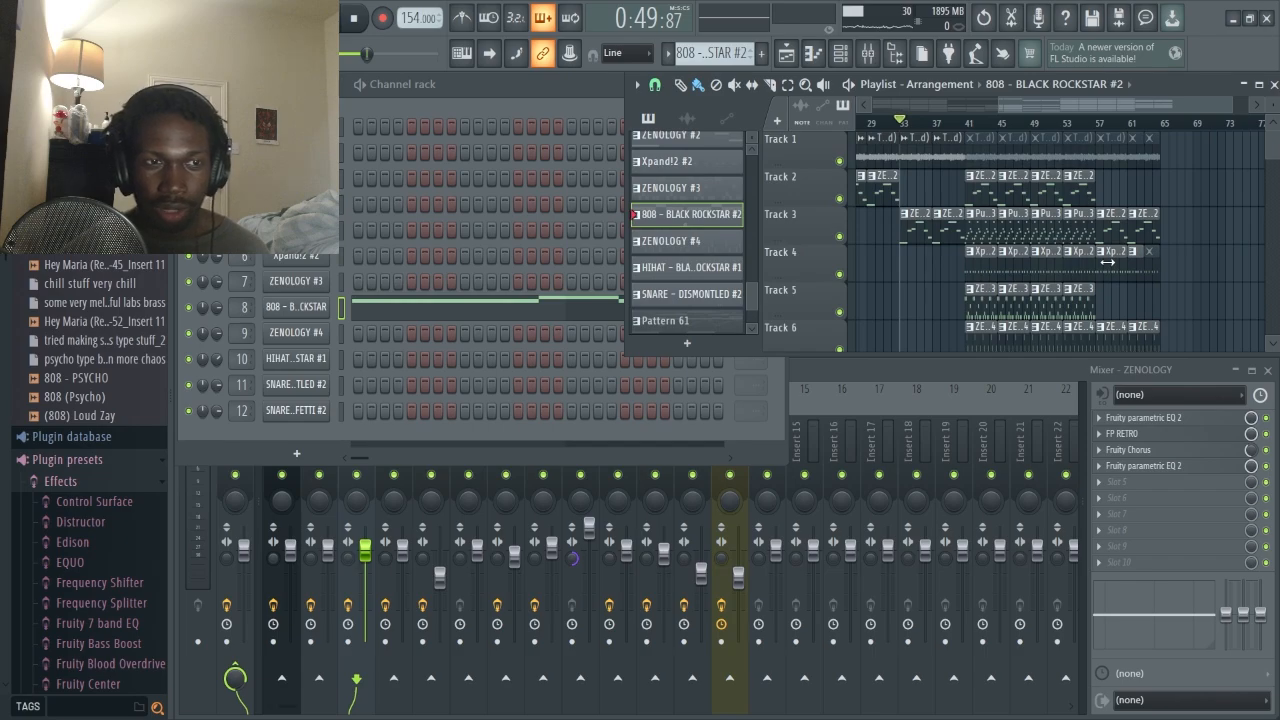
Move the playback position to bar 57 and examine the closing section's clips on Tracks 3 to 9 up to bar 65.
scroll(975, 174, "left", 2)
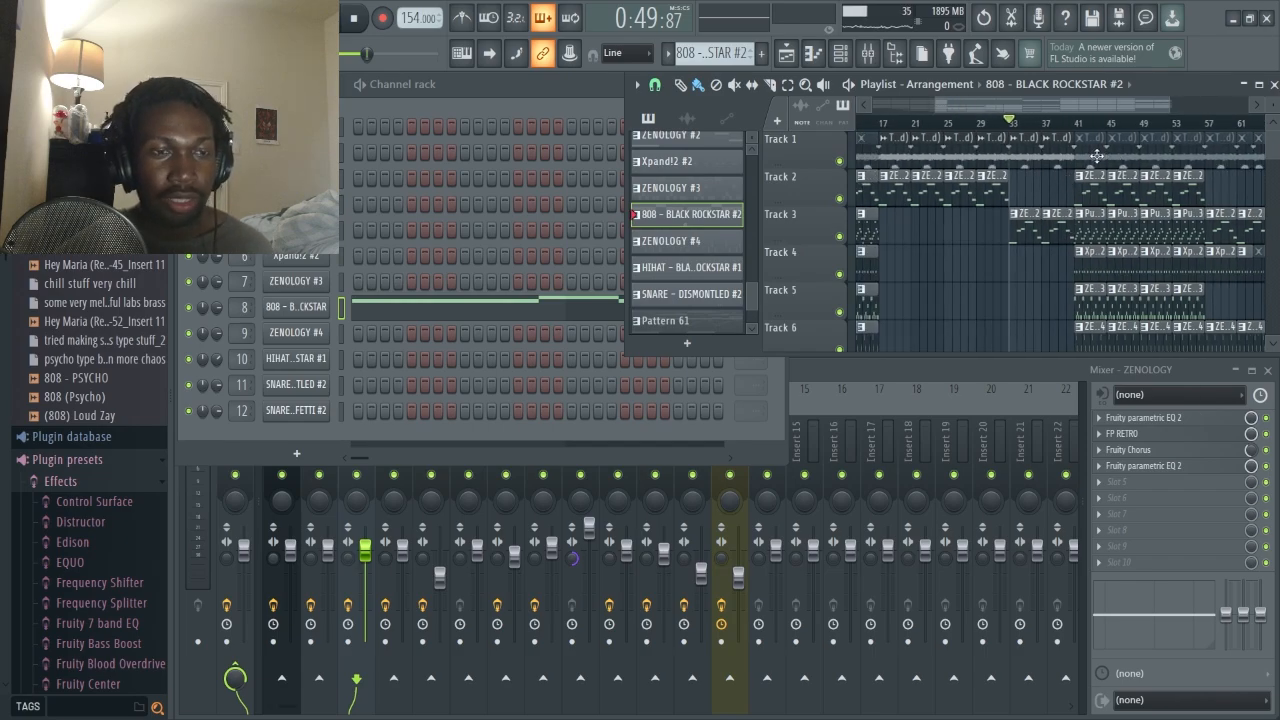
scroll(1113, 160, "right", 1)
scroll(1205, 162, "right", 2)
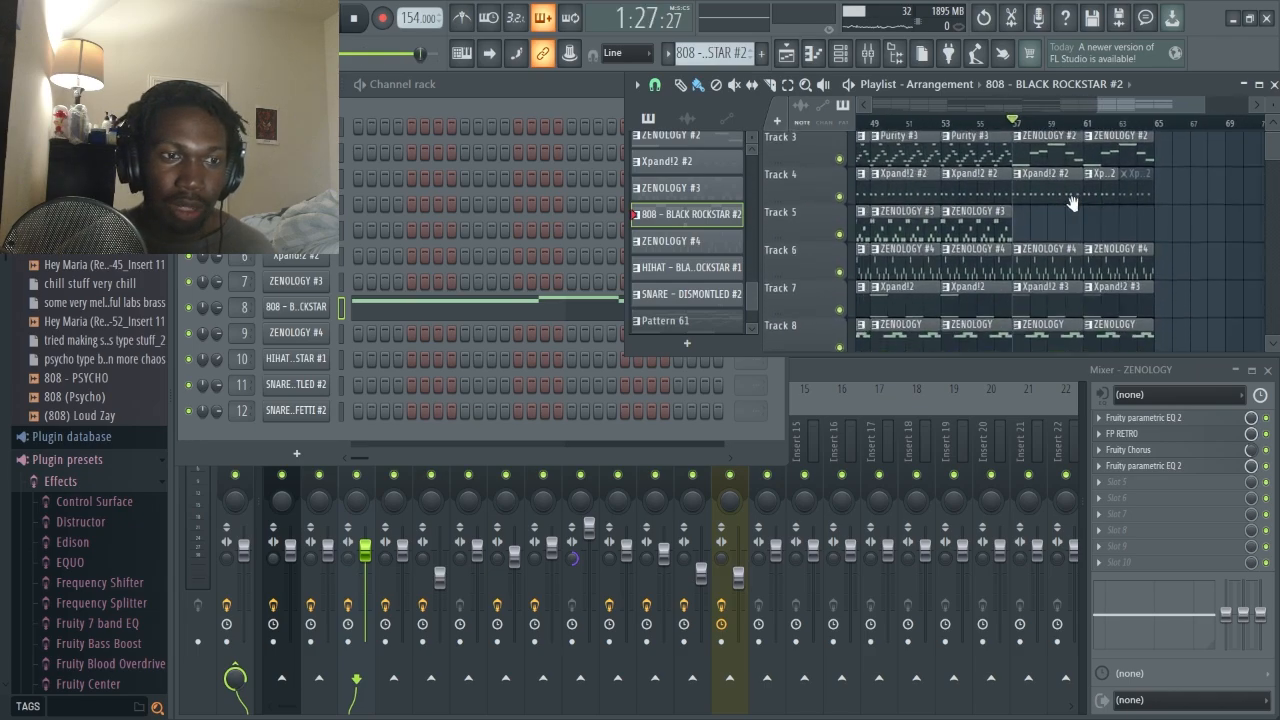
scroll(1072, 203, "down", 4)
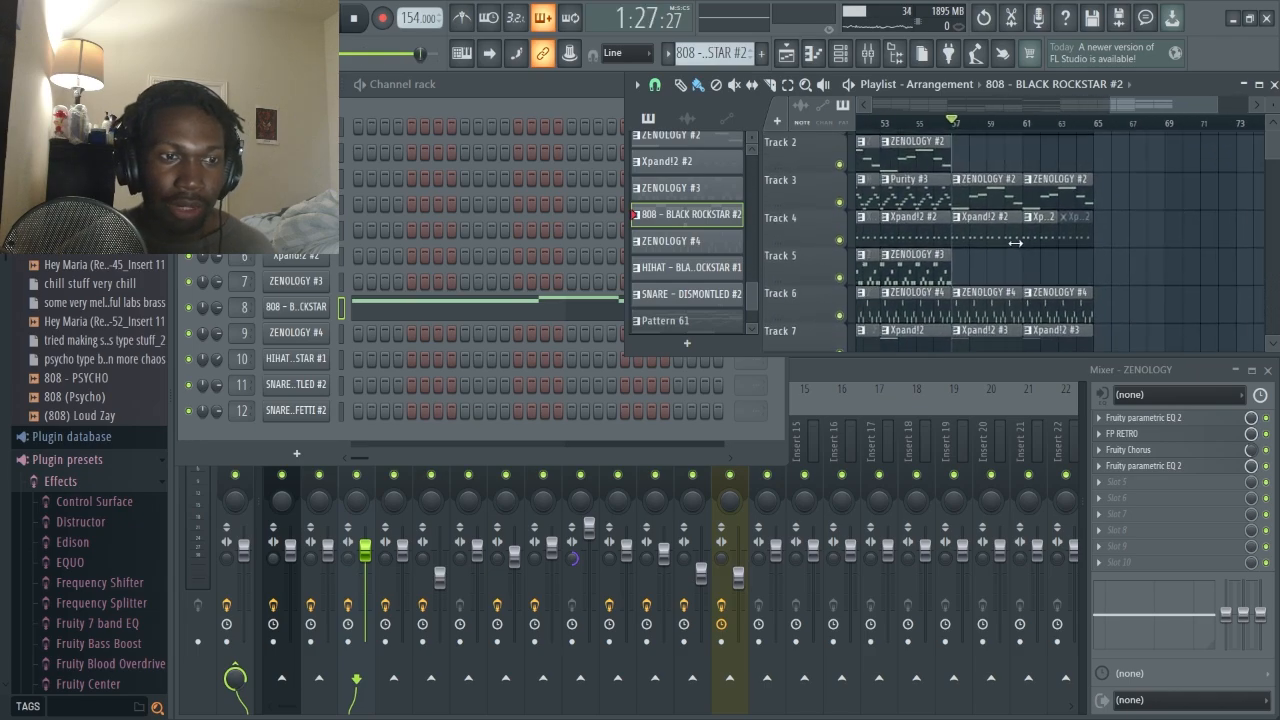
scroll(1003, 258, "up", 3)
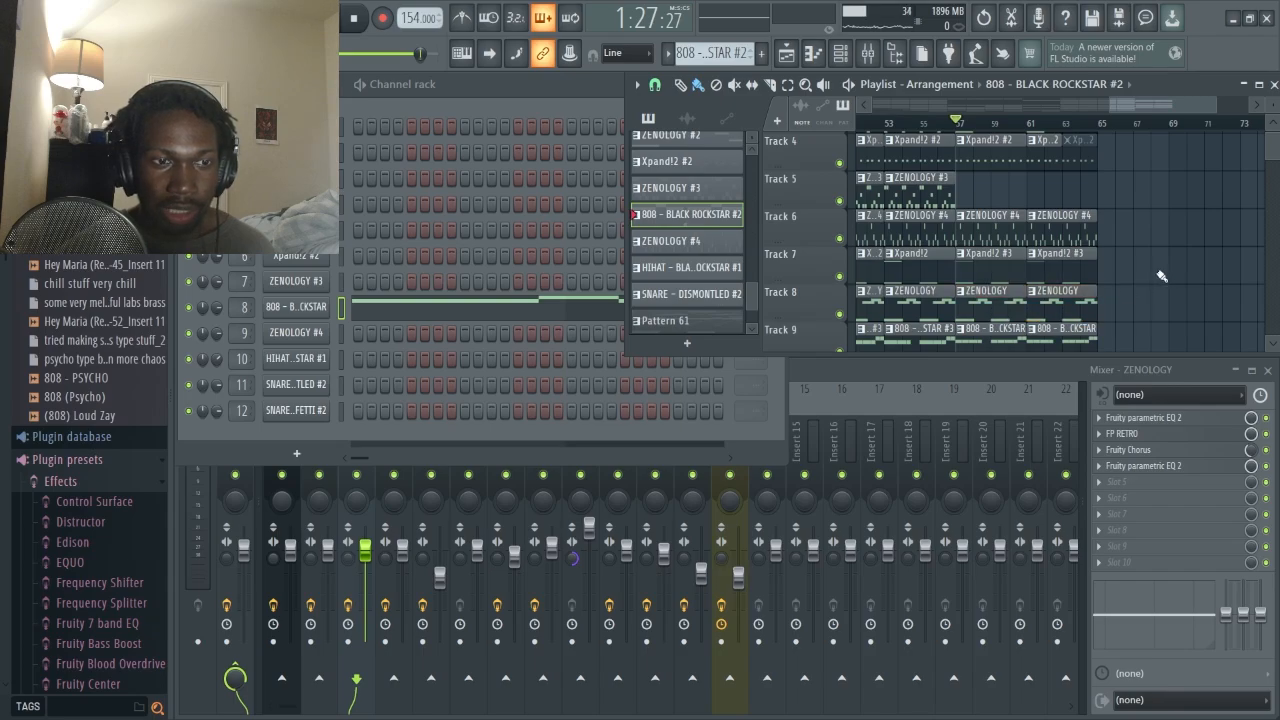
scroll(1140, 290, "up", 1)
scroll(1026, 275, "up", 2)
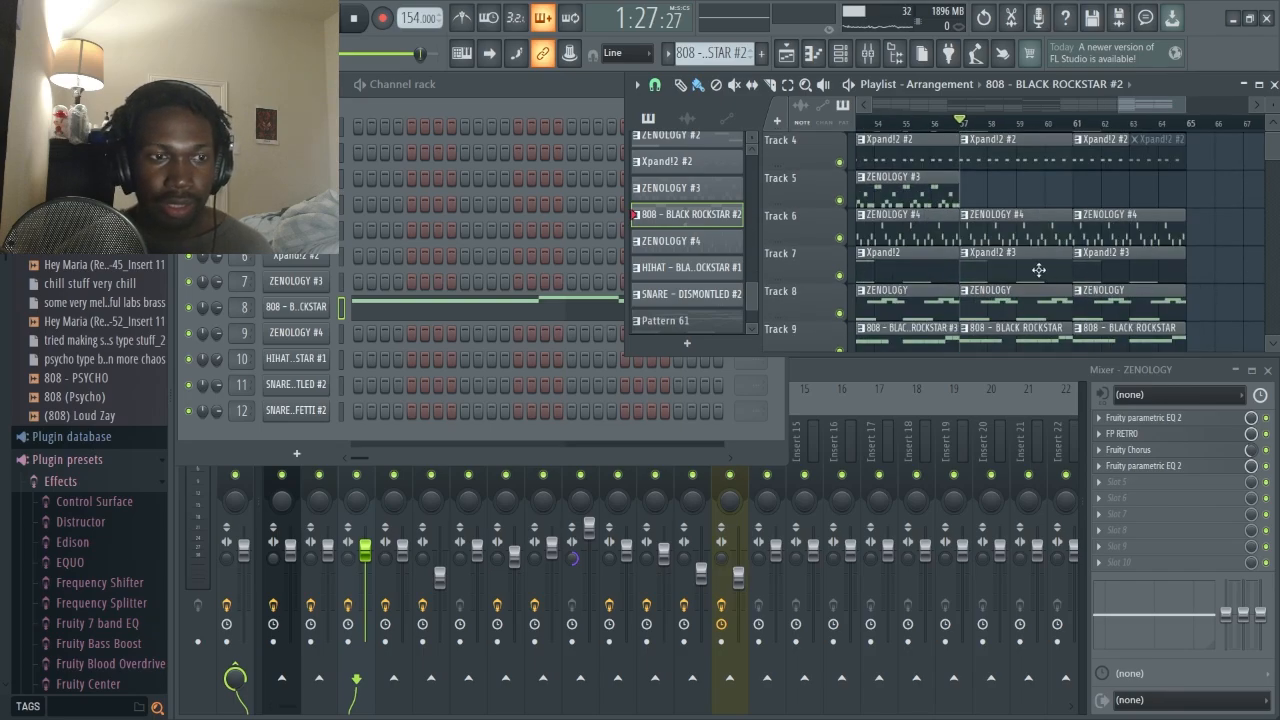
scroll(1039, 269, "down", 2)
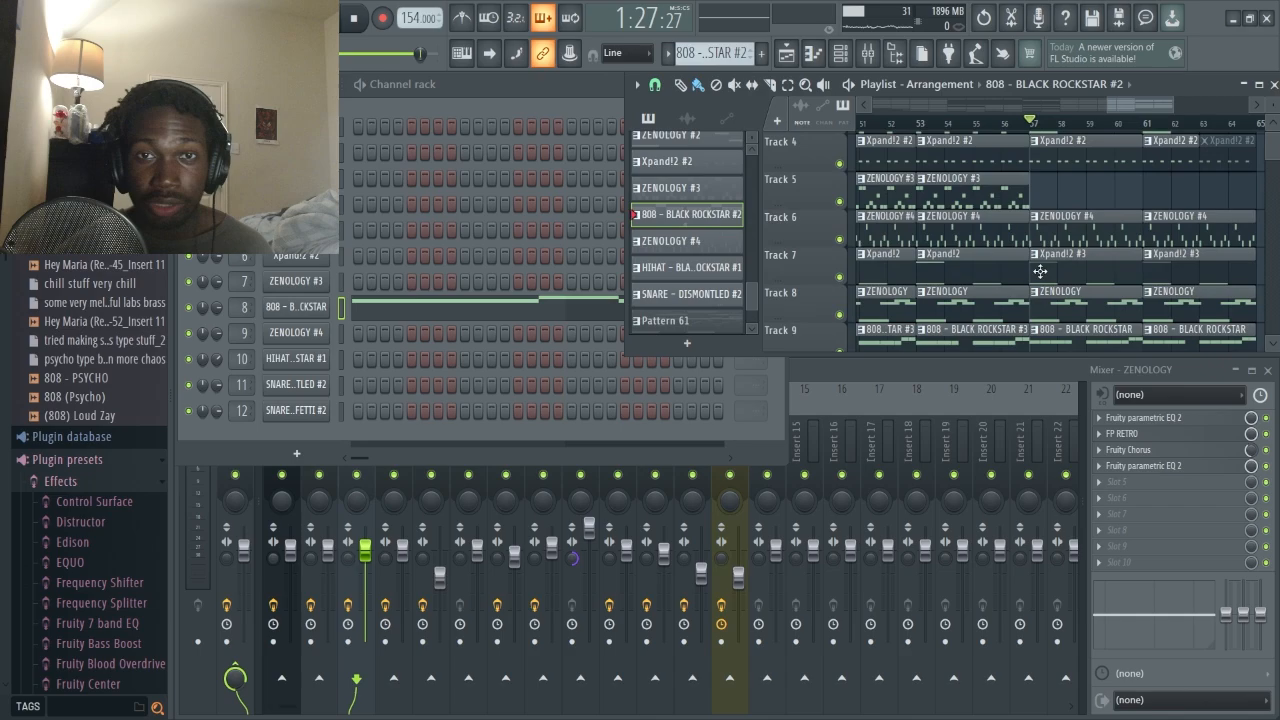
scroll(1063, 269, "up", 1)
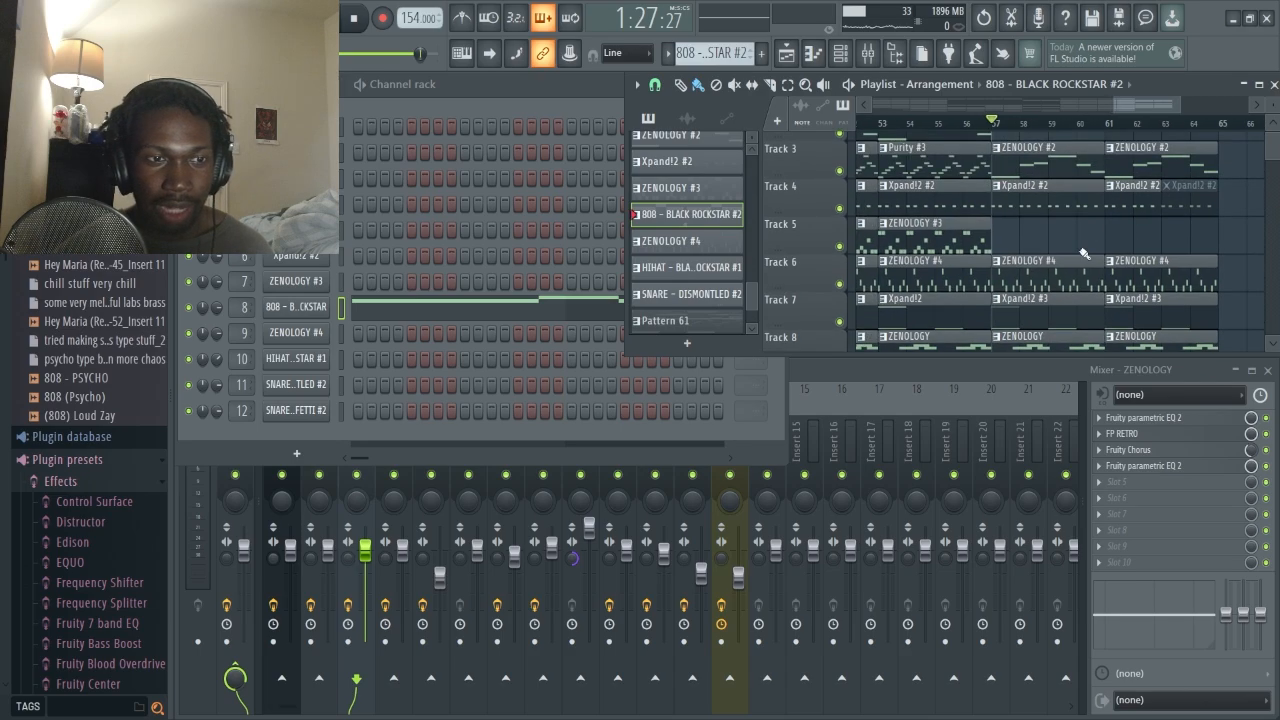
Select the ZENOLOGY #4, Xpand!2 #2 and ZENOLOGY #2 clips at bar 57 in turn and review the ending's melody tracks.
left_click(1050, 276)
scroll(1040, 245, "up", 2)
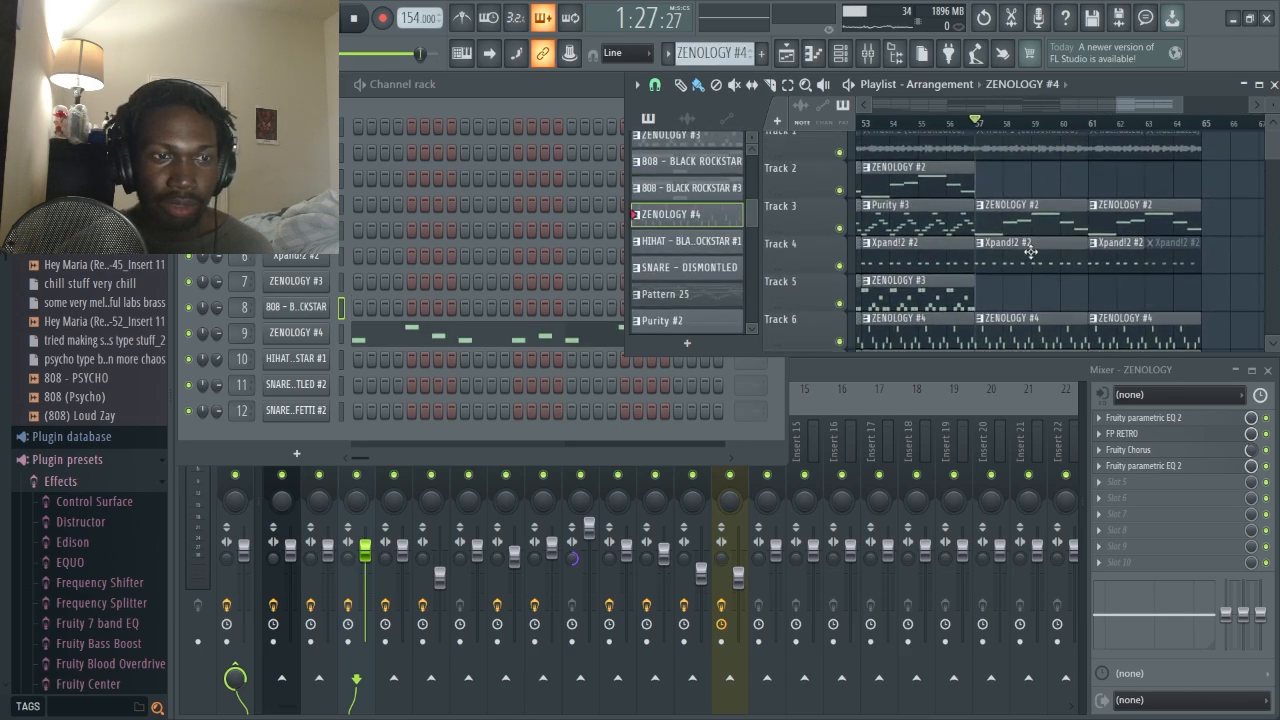
left_click(1030, 247)
left_click(1037, 228)
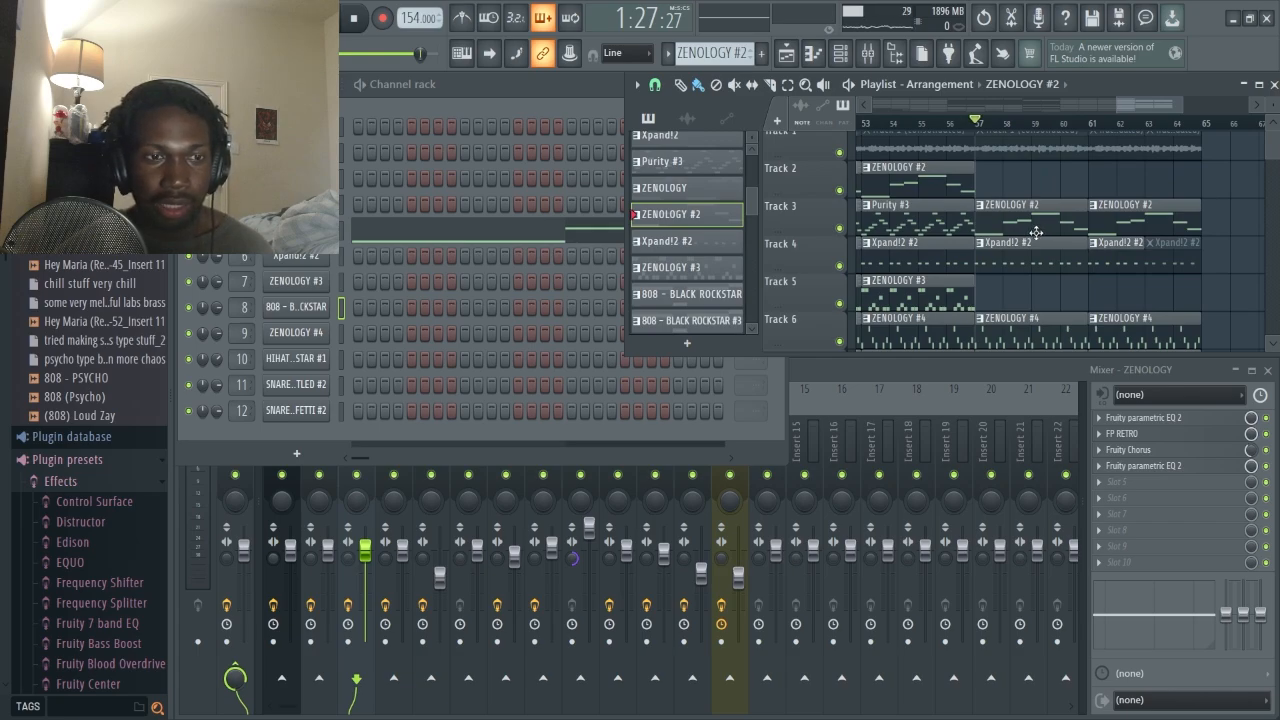
scroll(1032, 240, "down", 4)
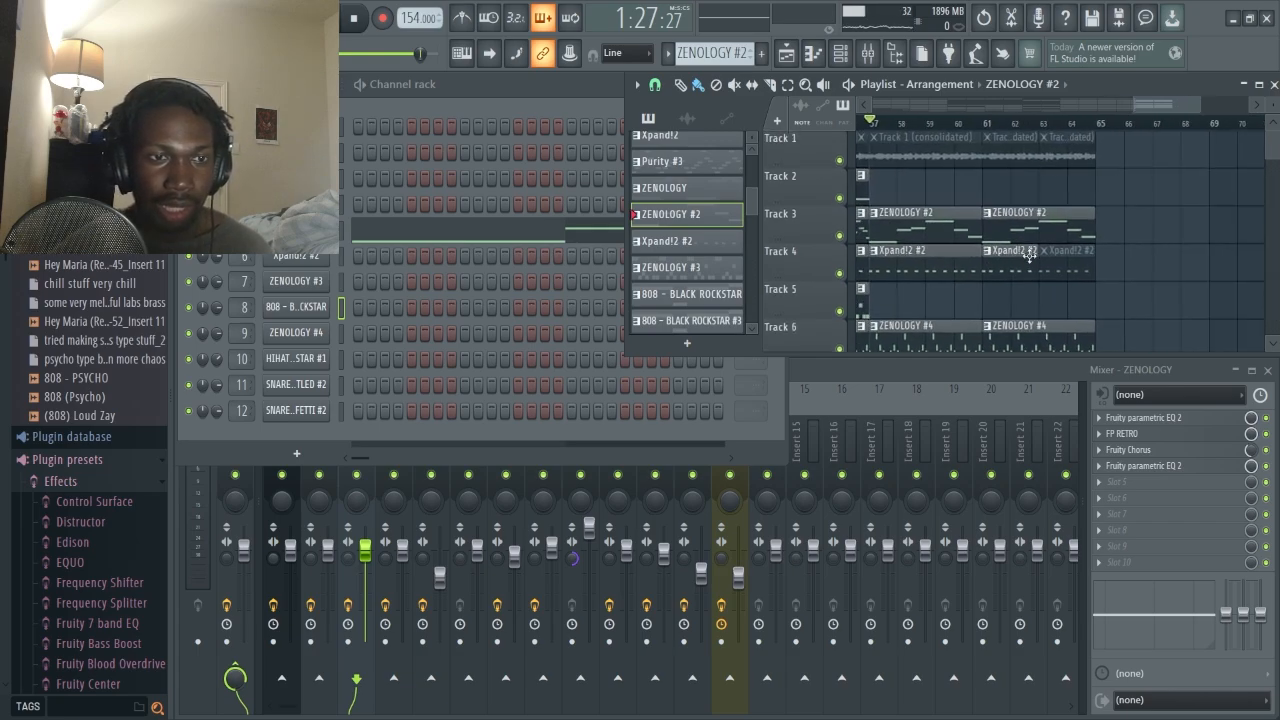
scroll(1030, 249, "up", 4)
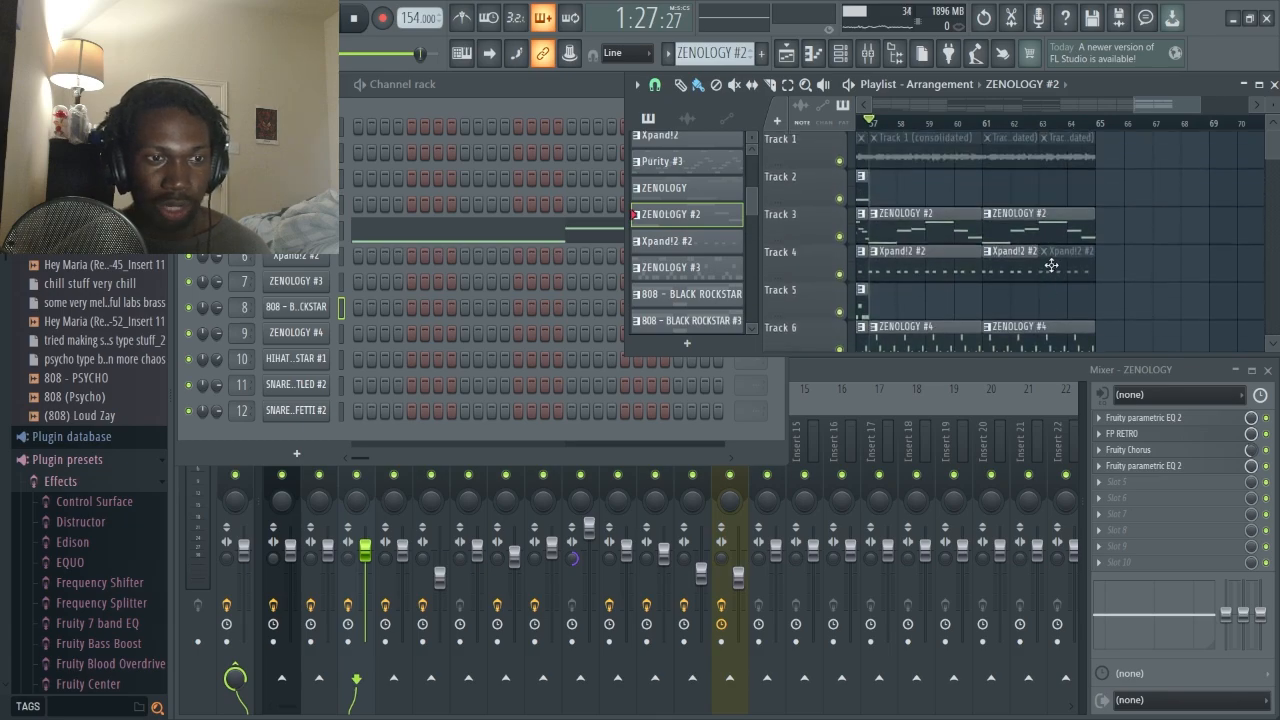
scroll(1085, 266, "down", 3)
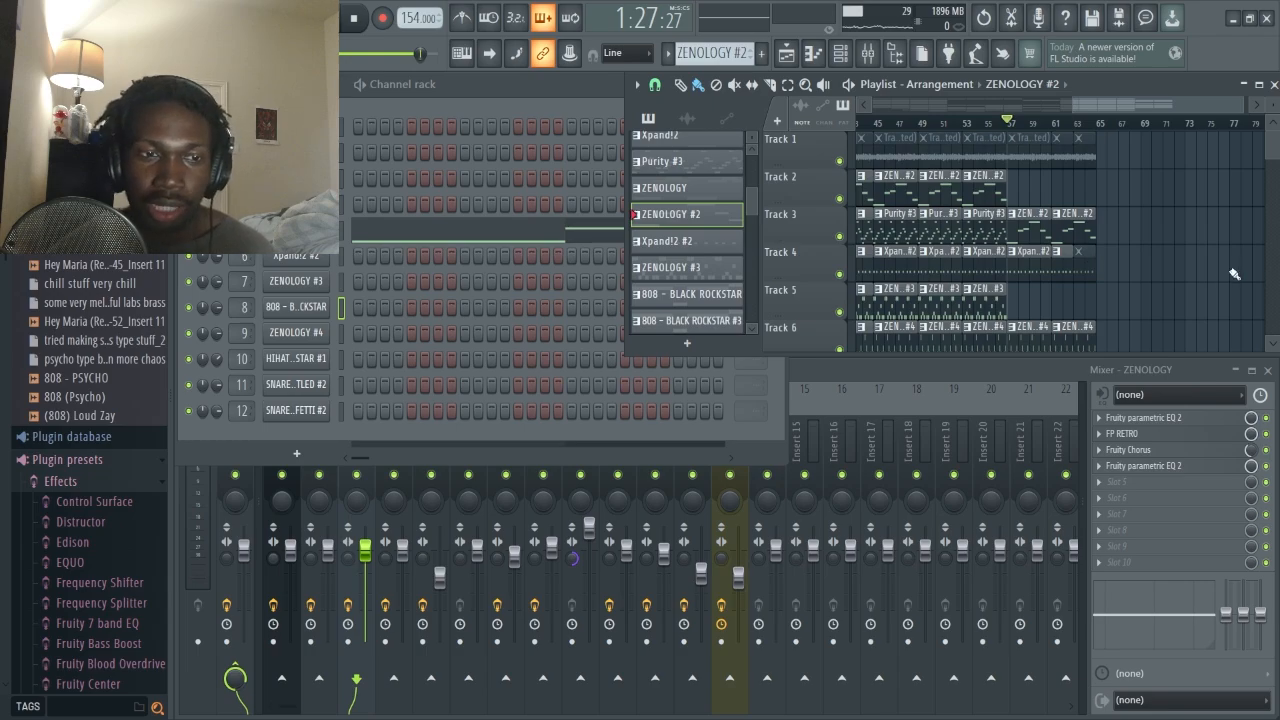
left_click(1180, 290)
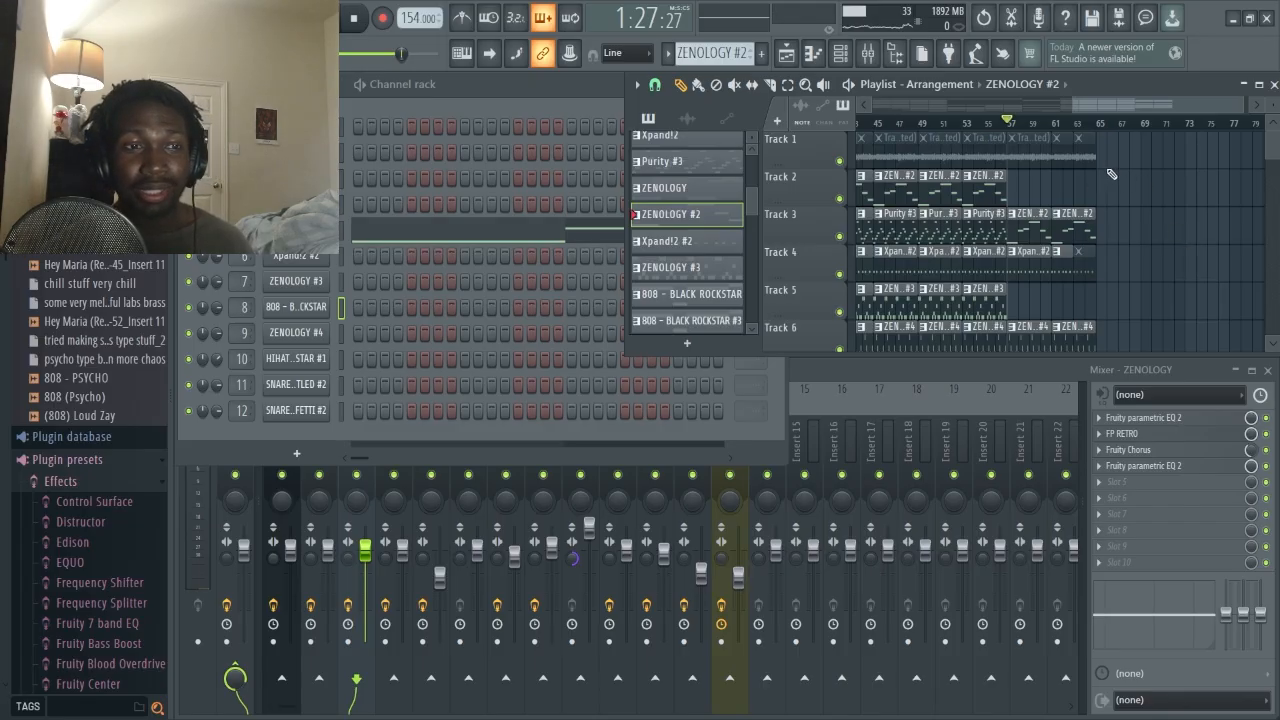
scroll(1160, 192, "down", 1)
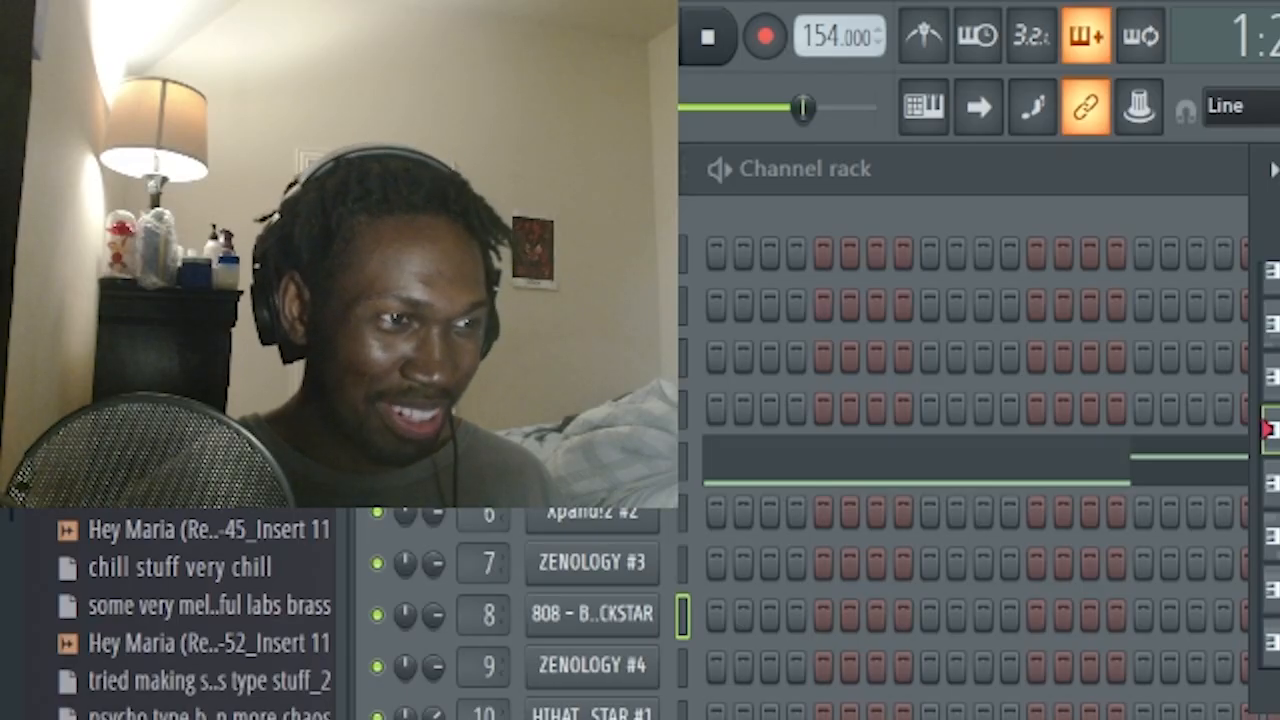